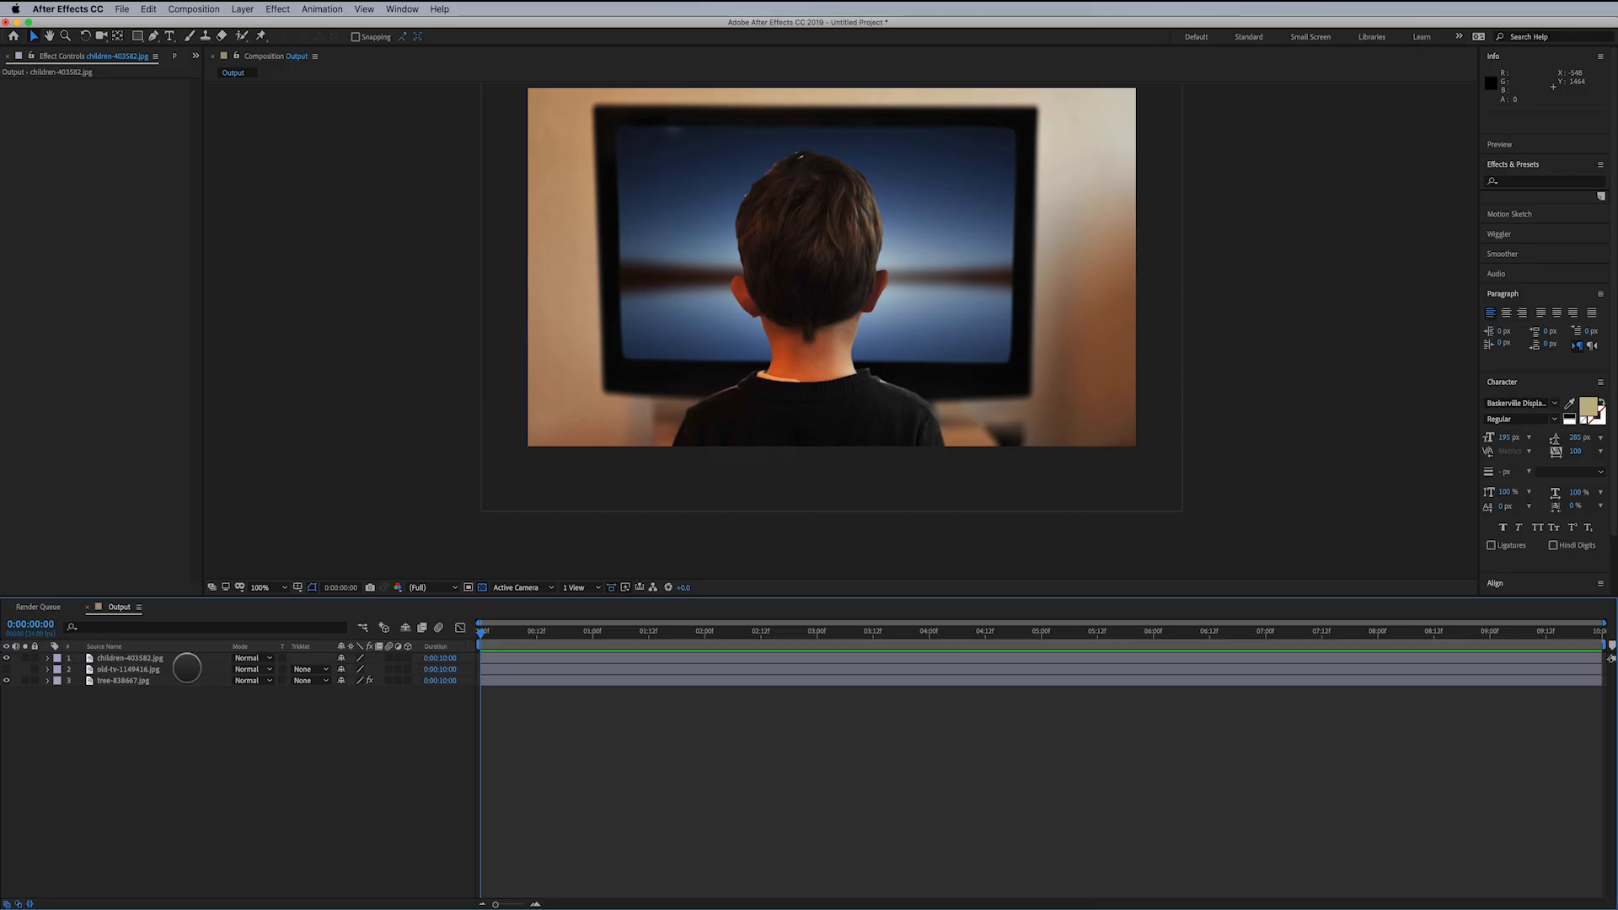
- Create a new composition named Alpha Matte with a duration of 0:00:05:00
left_click(194, 9)
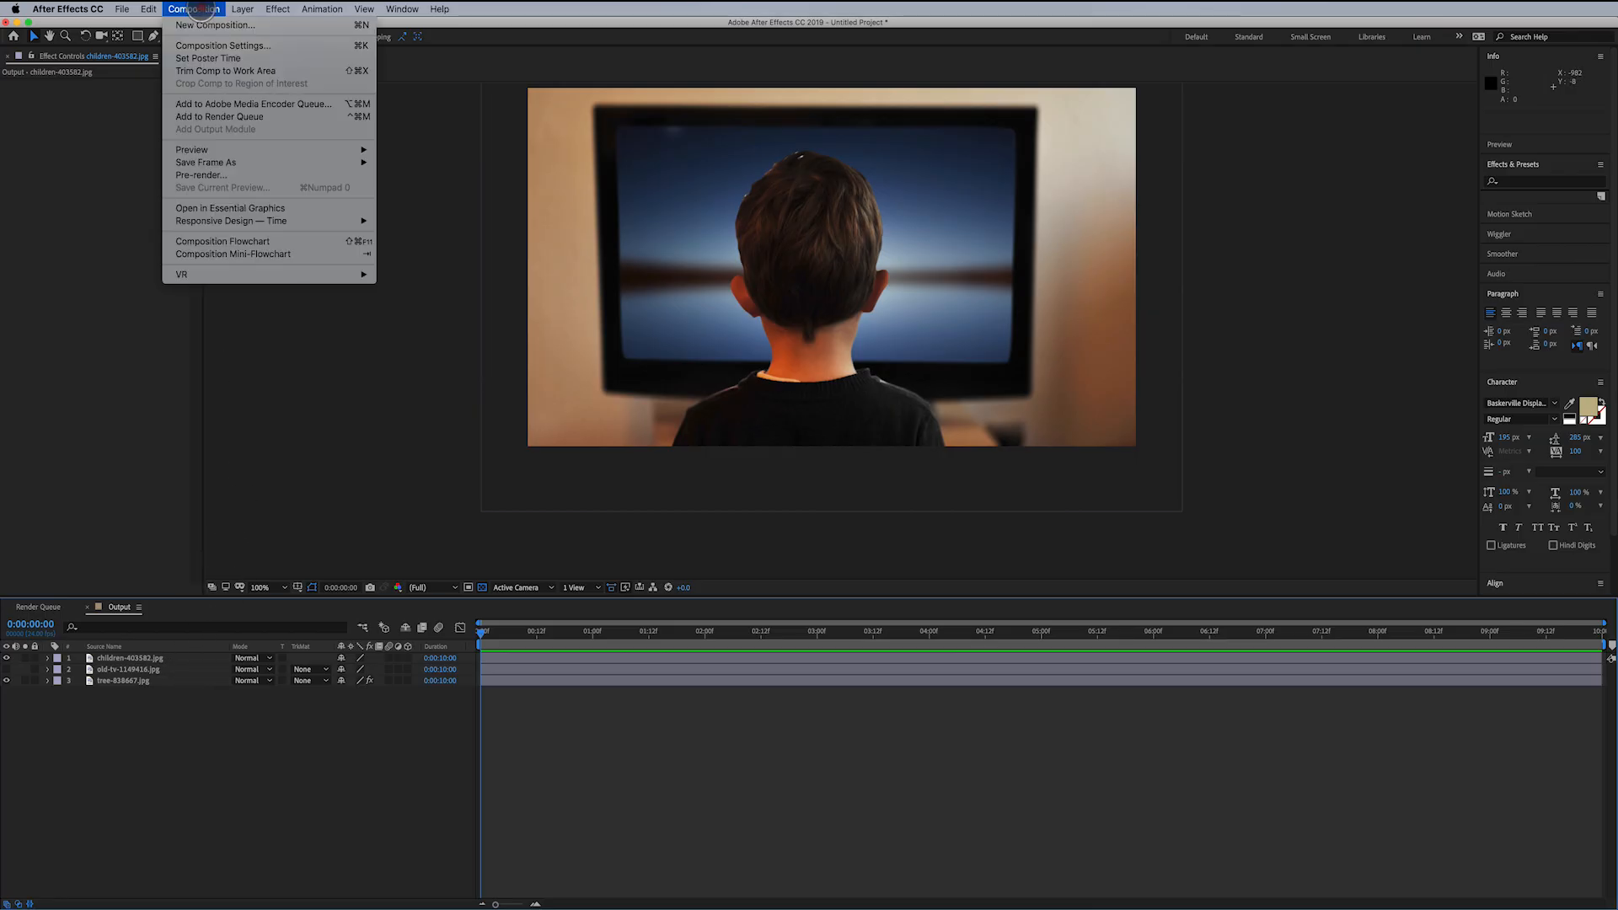
left_click(202, 25)
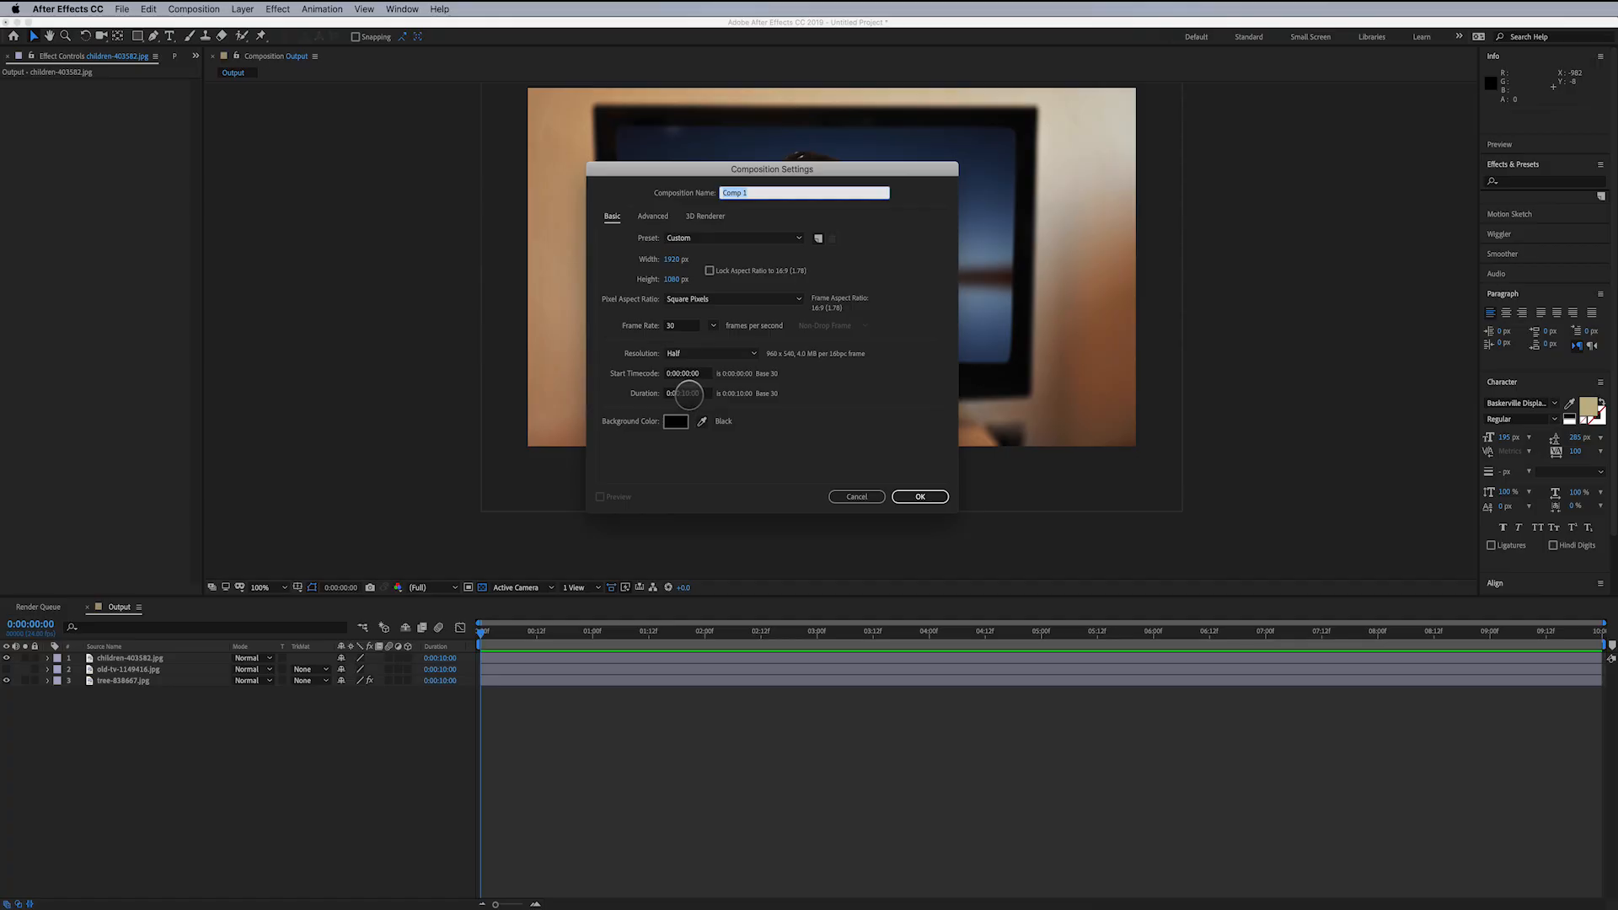
left_click(683, 394)
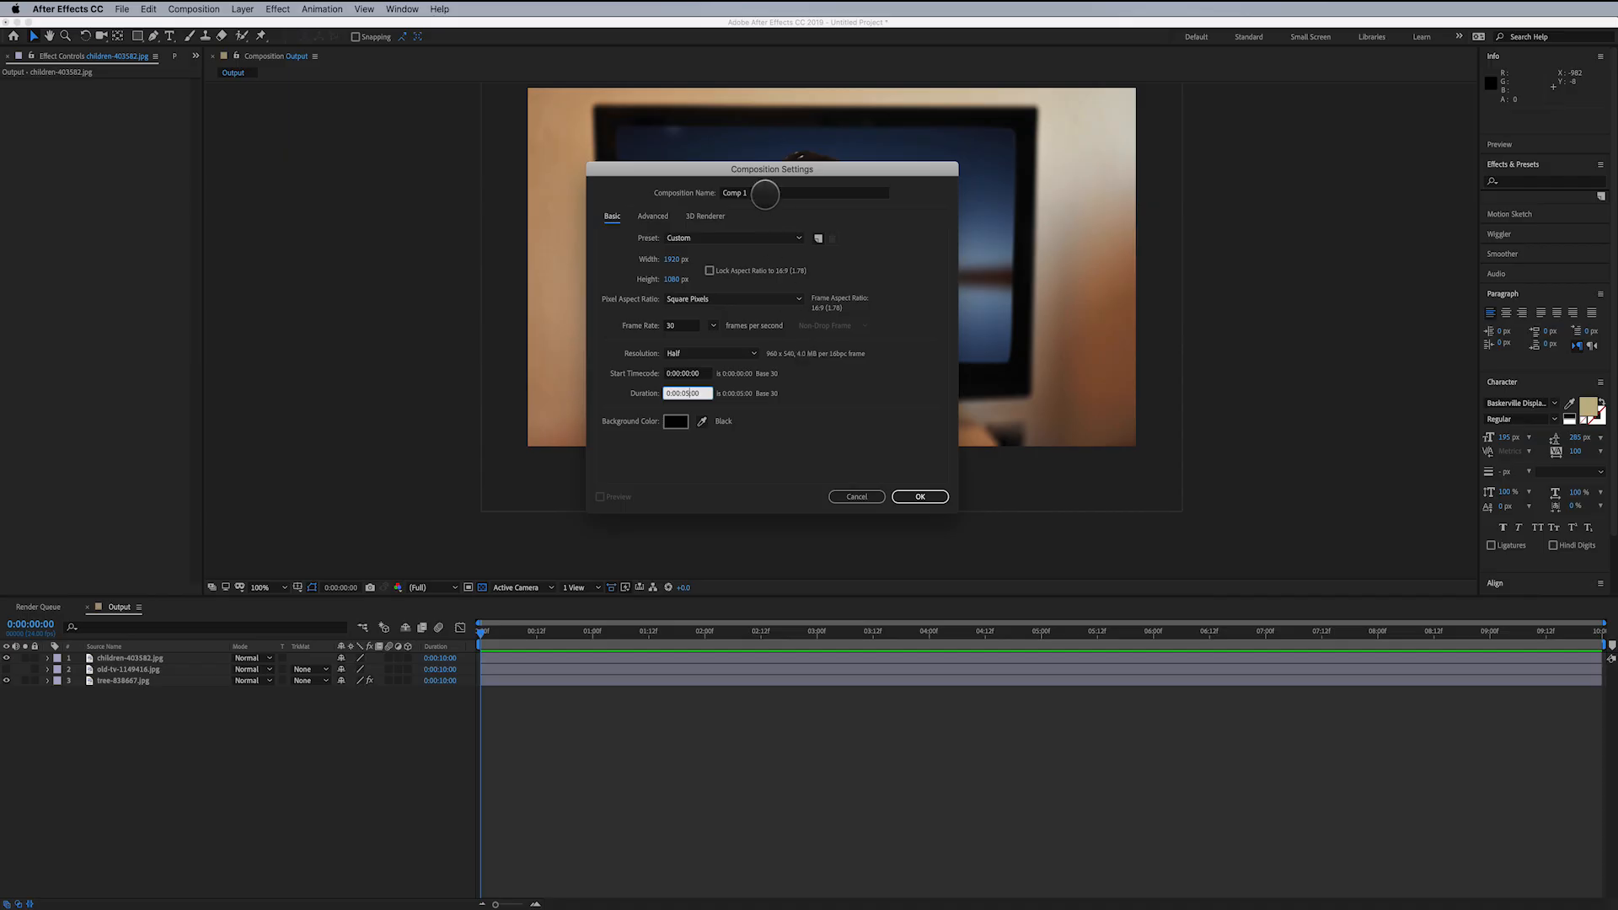
left_click(765, 194)
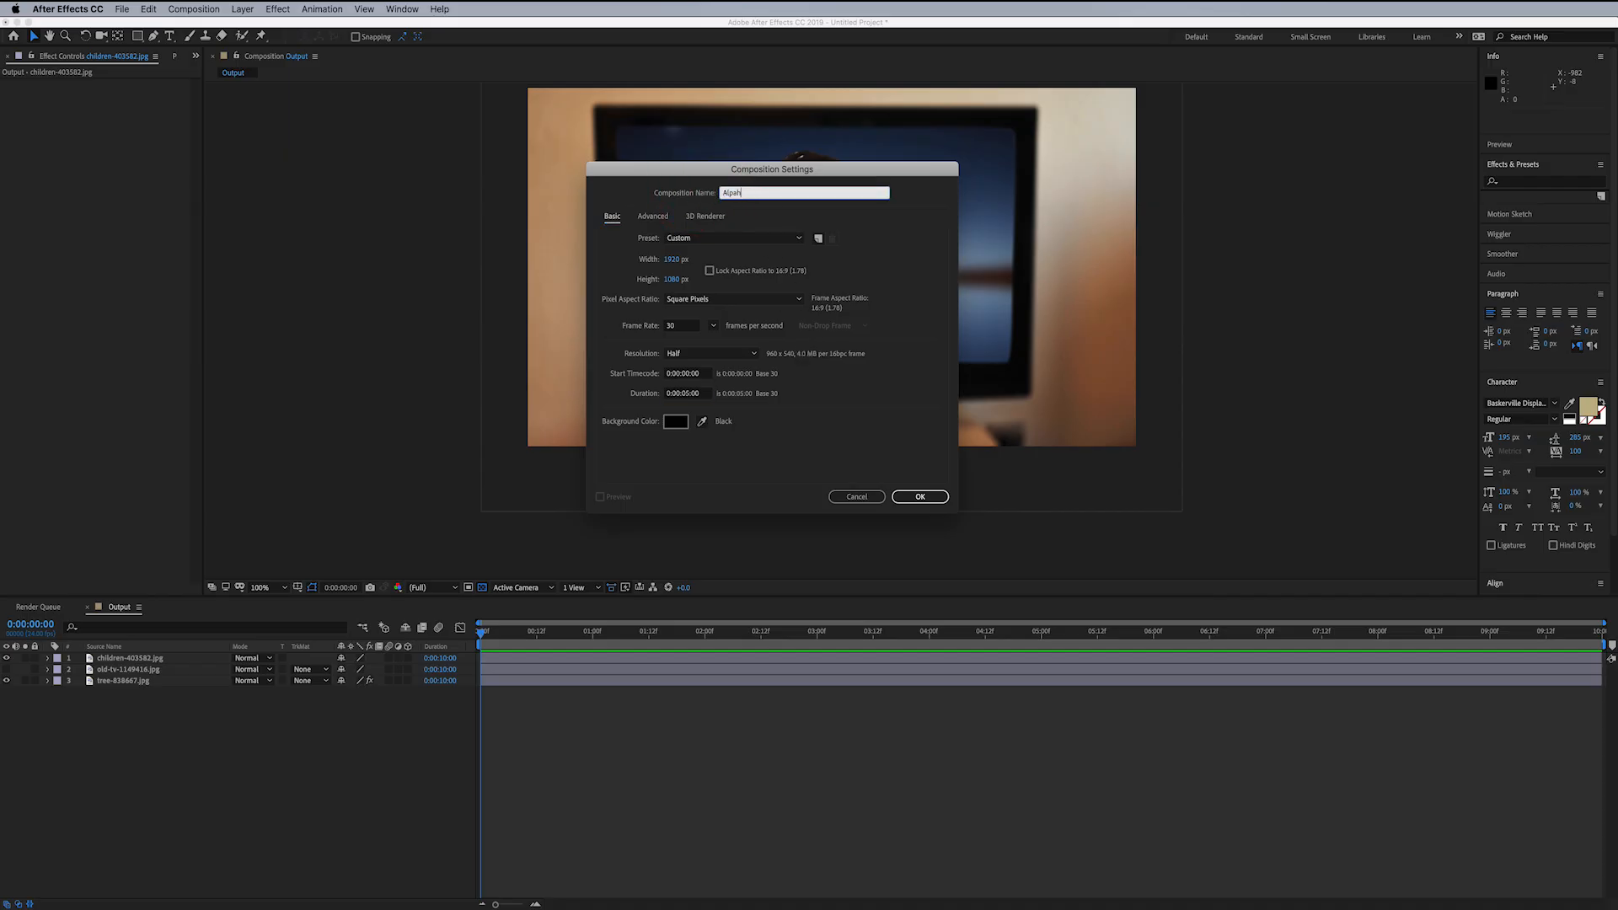
type("Alpha Matte")
key("Return")
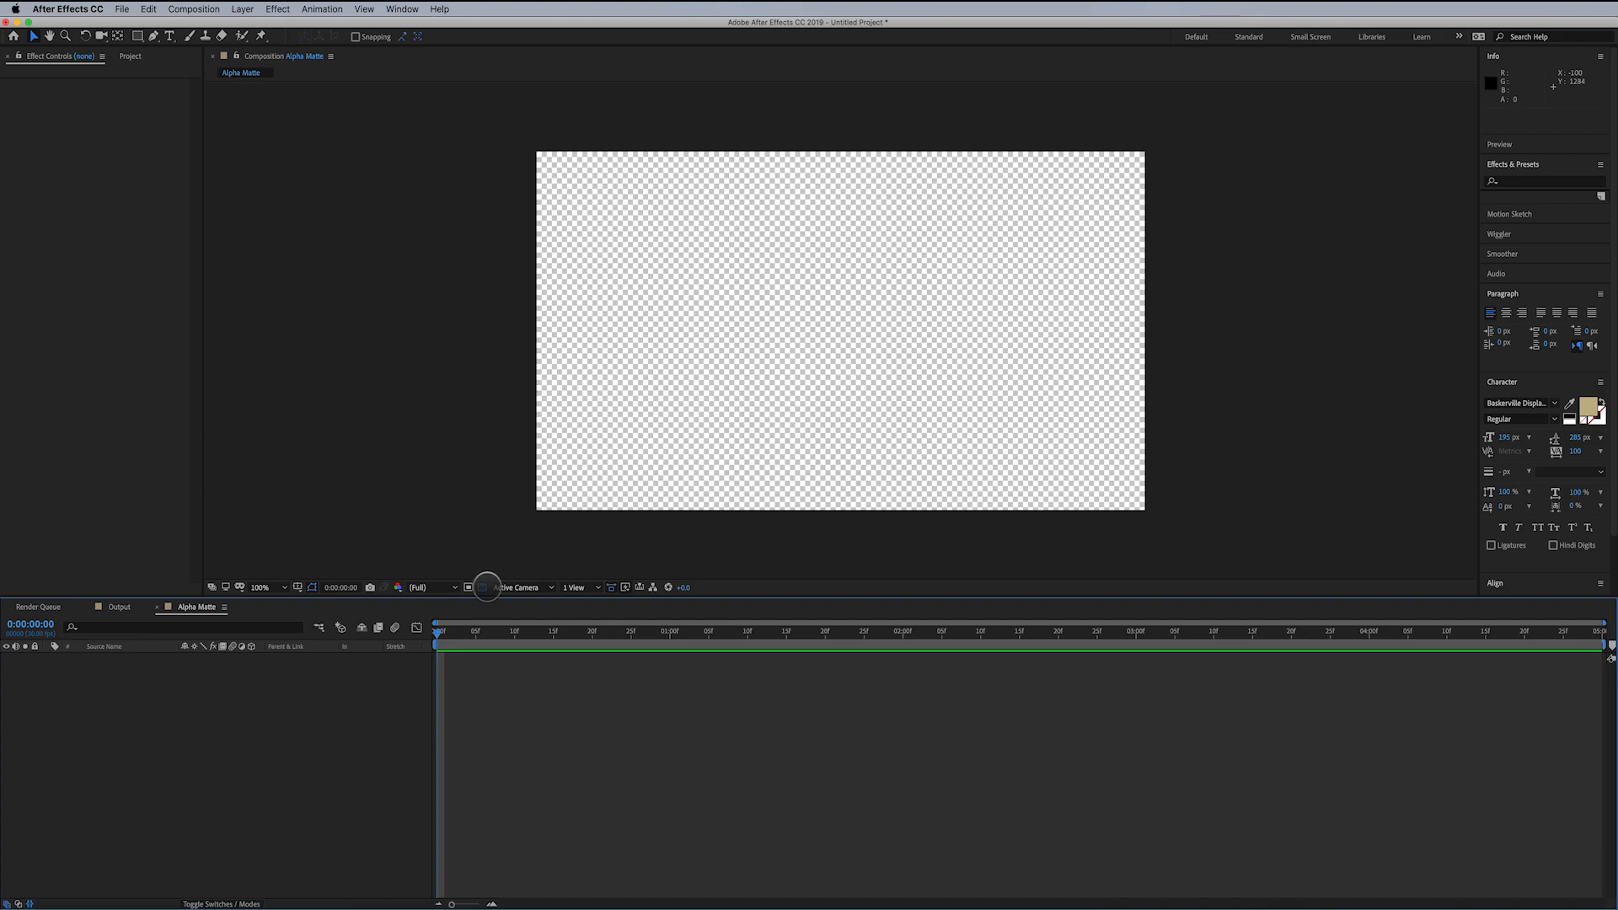
- Hide the transparency grid and add a text layer reading TEXTURE in the middle area of the frame
left_click(482, 587)
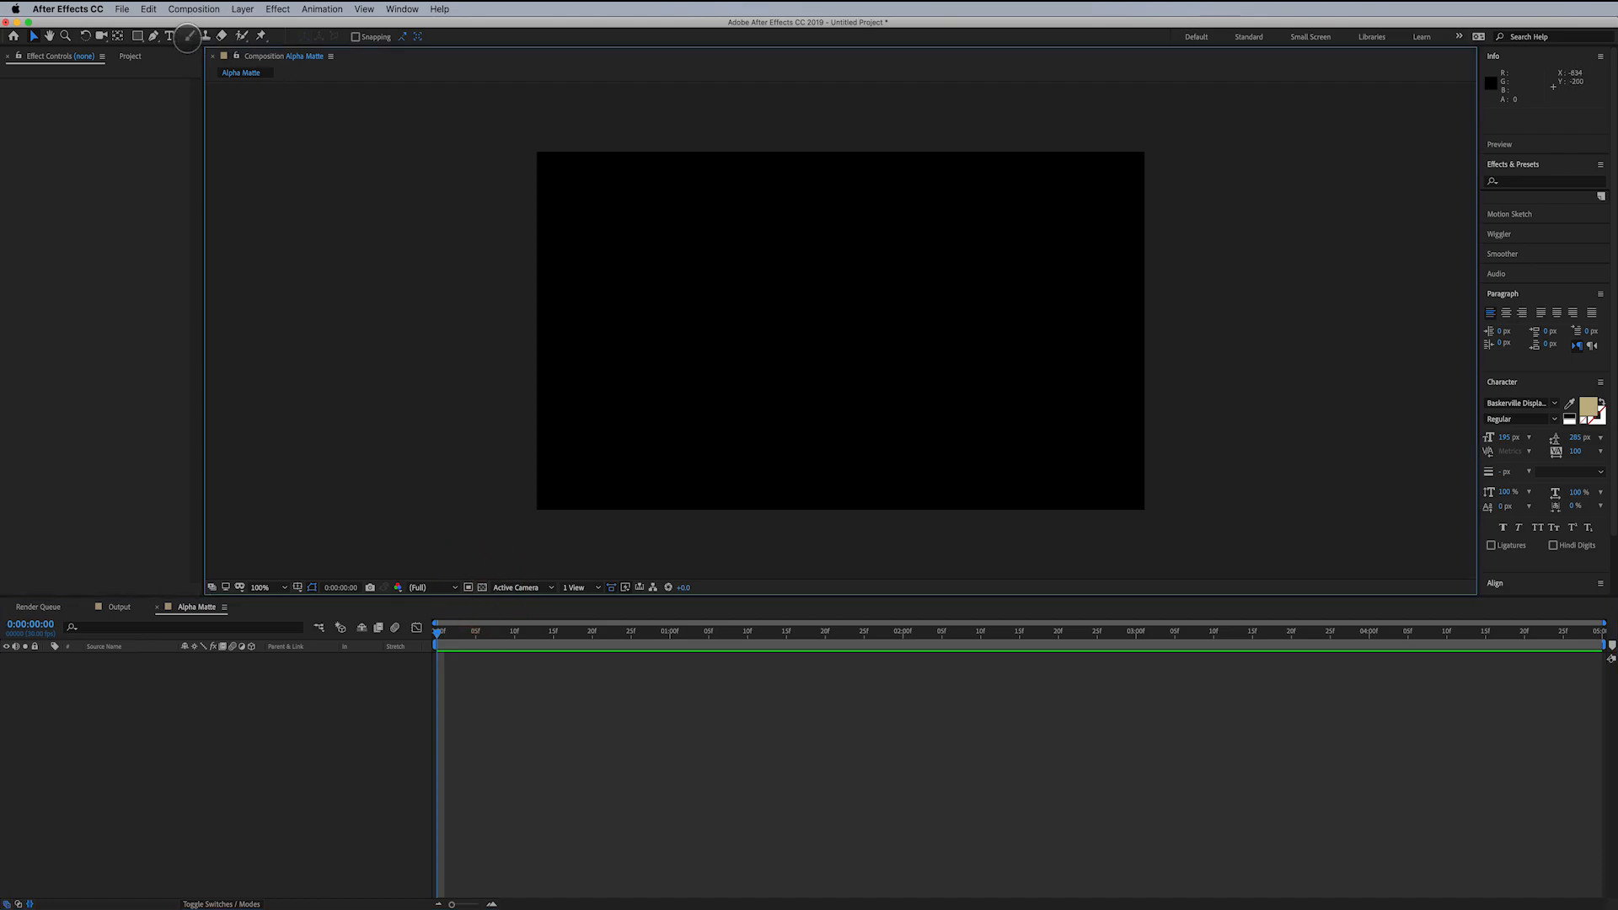
left_click(169, 36)
left_click(668, 330)
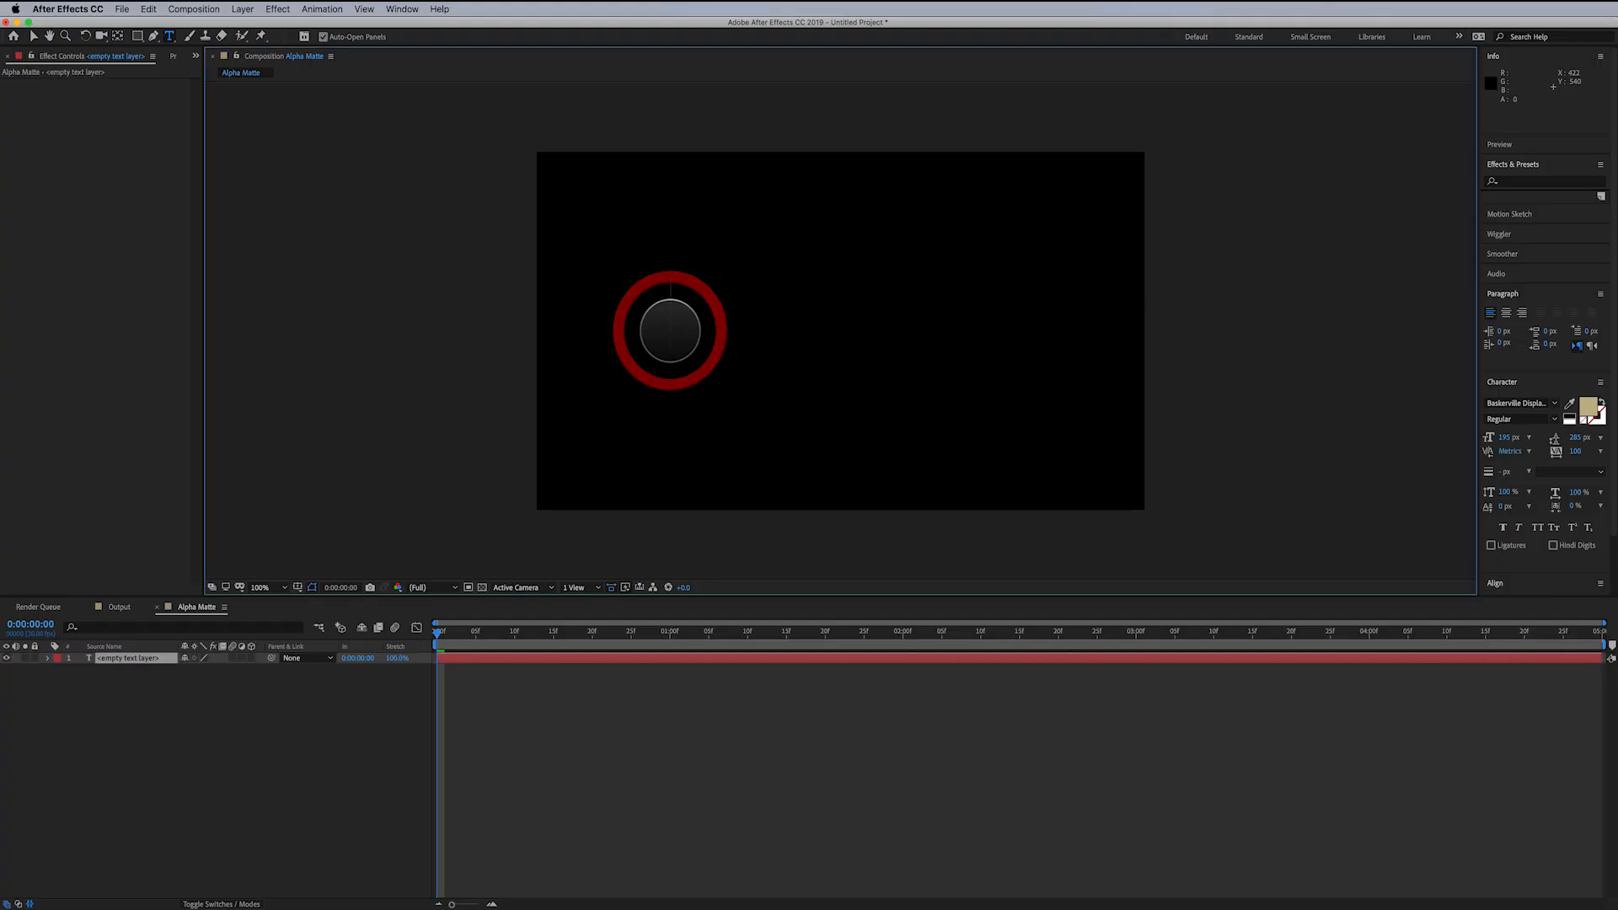
type("TEXTURE")
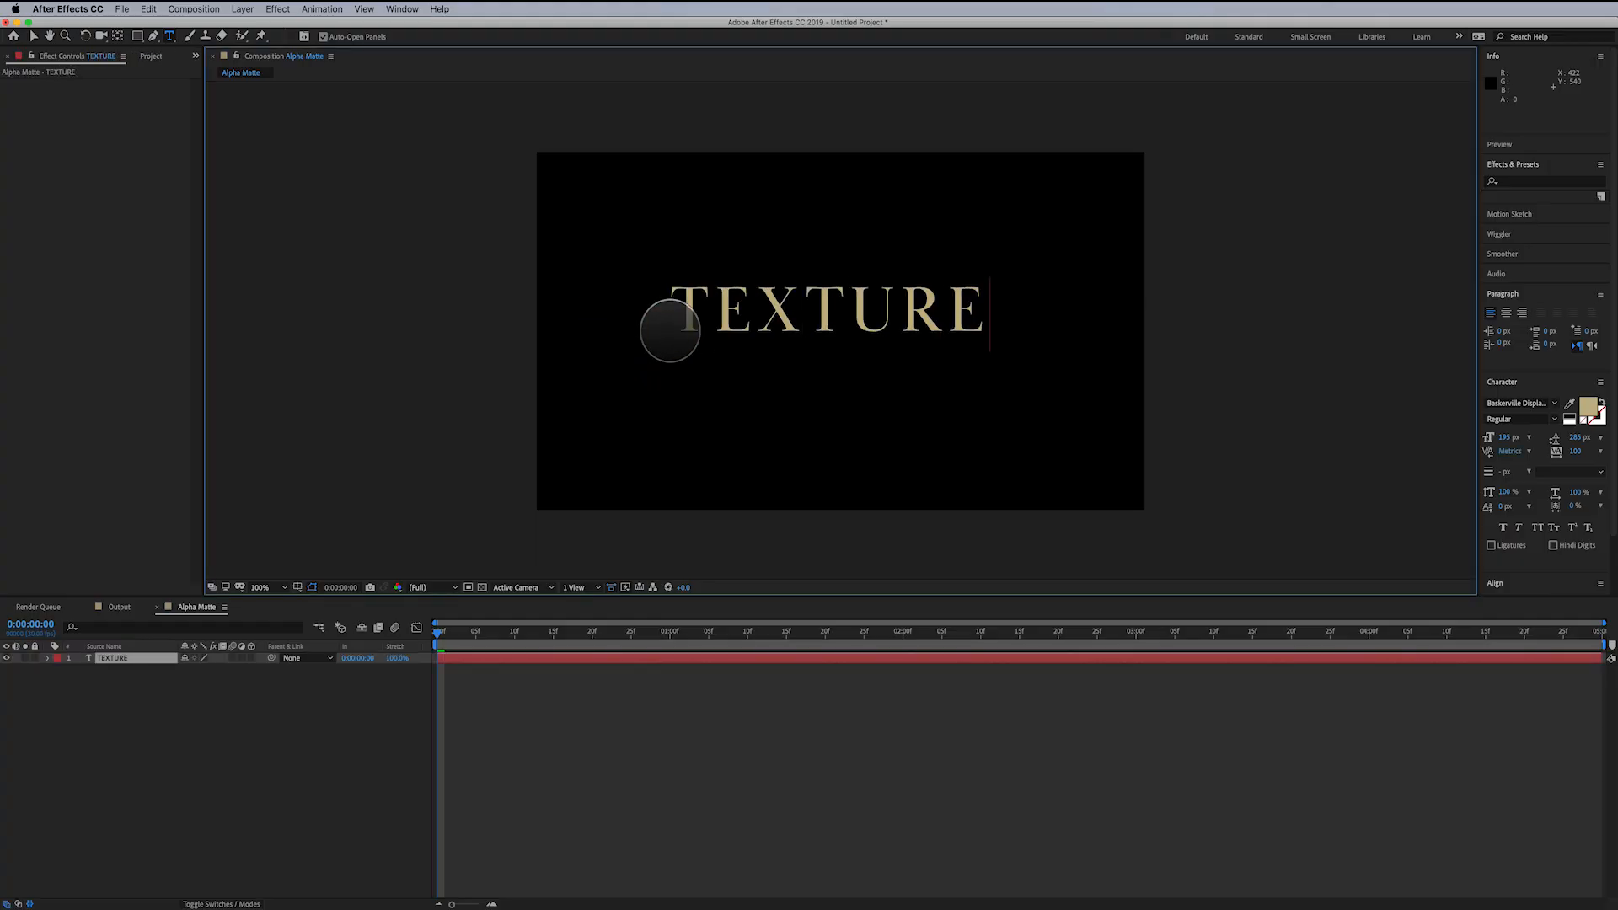
left_click(33, 36)
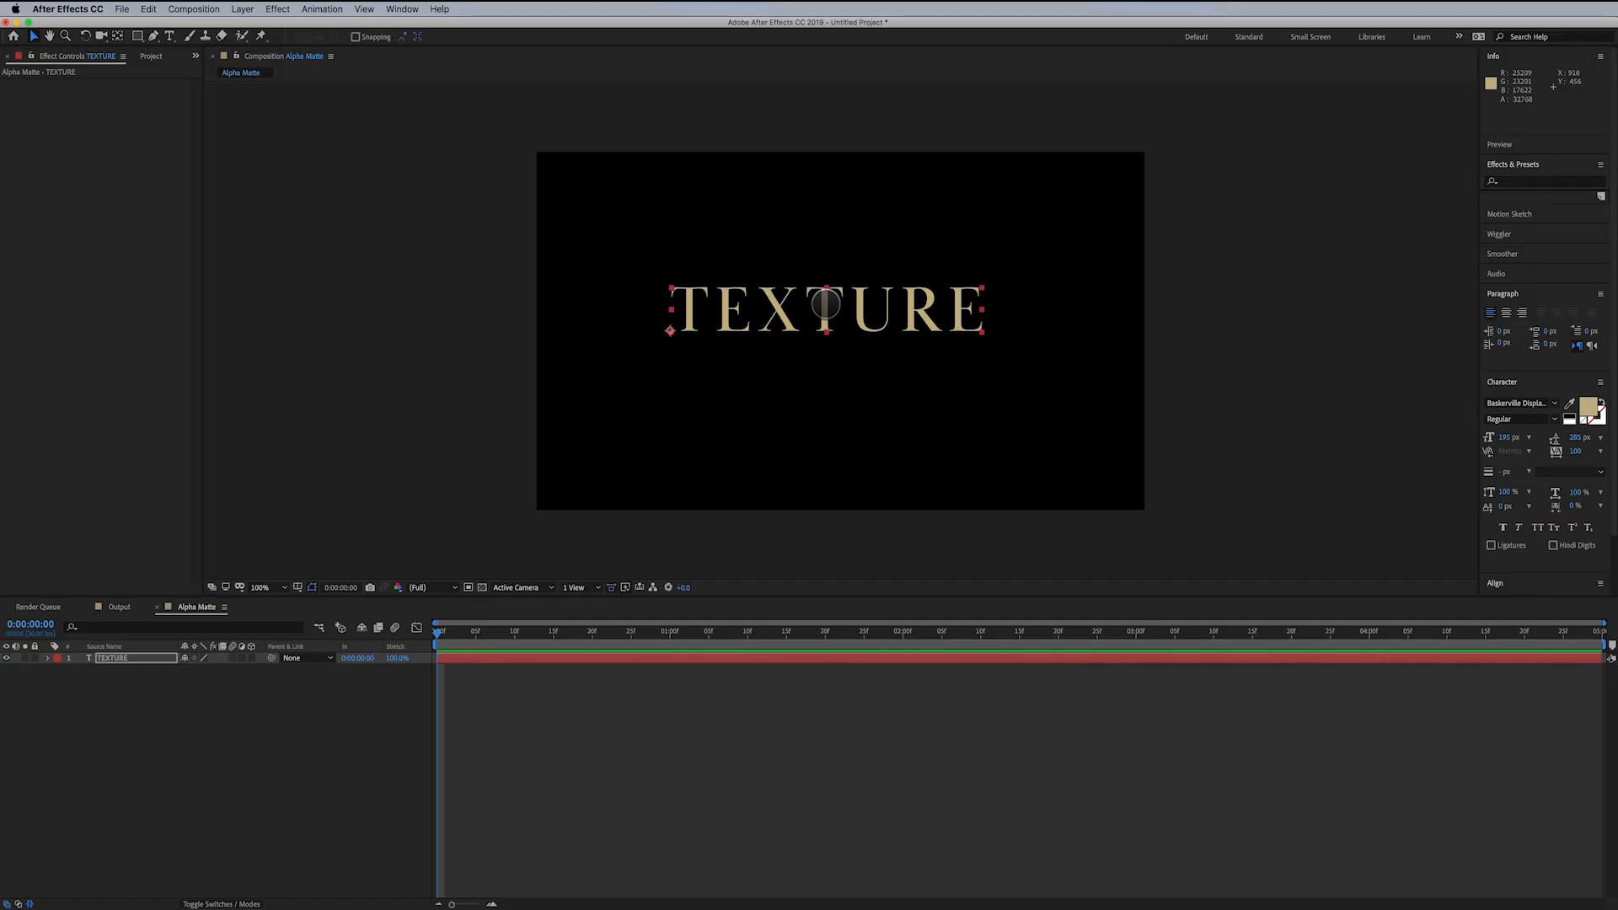
- Change the TEXTURE text's font to Bebas Neue in the Bold style
left_click(1494, 402)
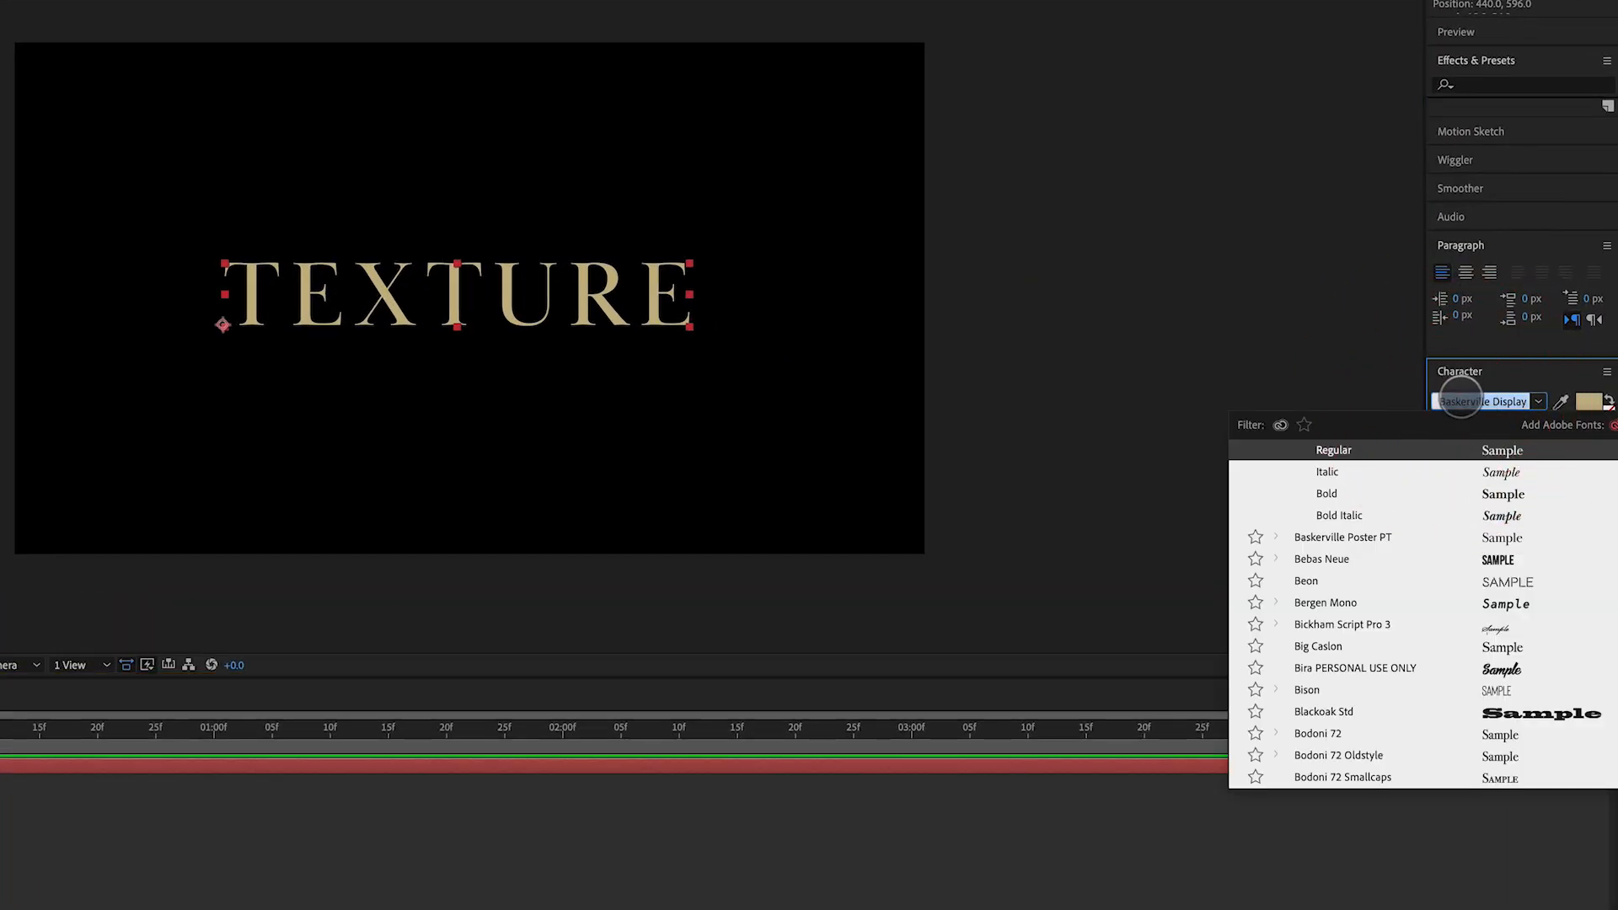
left_click(1339, 561)
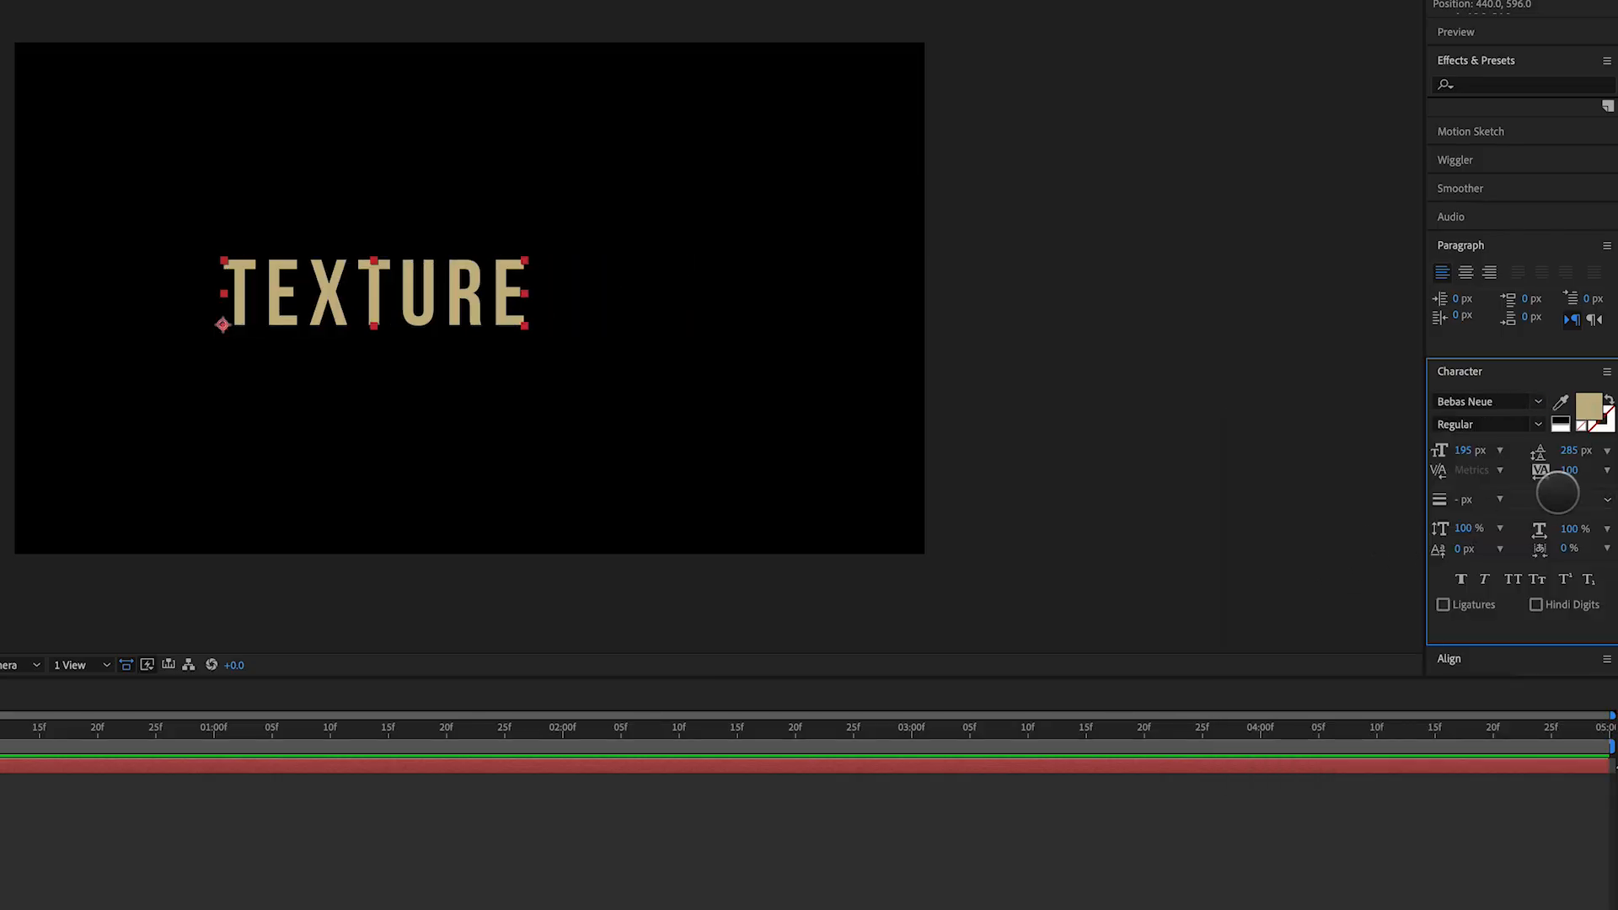
left_click(1538, 423)
left_click(1491, 462)
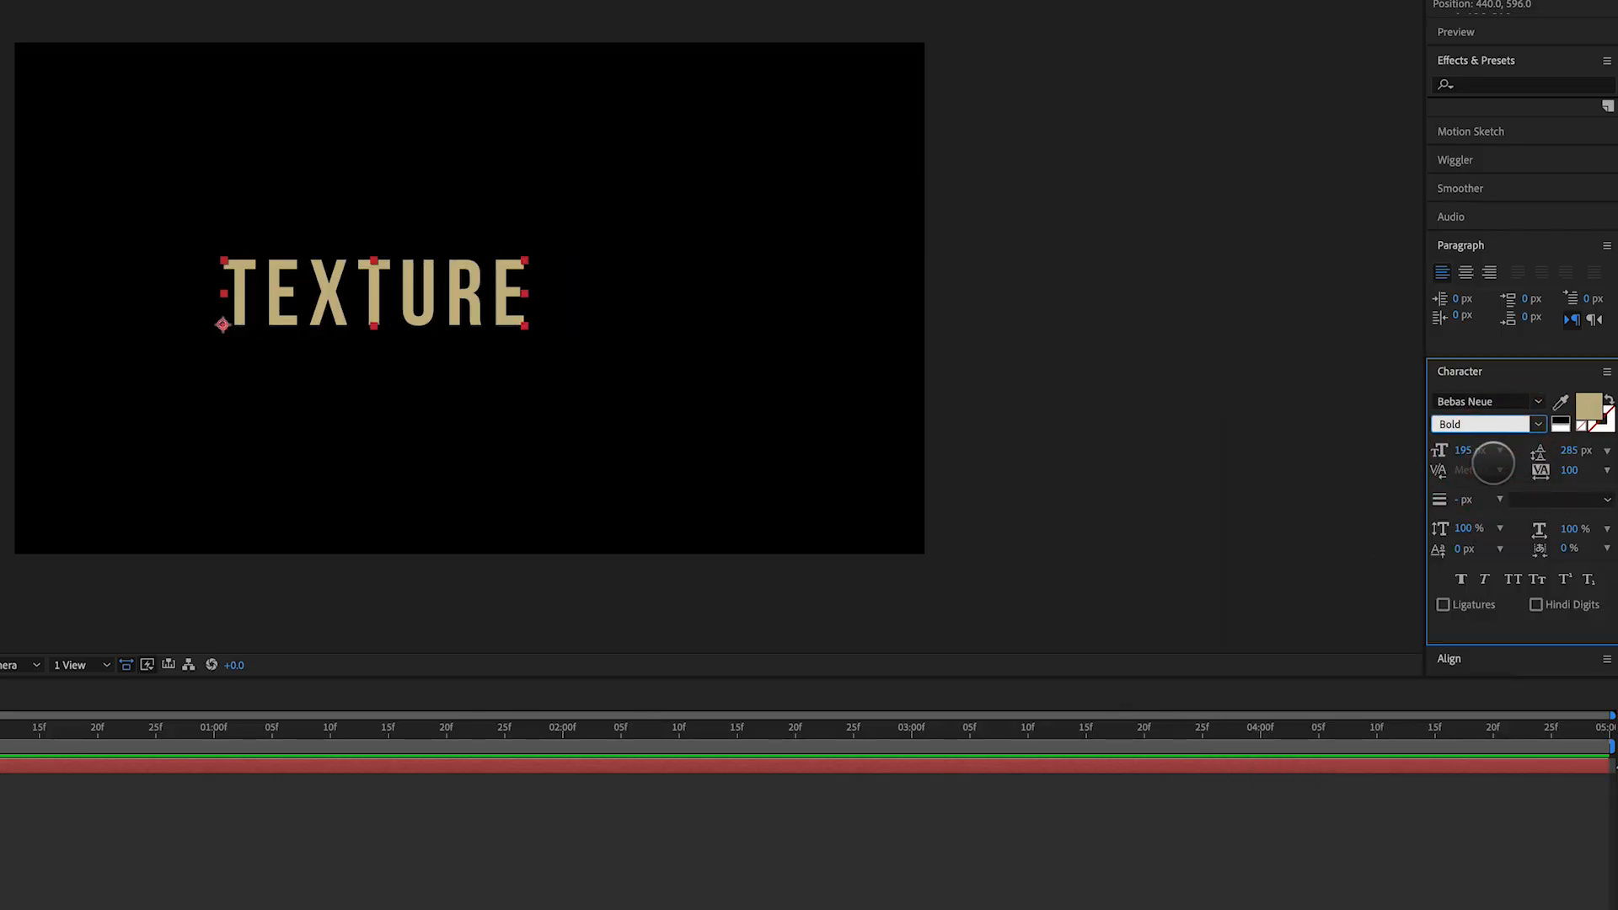
left_click(478, 311)
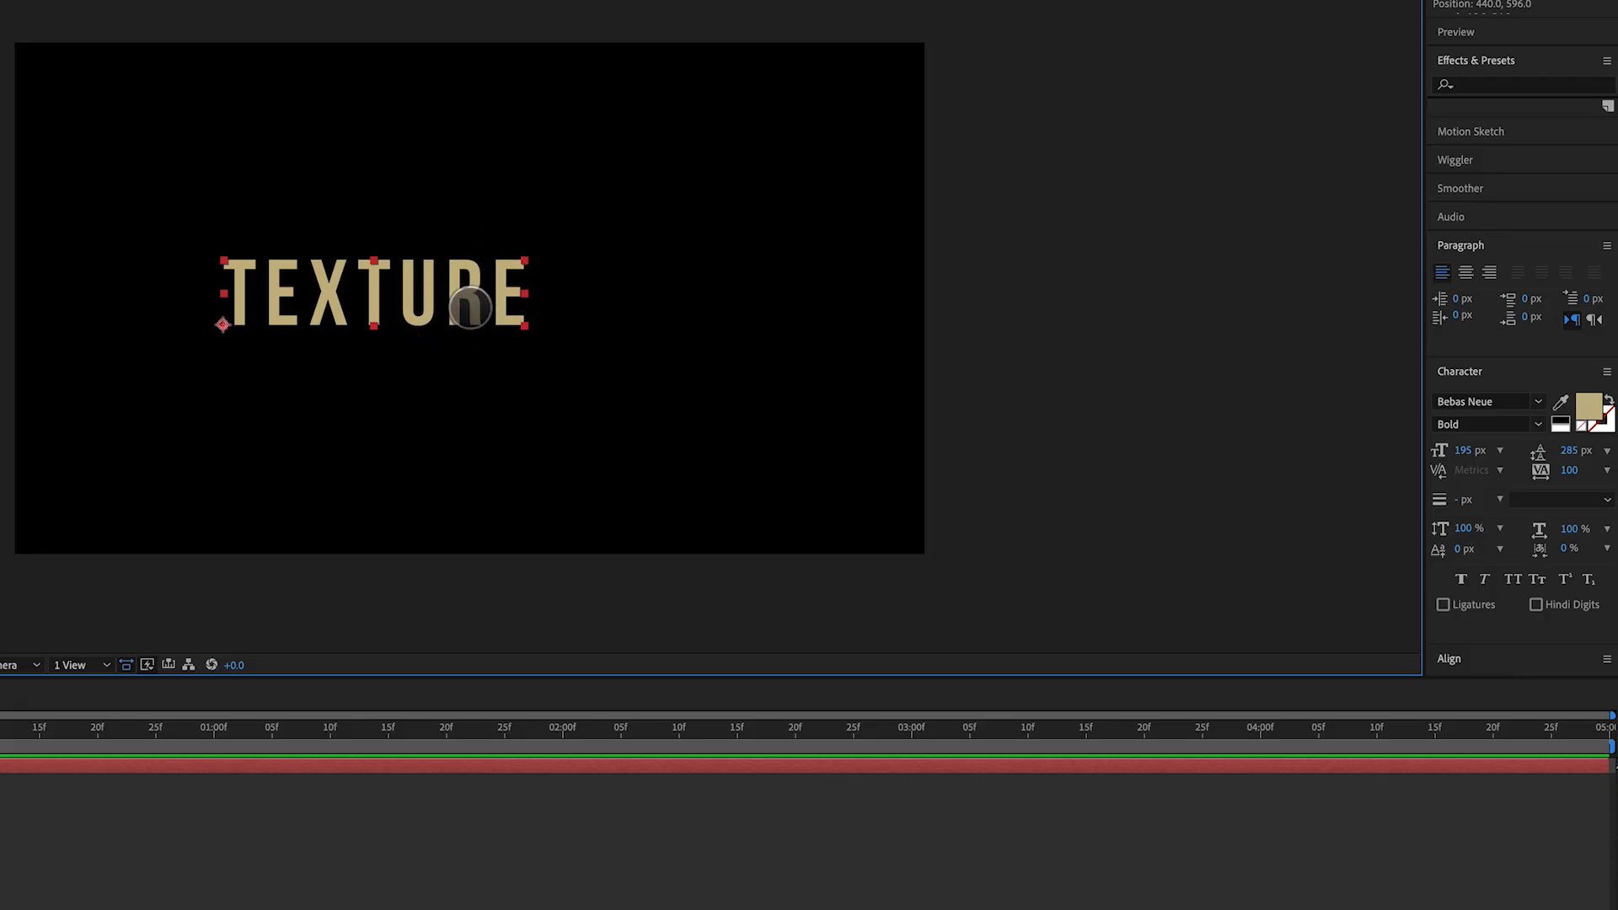
- Enlarge the TEXTURE text to 590 px with tracking 0 and move it to about 220, 668 in the frame
left_click_drag(1463, 451, 1601, 345)
left_click_drag(657, 246, 553, 282)
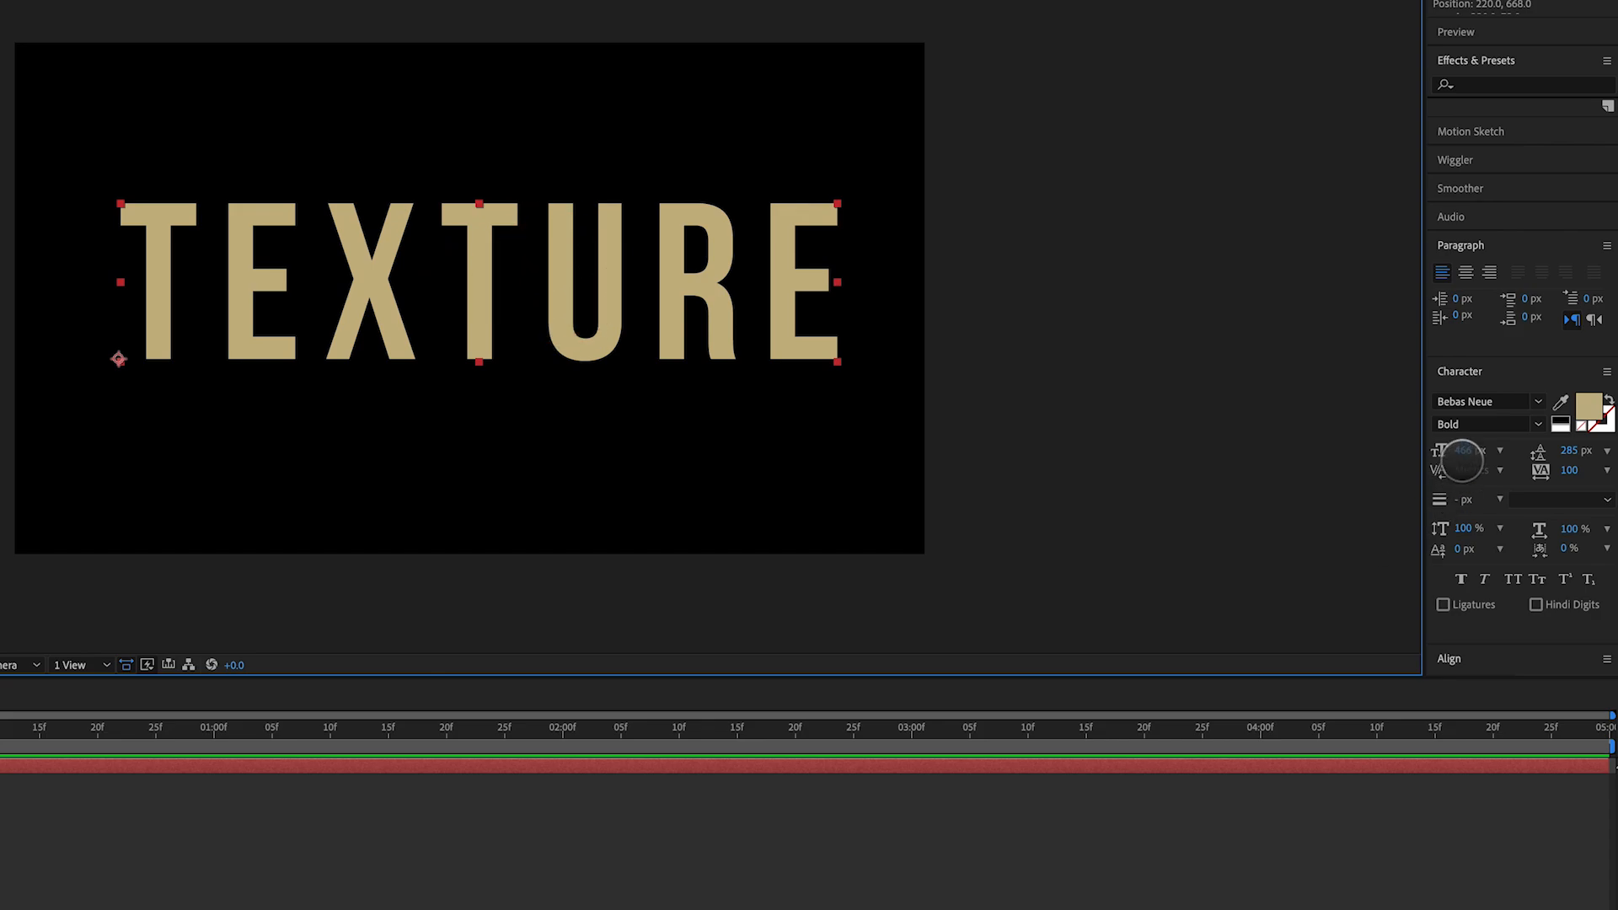
left_click_drag(1466, 450, 1527, 455)
left_click(1569, 470)
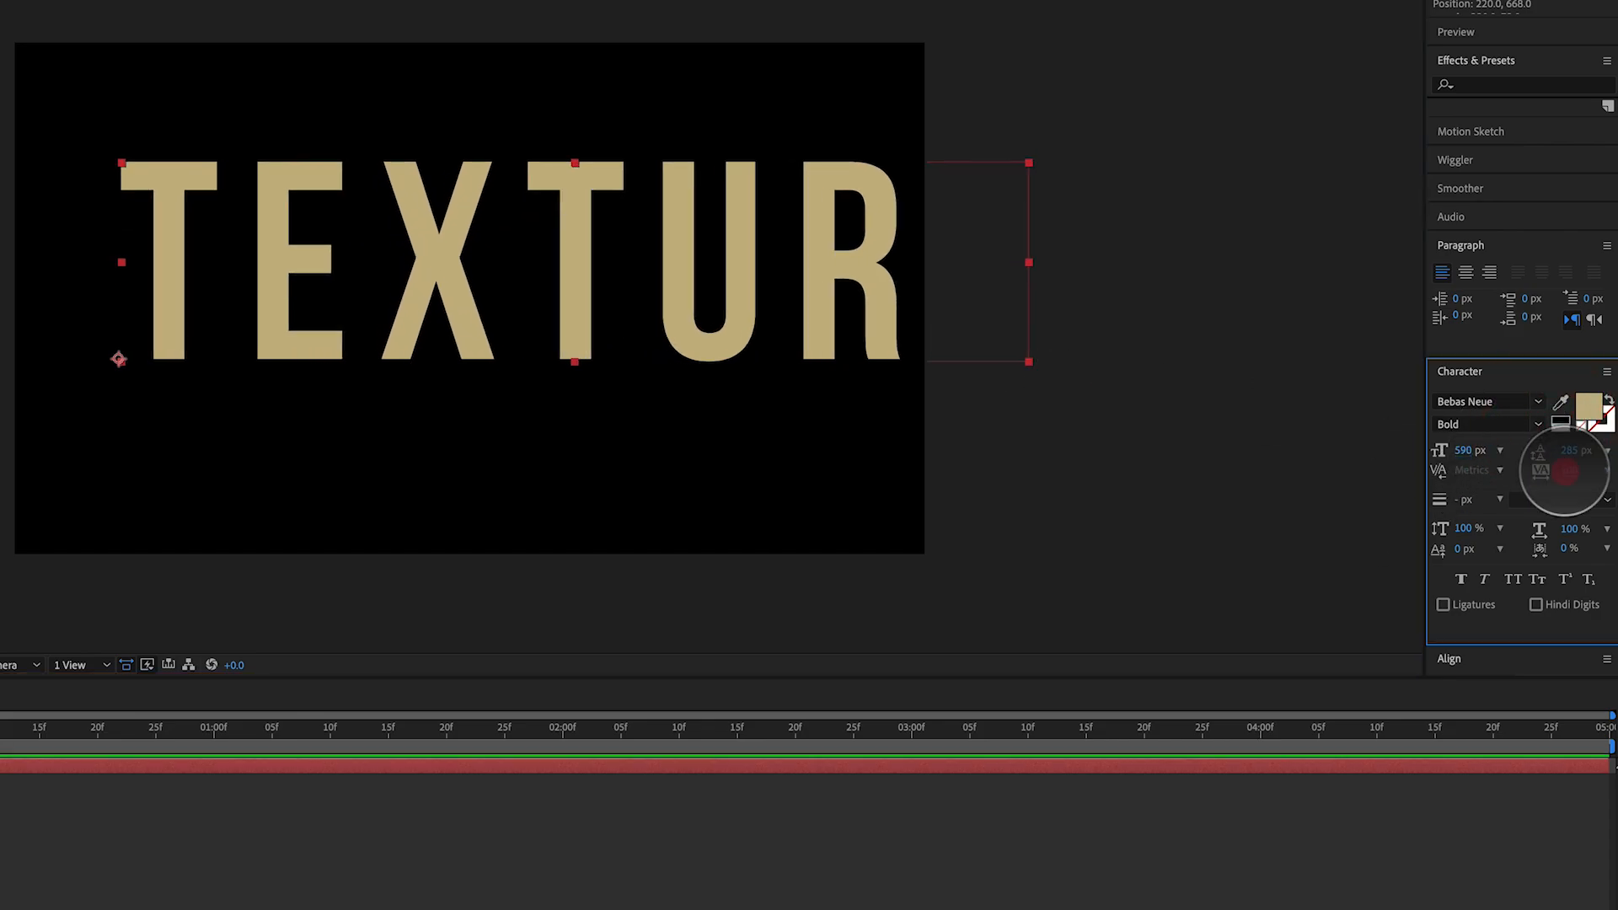
type("0")
key("Return")
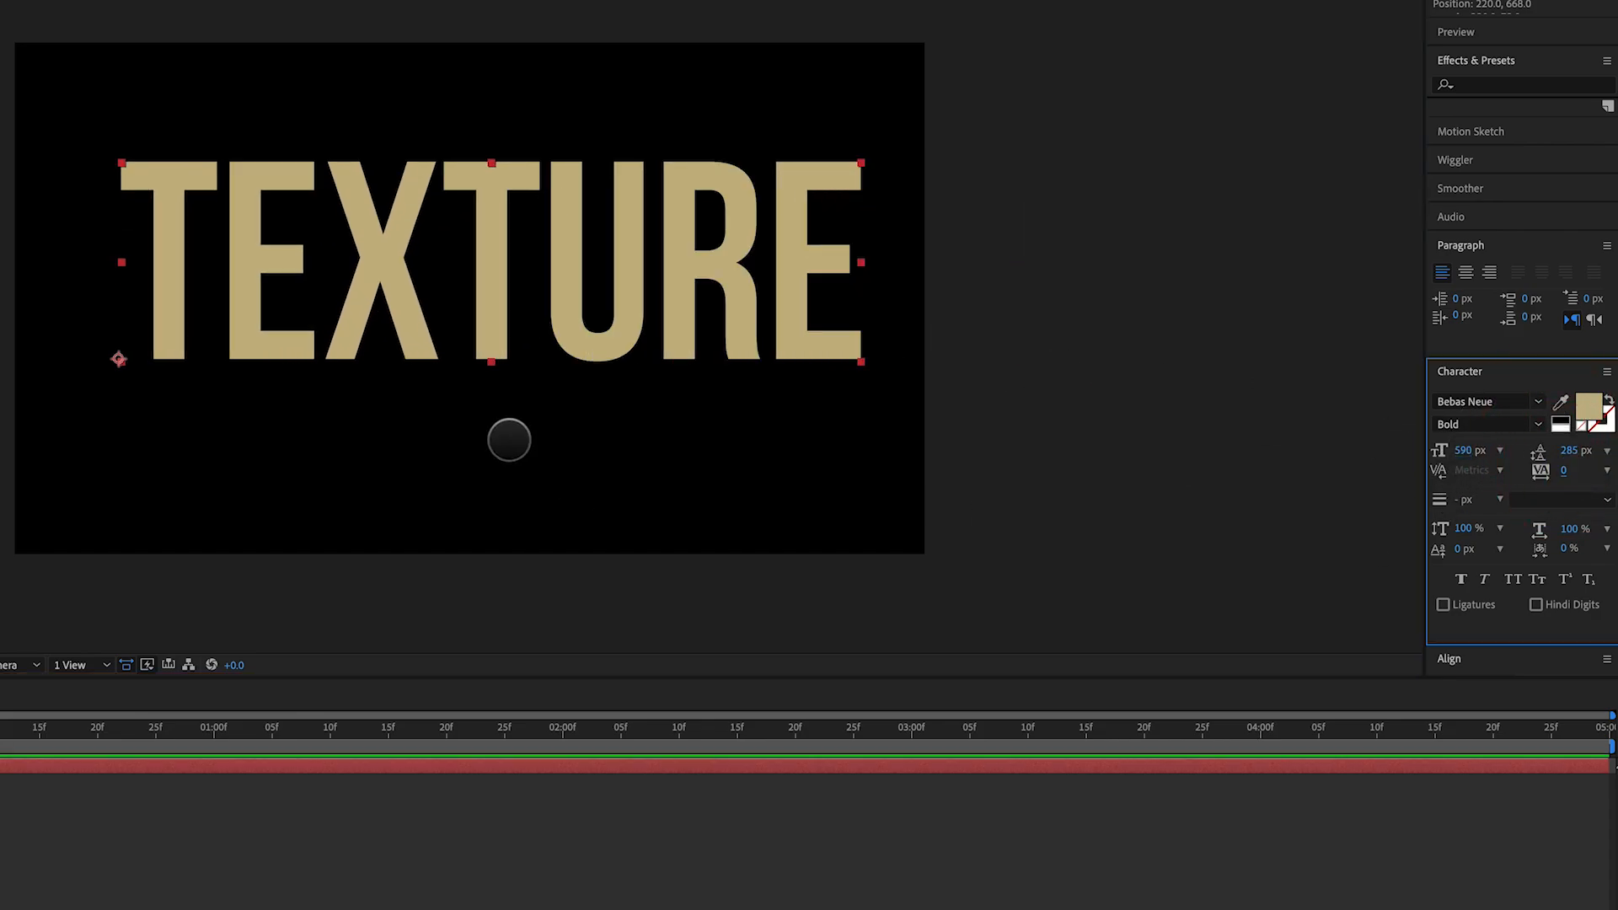
- Enlarge the TEXTURE text to 737 px and position it to span the full width of the frame
left_click_drag(484, 303, 379, 361)
left_click_drag(1466, 451, 1561, 408)
left_click_drag(621, 384, 618, 365)
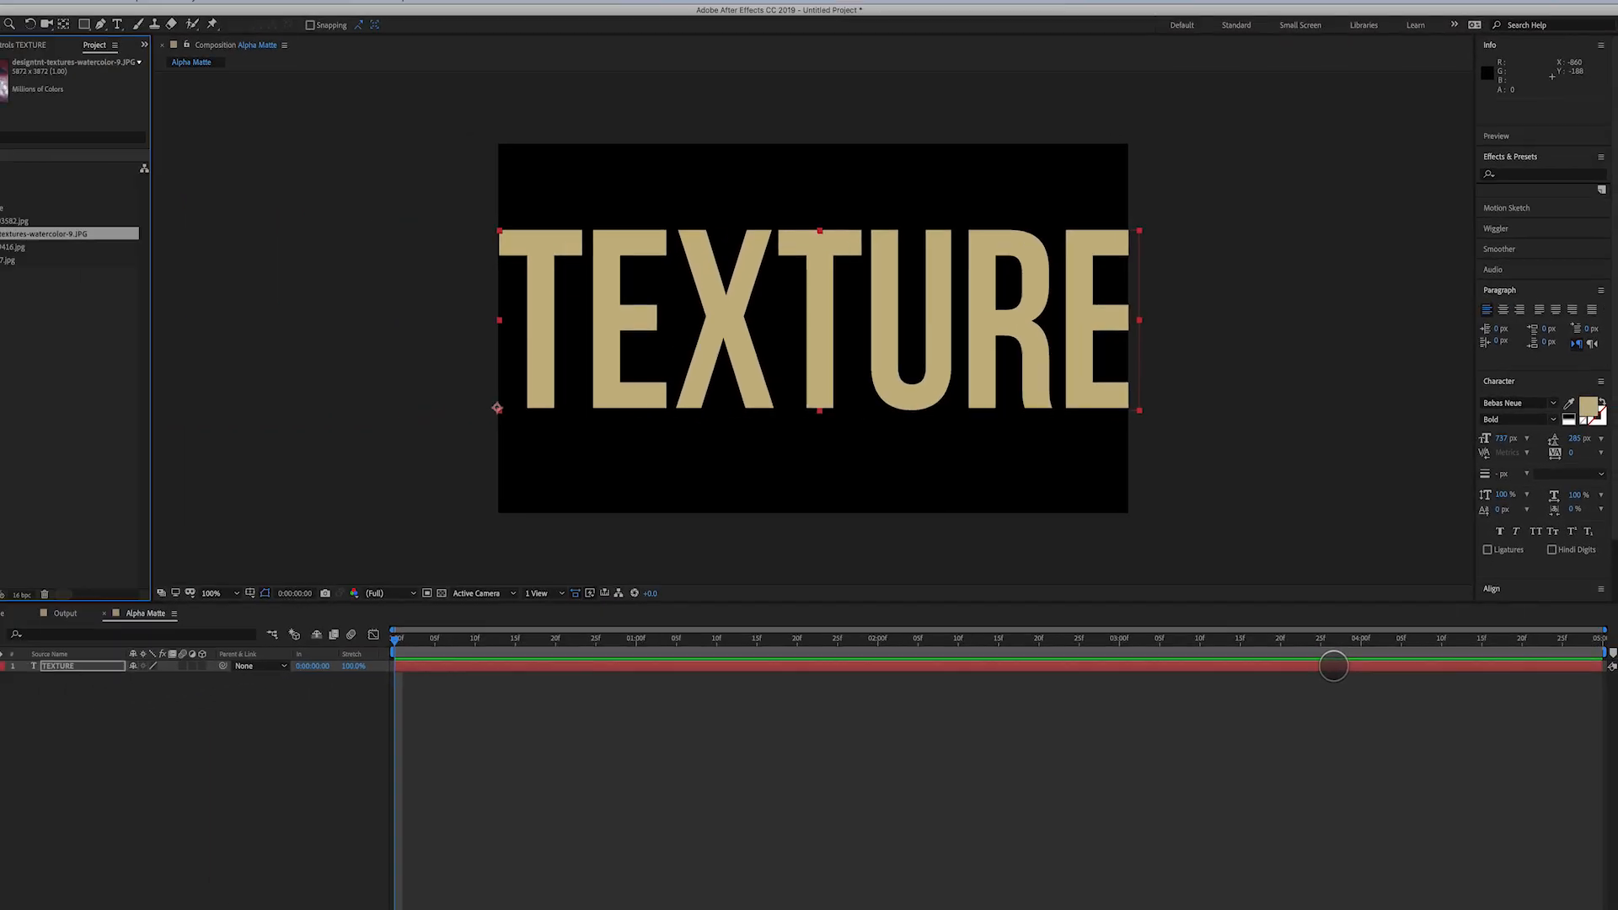
- Add the designtnt-textures-watercolor-9.JPG image to the composition beneath the TEXTURE text layer
left_click(68, 238)
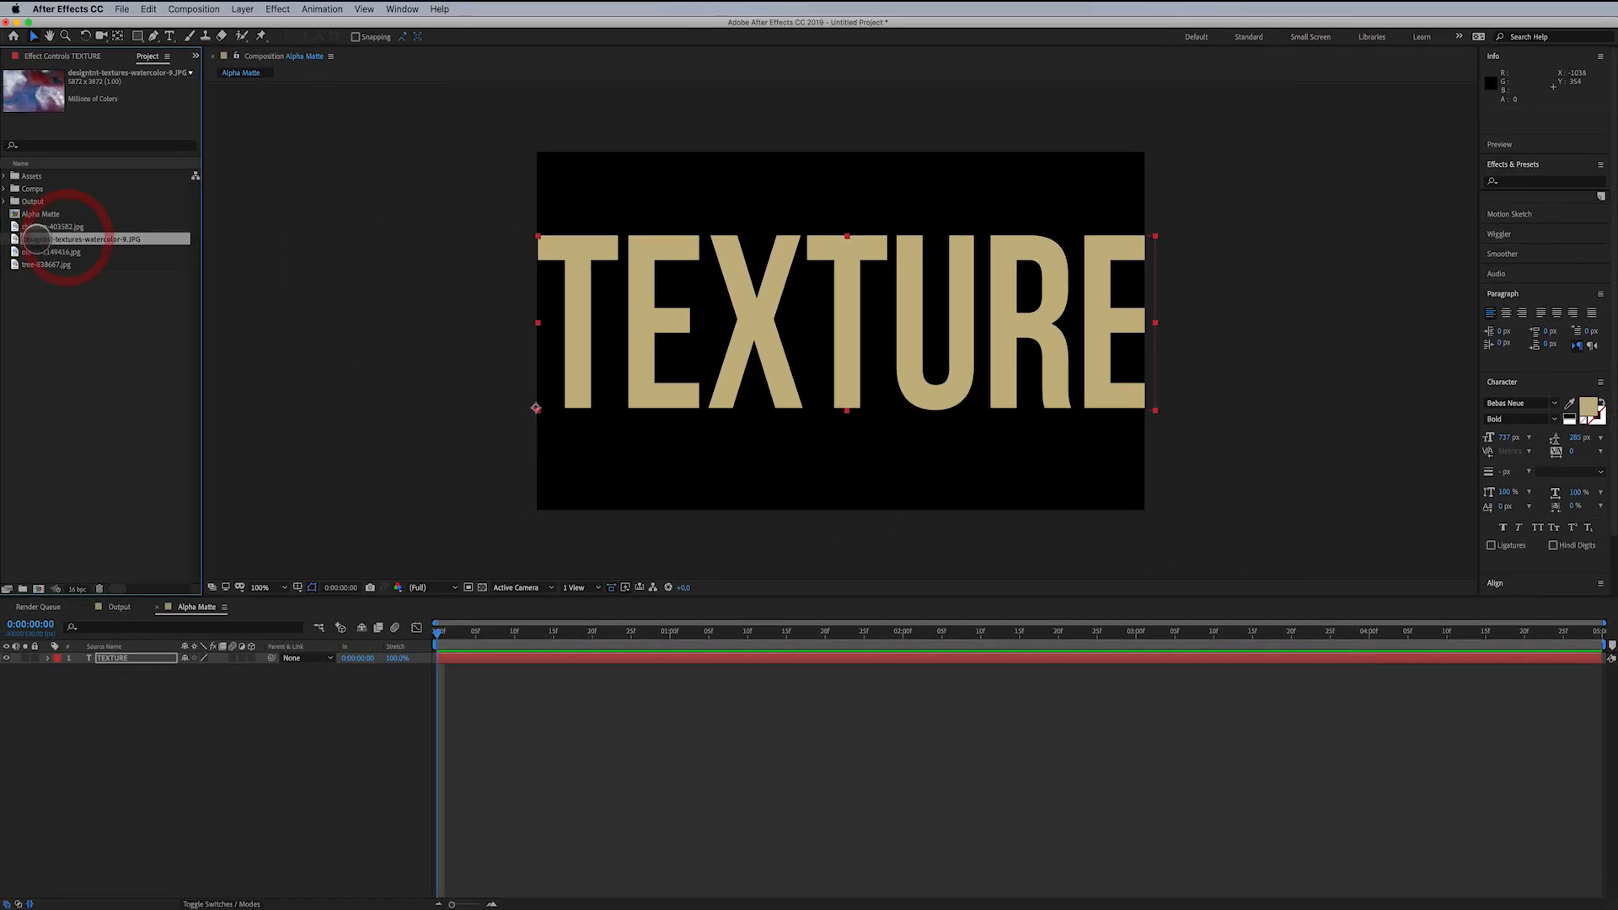
left_click_drag(30, 240, 151, 735)
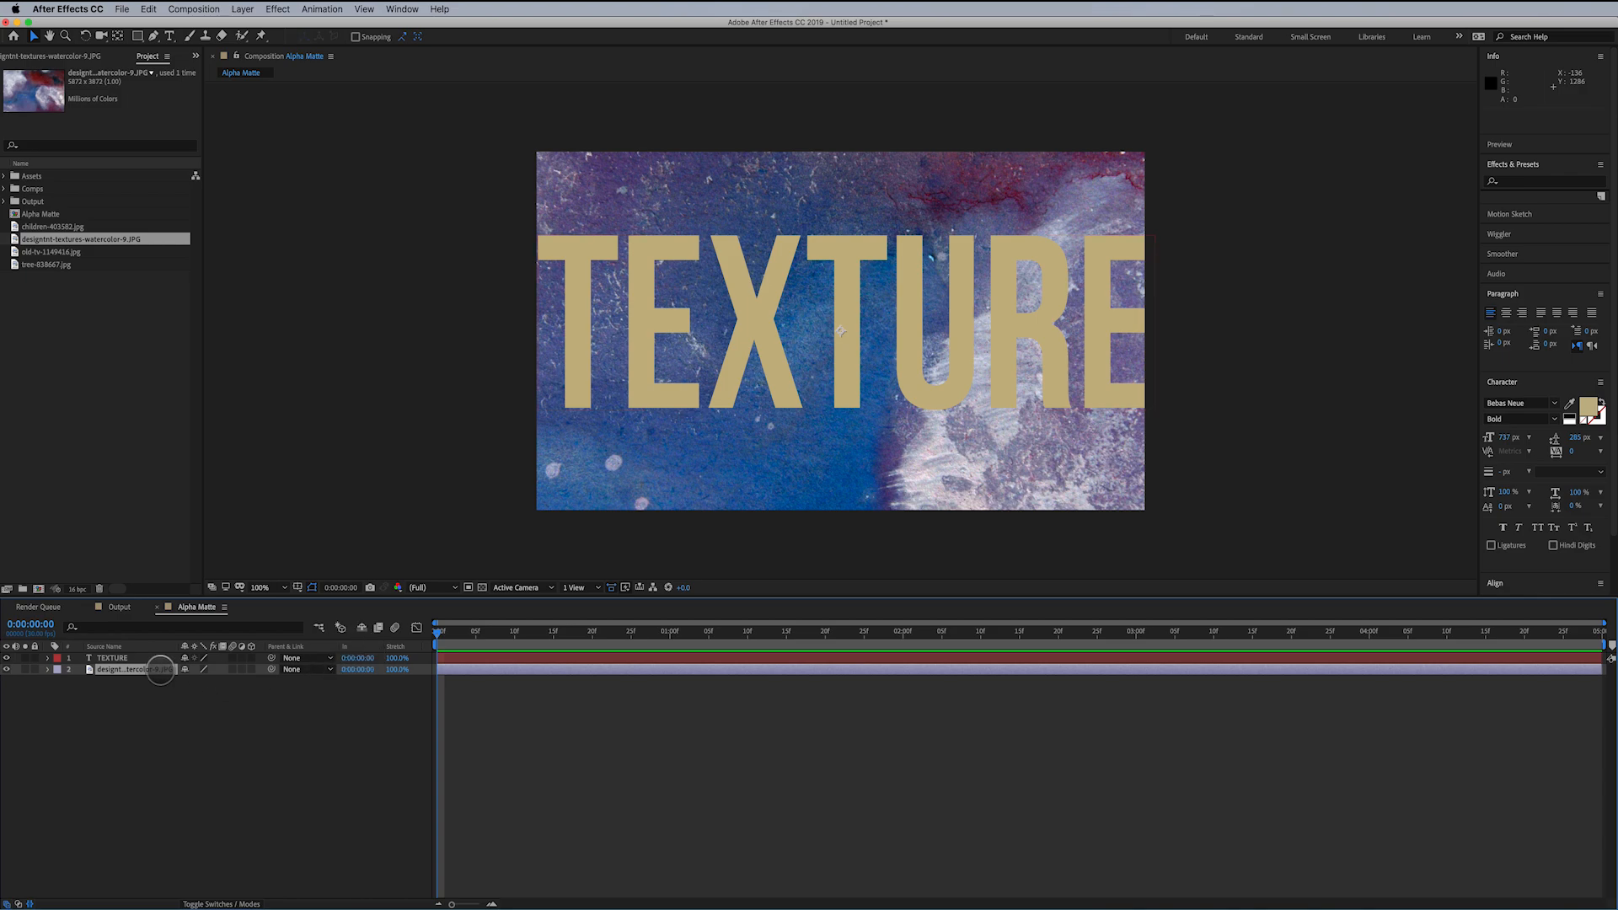
- Place the watercolor layer above the text and draw a closed, T-shaped mask on it with the Pen tool
left_click_drag(143, 669, 159, 655)
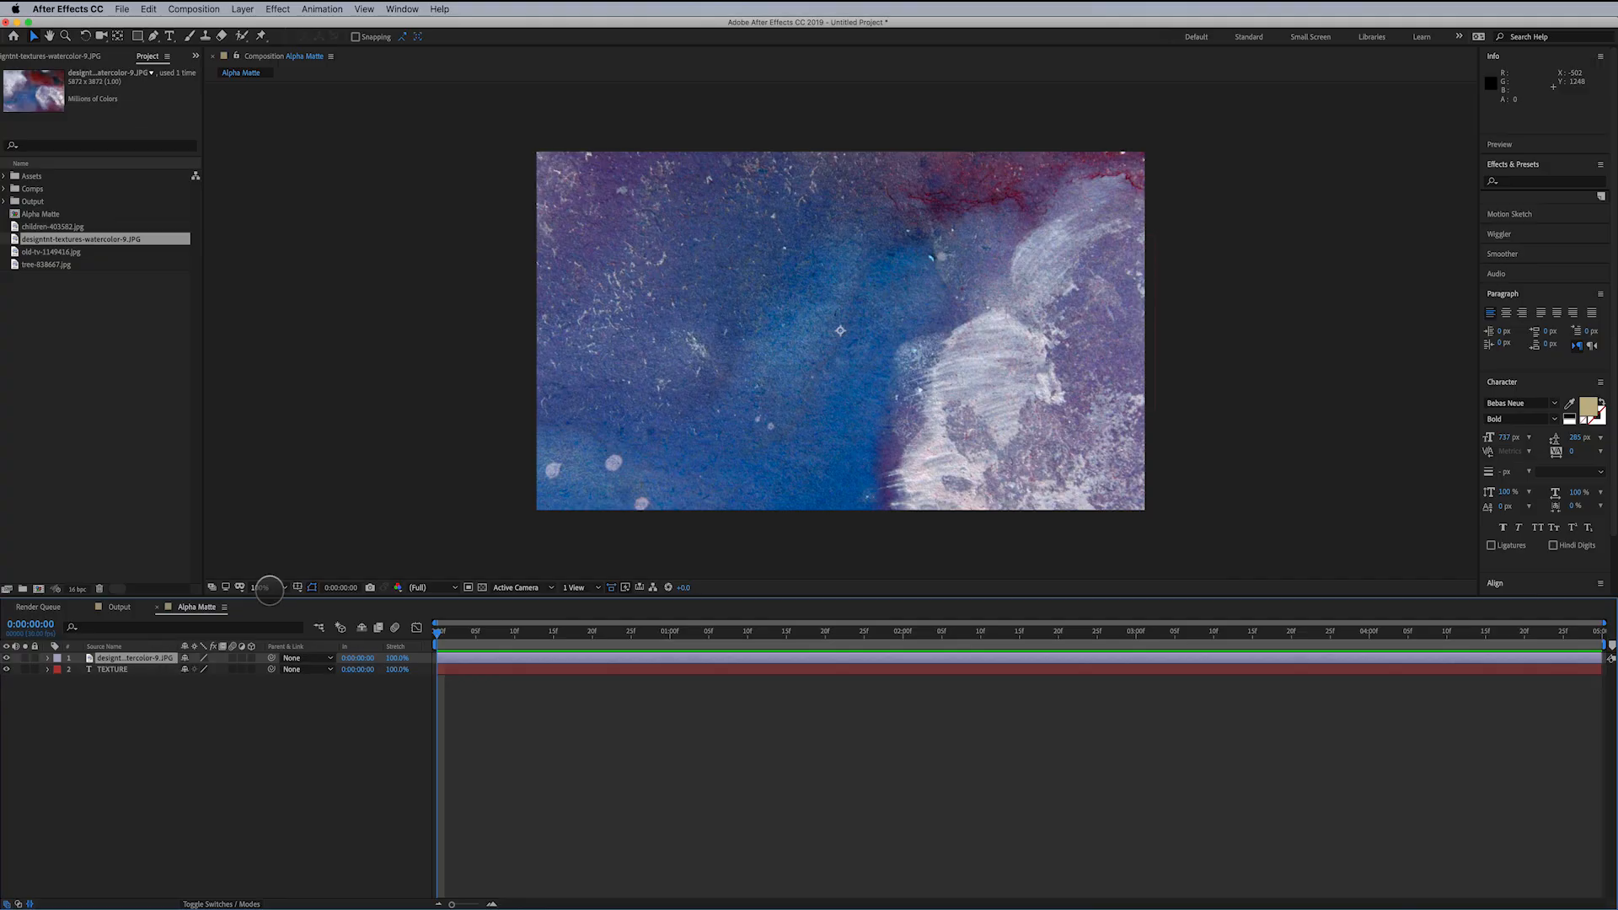
left_click(154, 36)
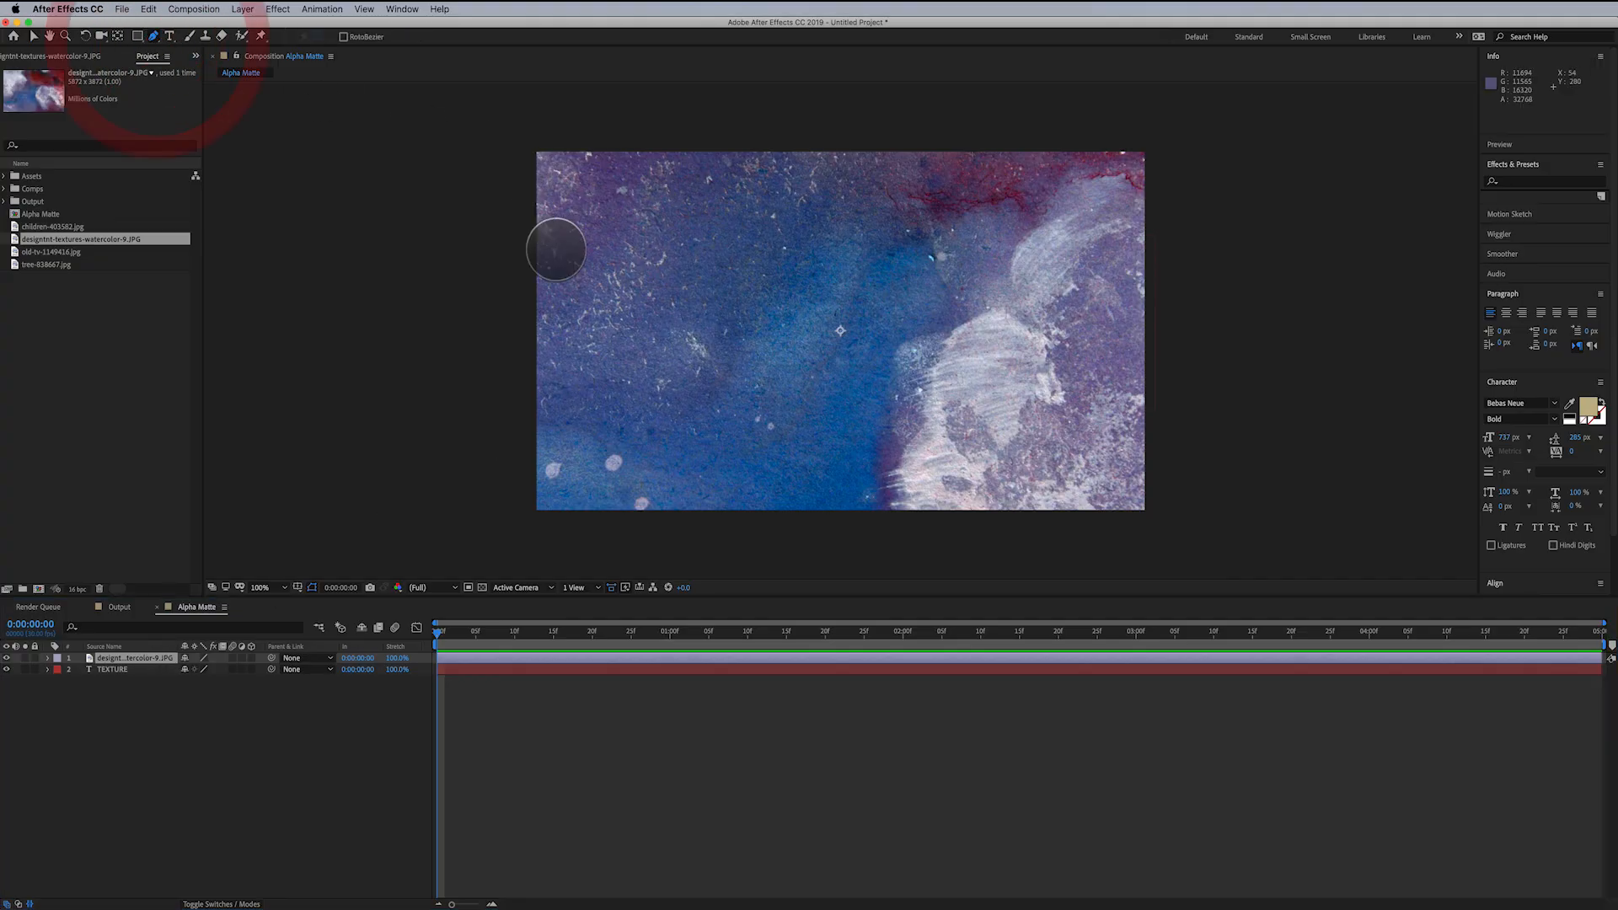
left_click(552, 270)
left_click(674, 267)
left_click(665, 302)
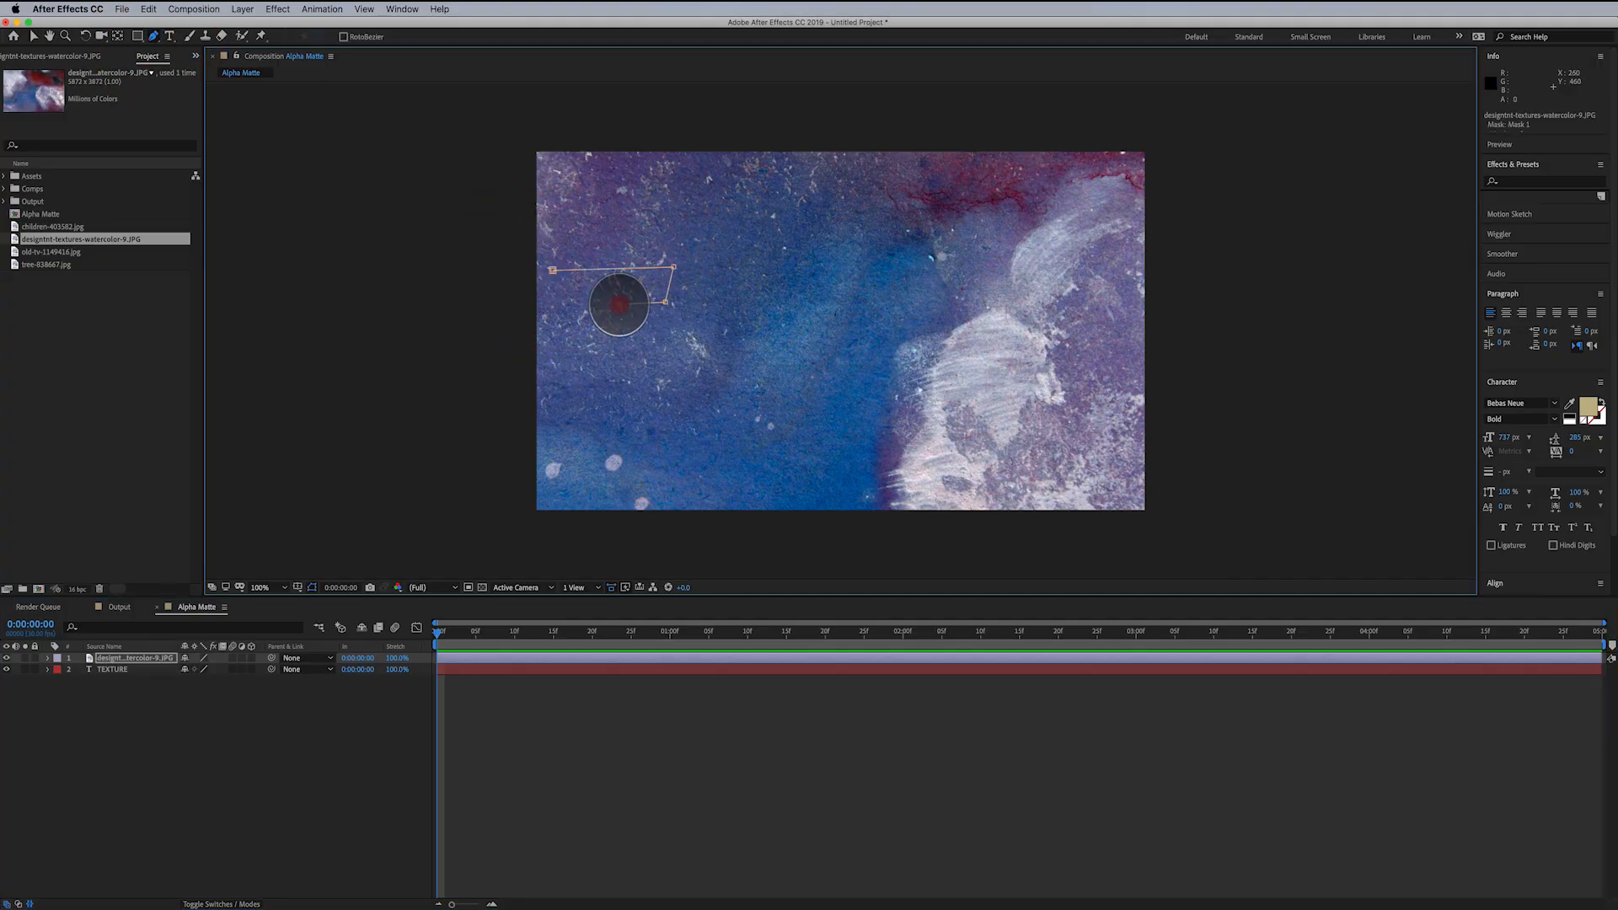
left_click(620, 305)
left_click(605, 431)
left_click(572, 428)
left_click(580, 306)
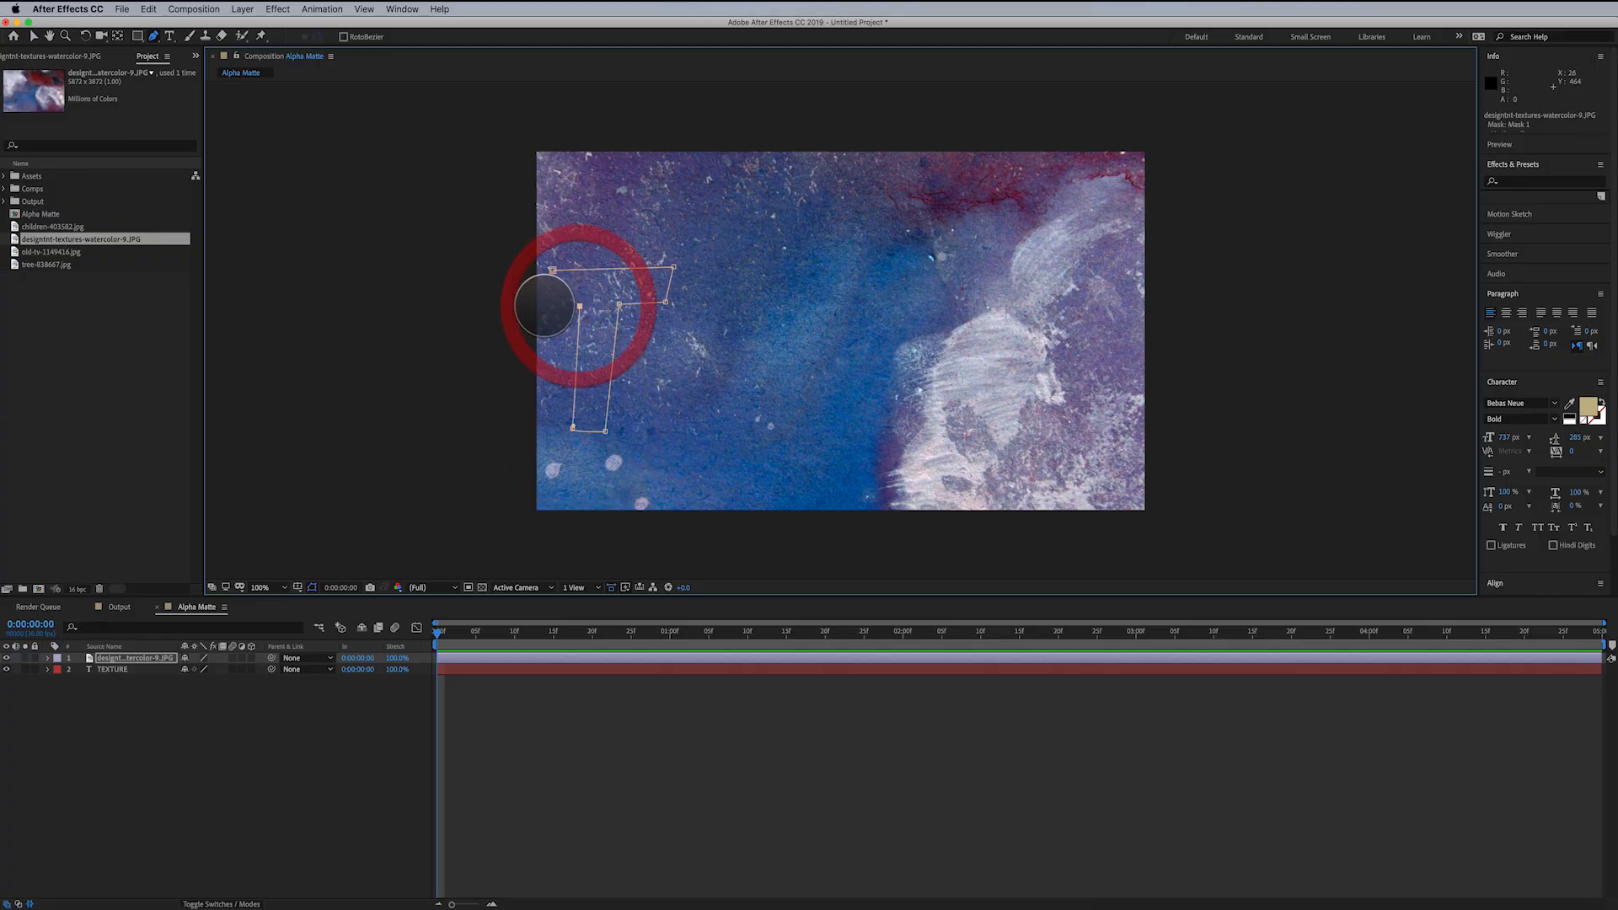
left_click(552, 270)
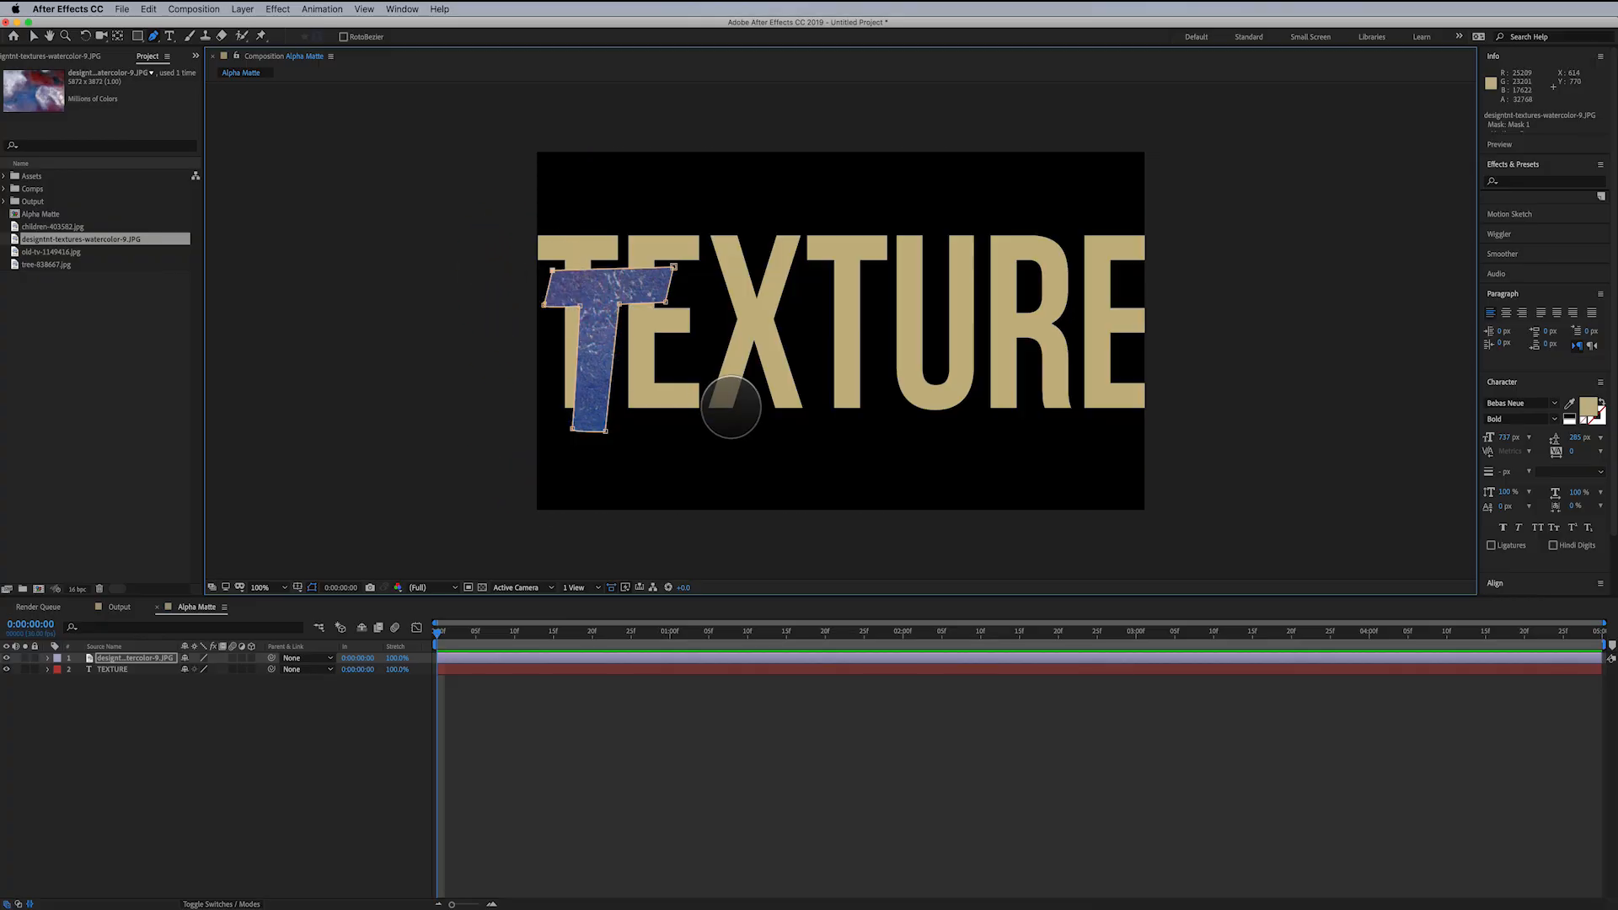
- Adjust the mask's points to follow the outline of the first letter T in TEXTURE
left_click(552, 268)
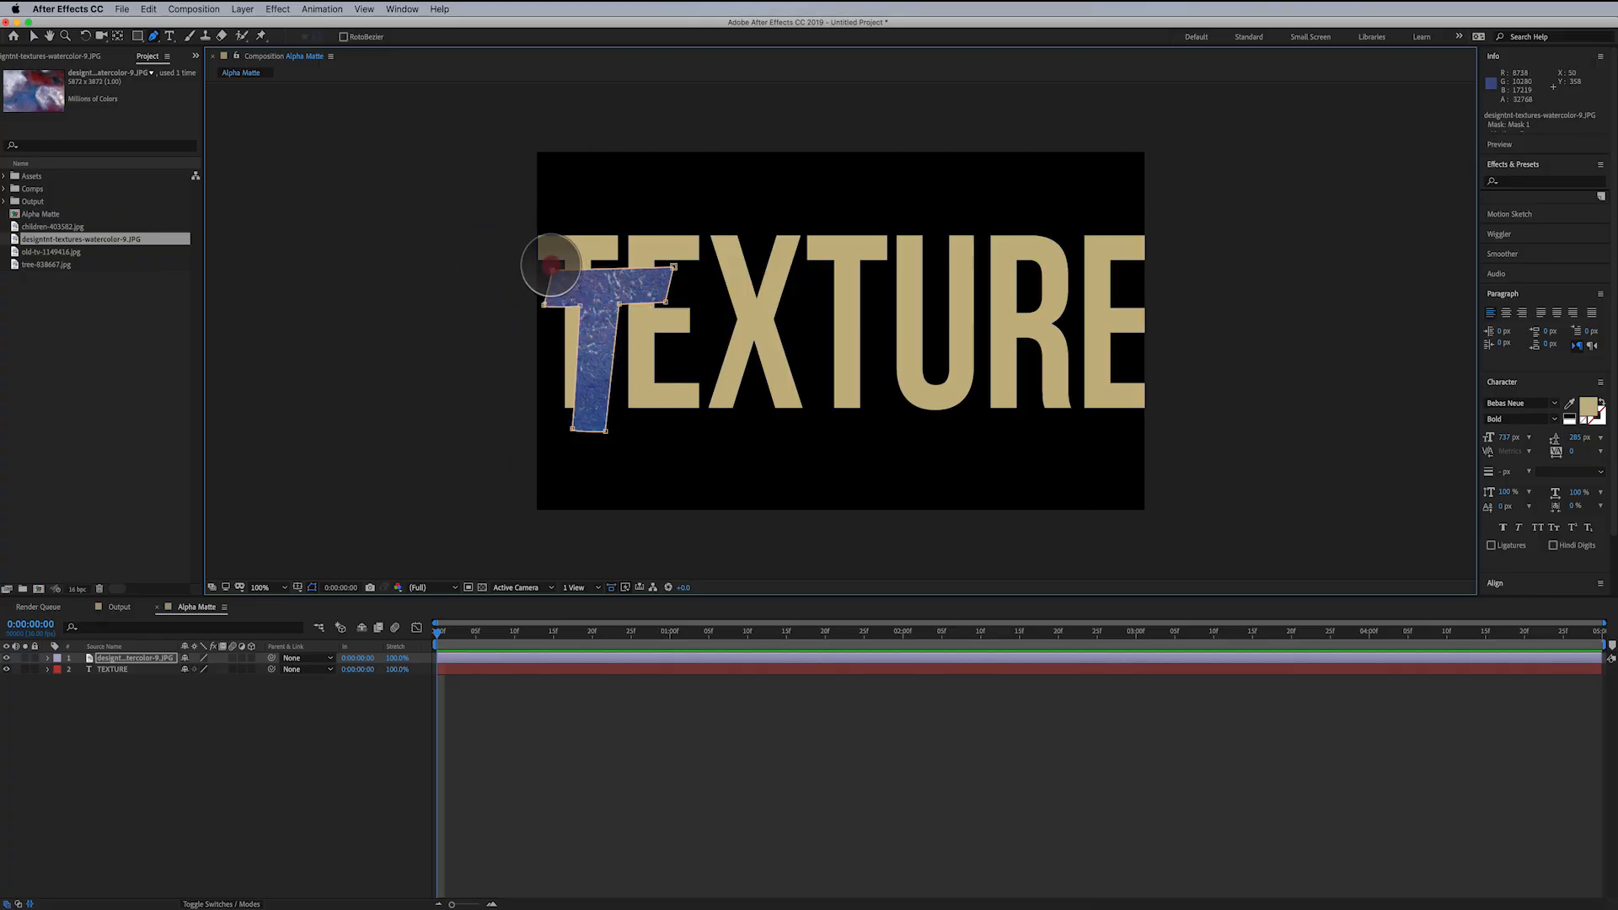
left_click_drag(551, 268, 534, 236)
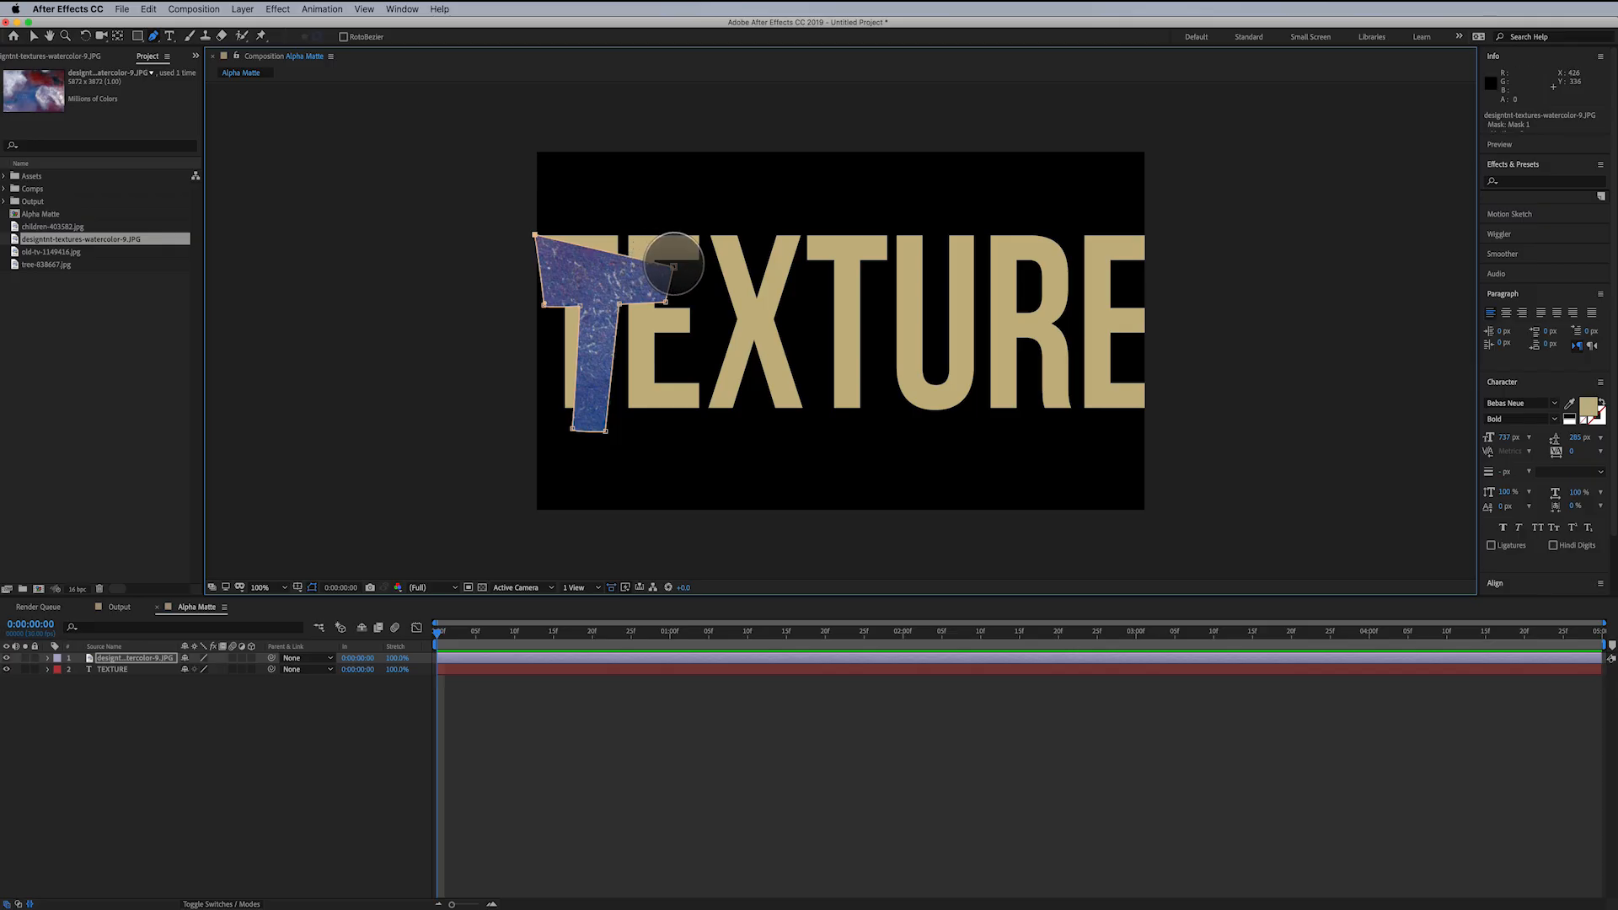
left_click_drag(673, 267, 621, 242)
left_click(618, 301)
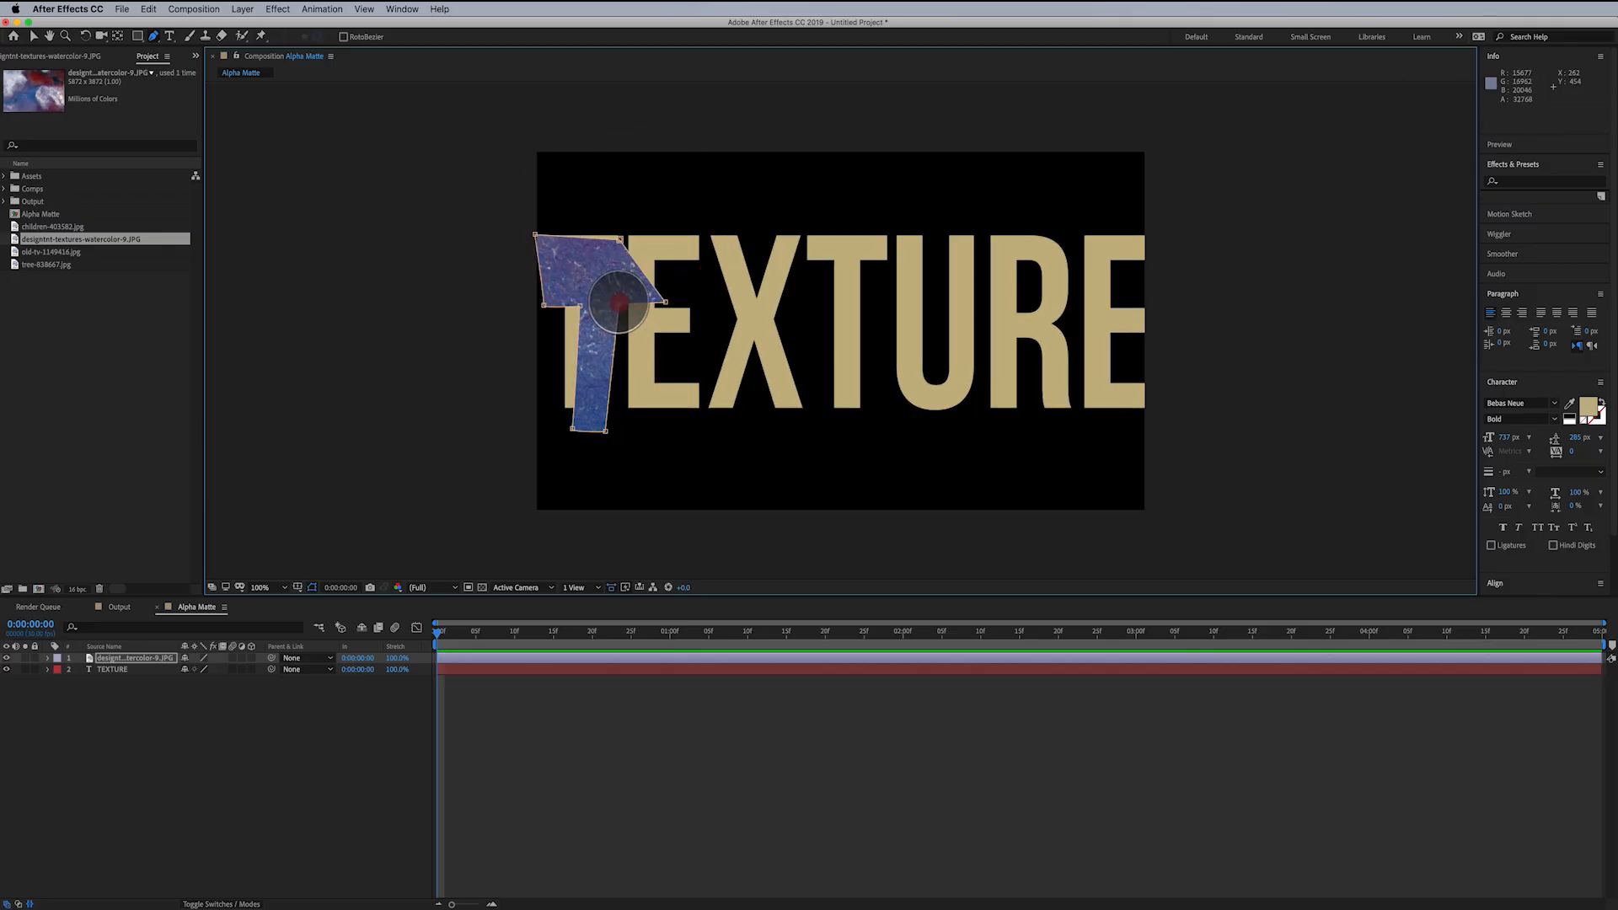
left_click_drag(619, 301, 560, 286)
left_click_drag(572, 429, 600, 402)
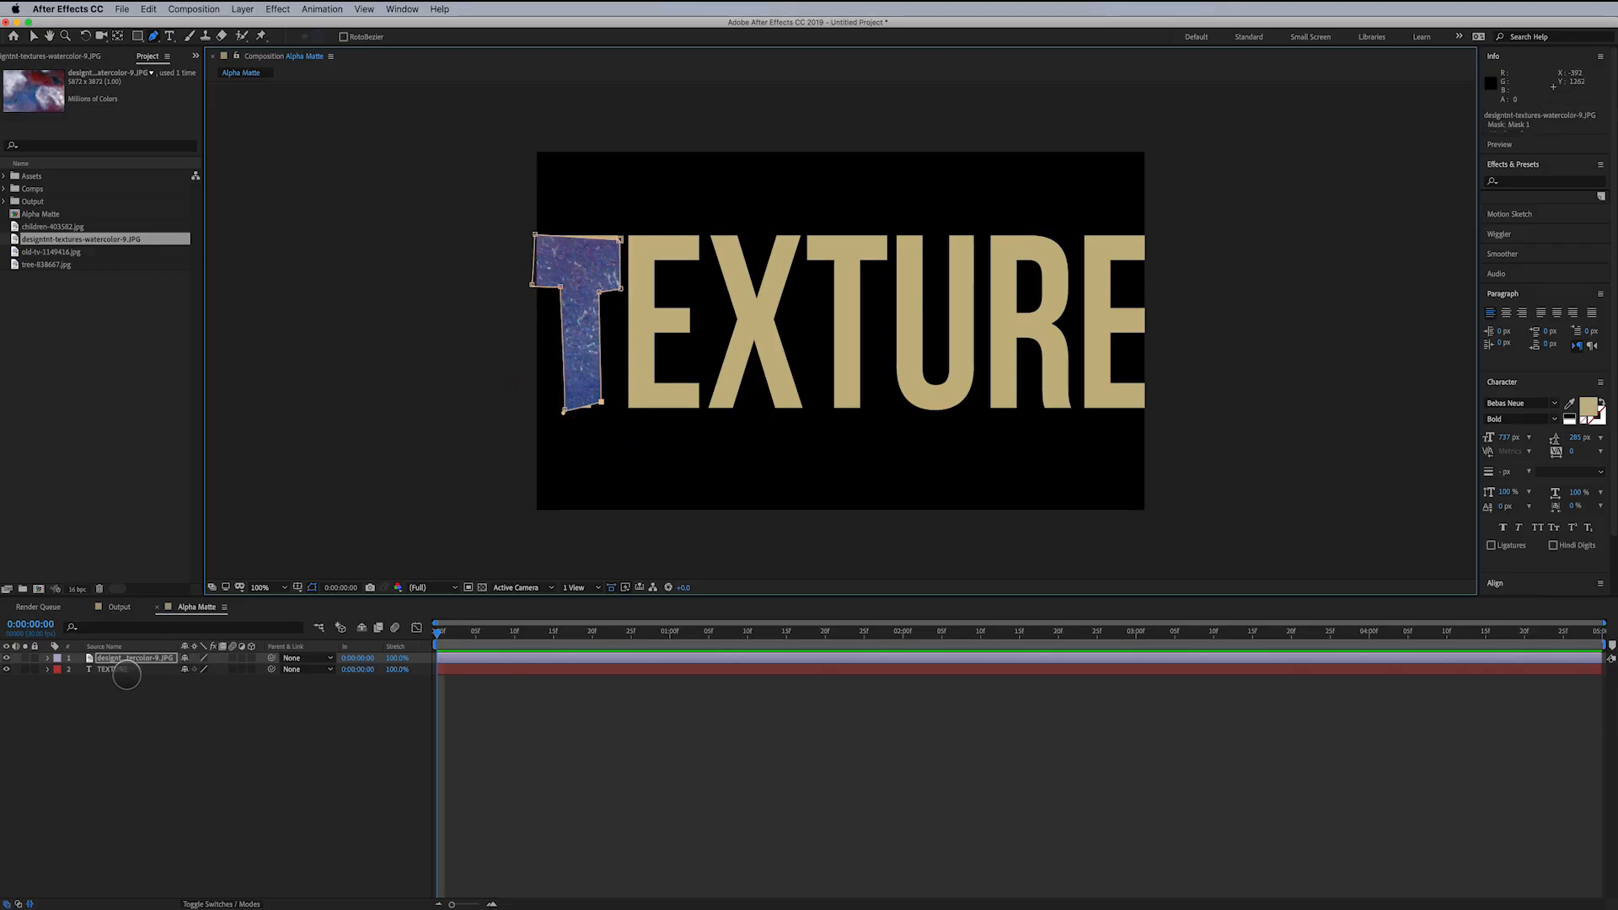
- Delete the T-shaped mask from the watercolor layer and move that layer back beneath the TEXTURE text
left_click(123, 657)
key("m")
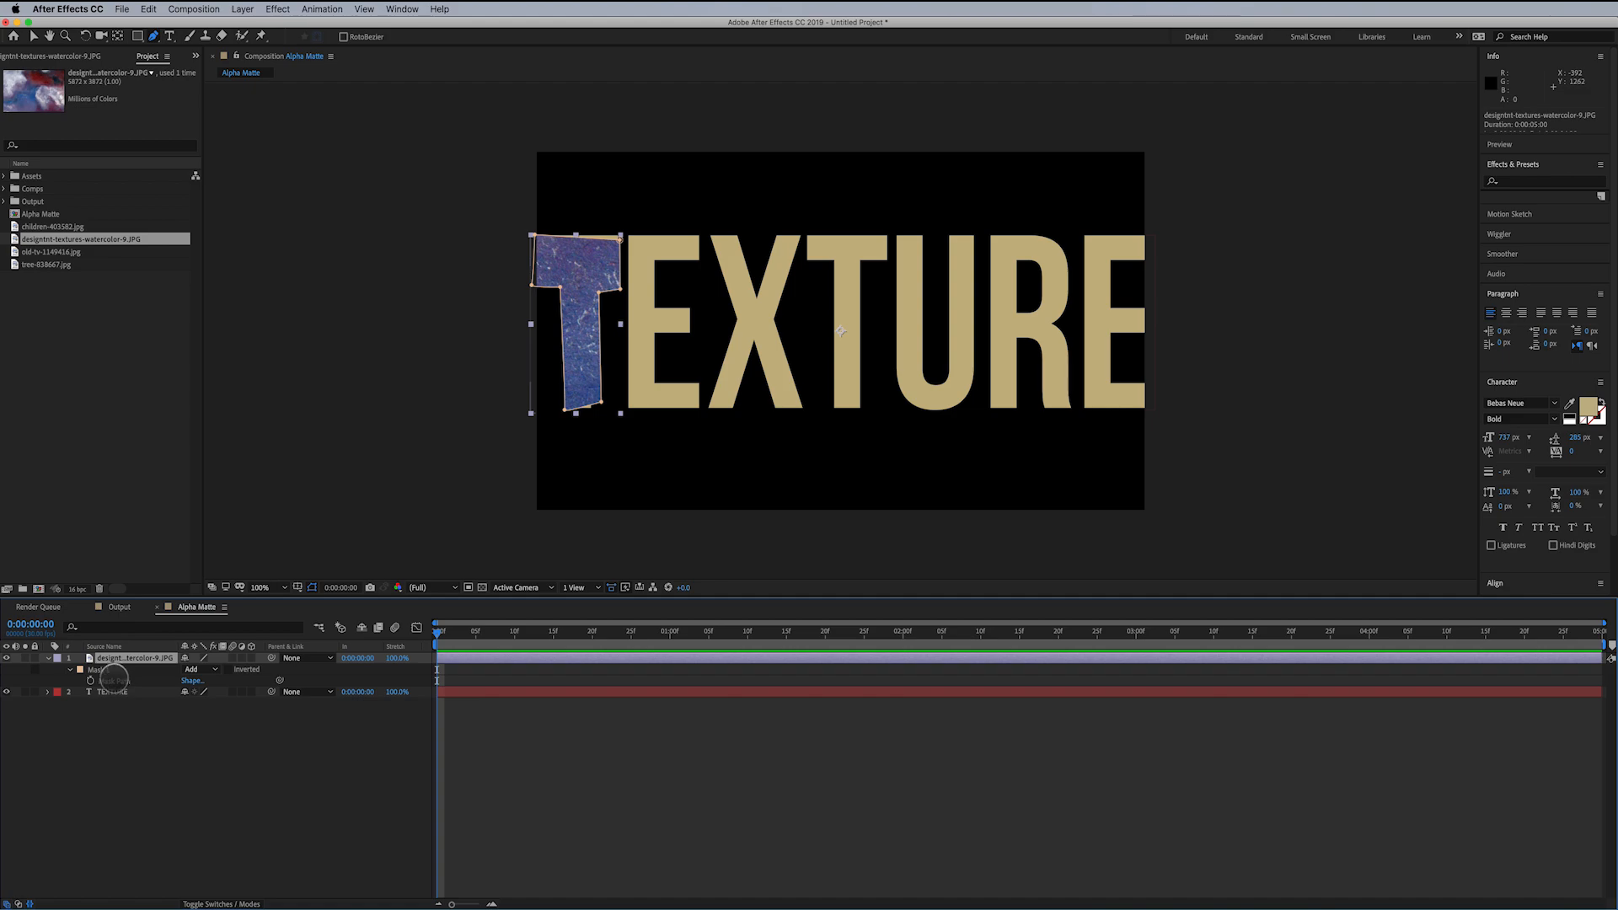
left_click(114, 678)
key("Delete")
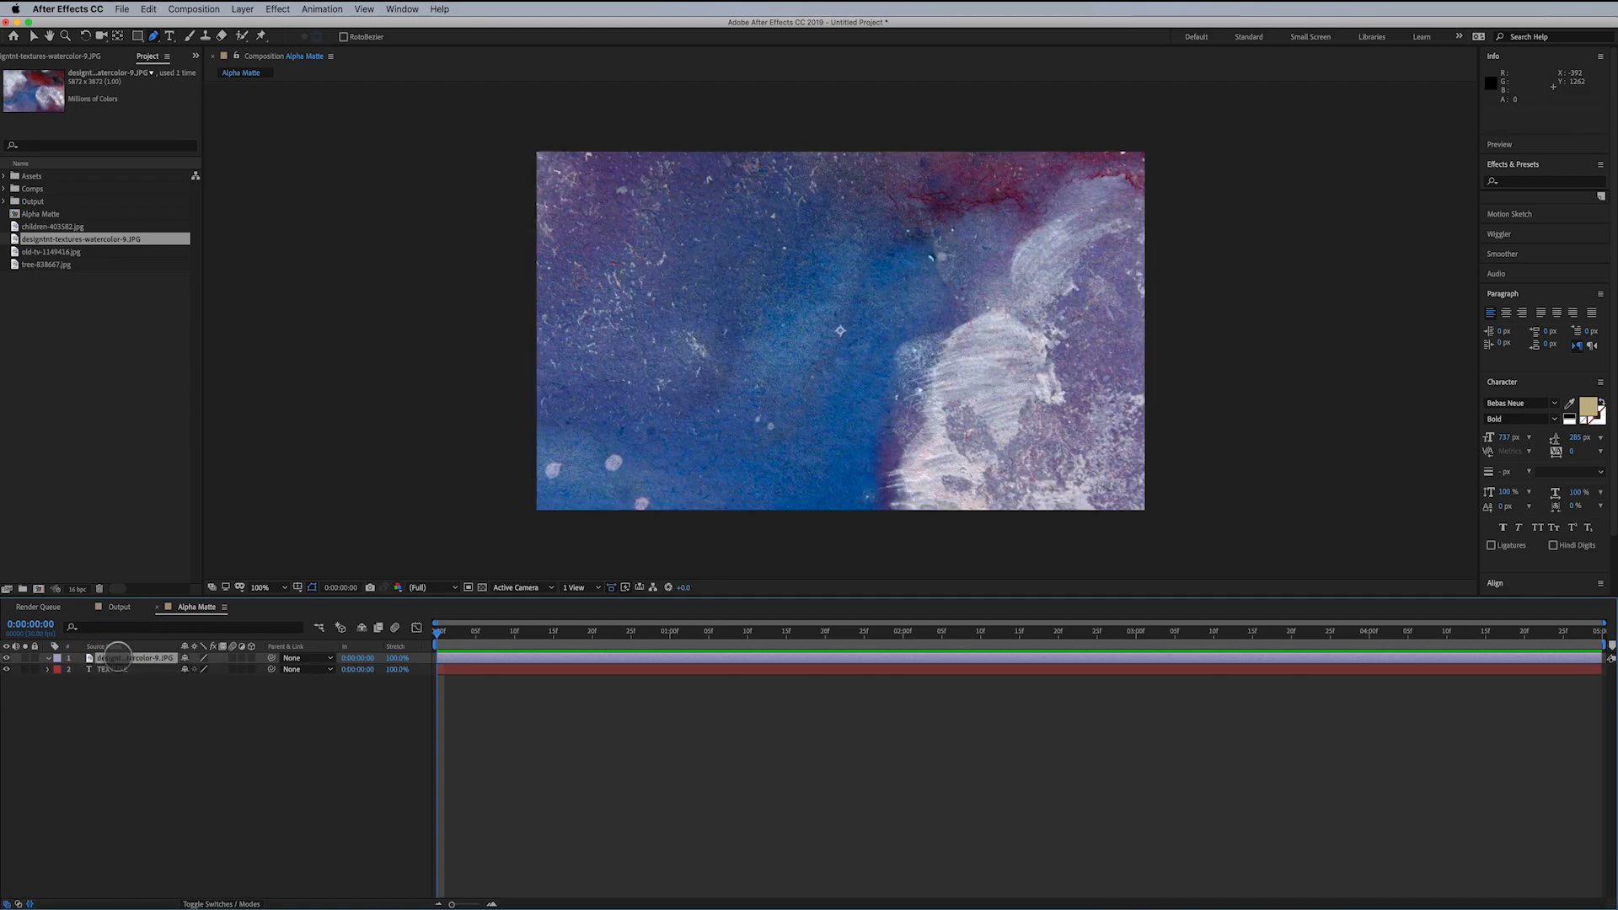
left_click_drag(115, 657, 120, 673)
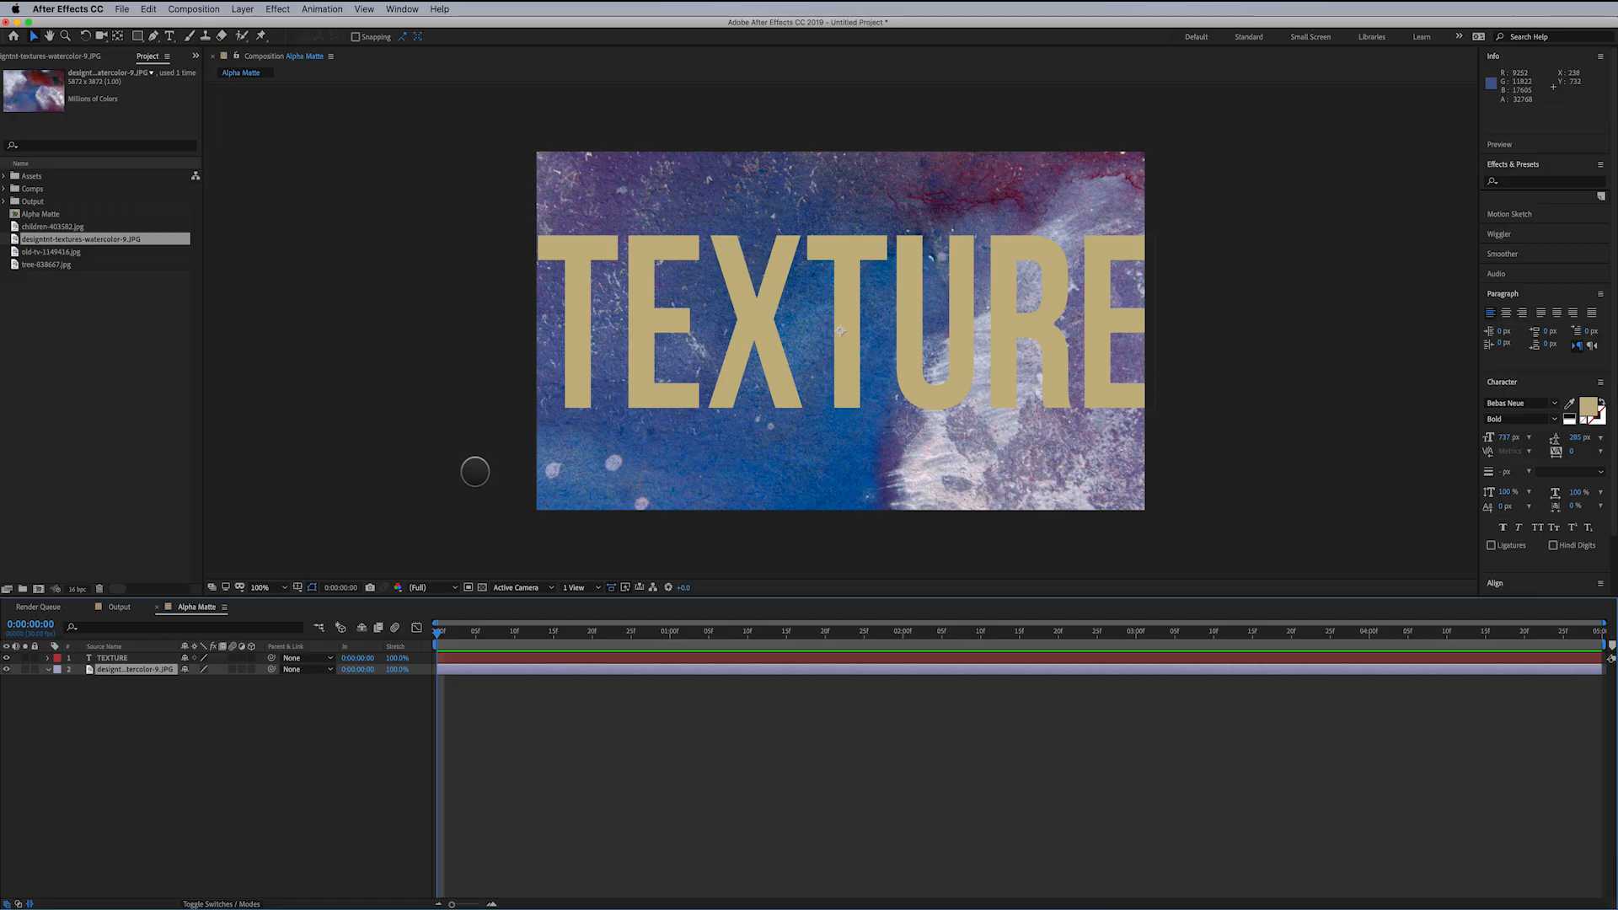
- Solo the TEXTURE layer to inspect its transparent areas against the transparency grid, then restore the normal view
left_click(25, 657)
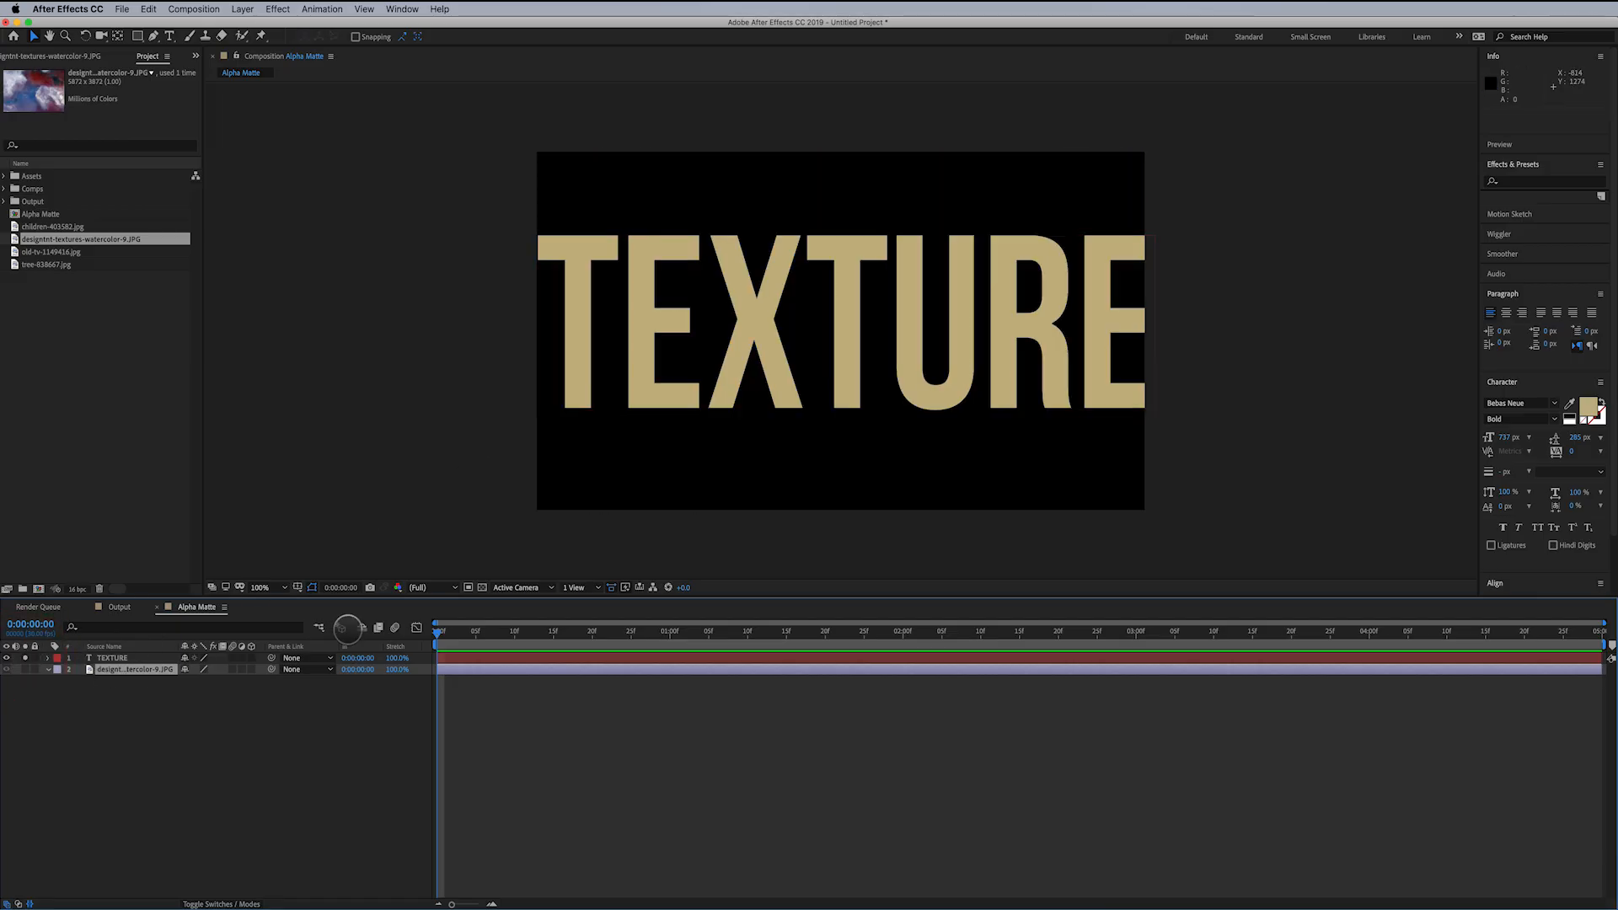
left_click(482, 587)
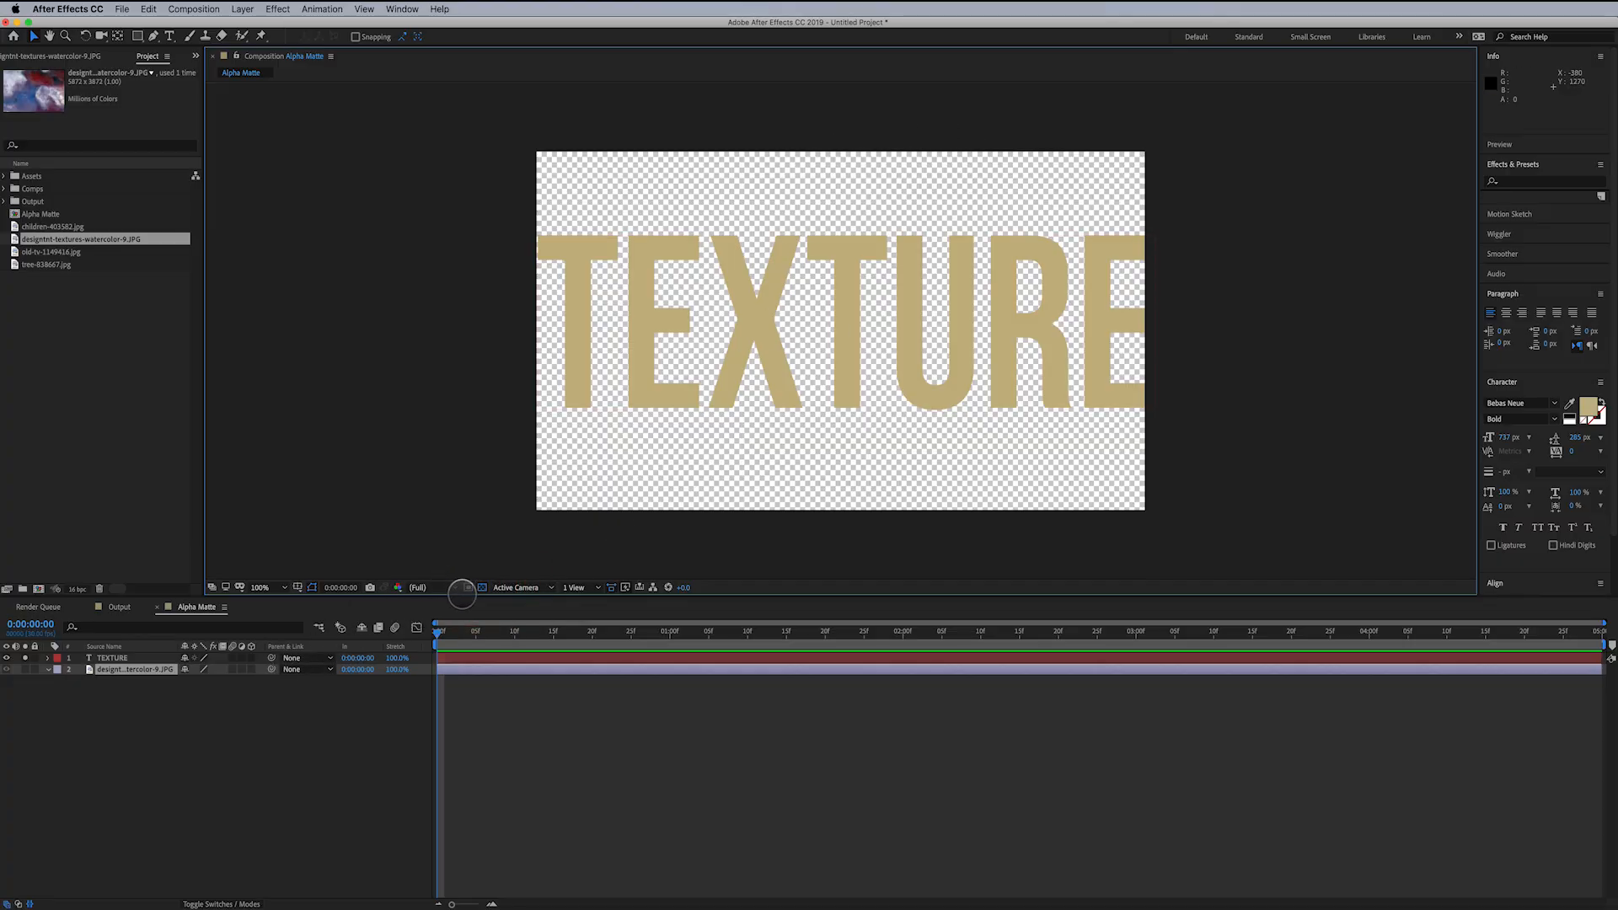
left_click(481, 587)
left_click(25, 657)
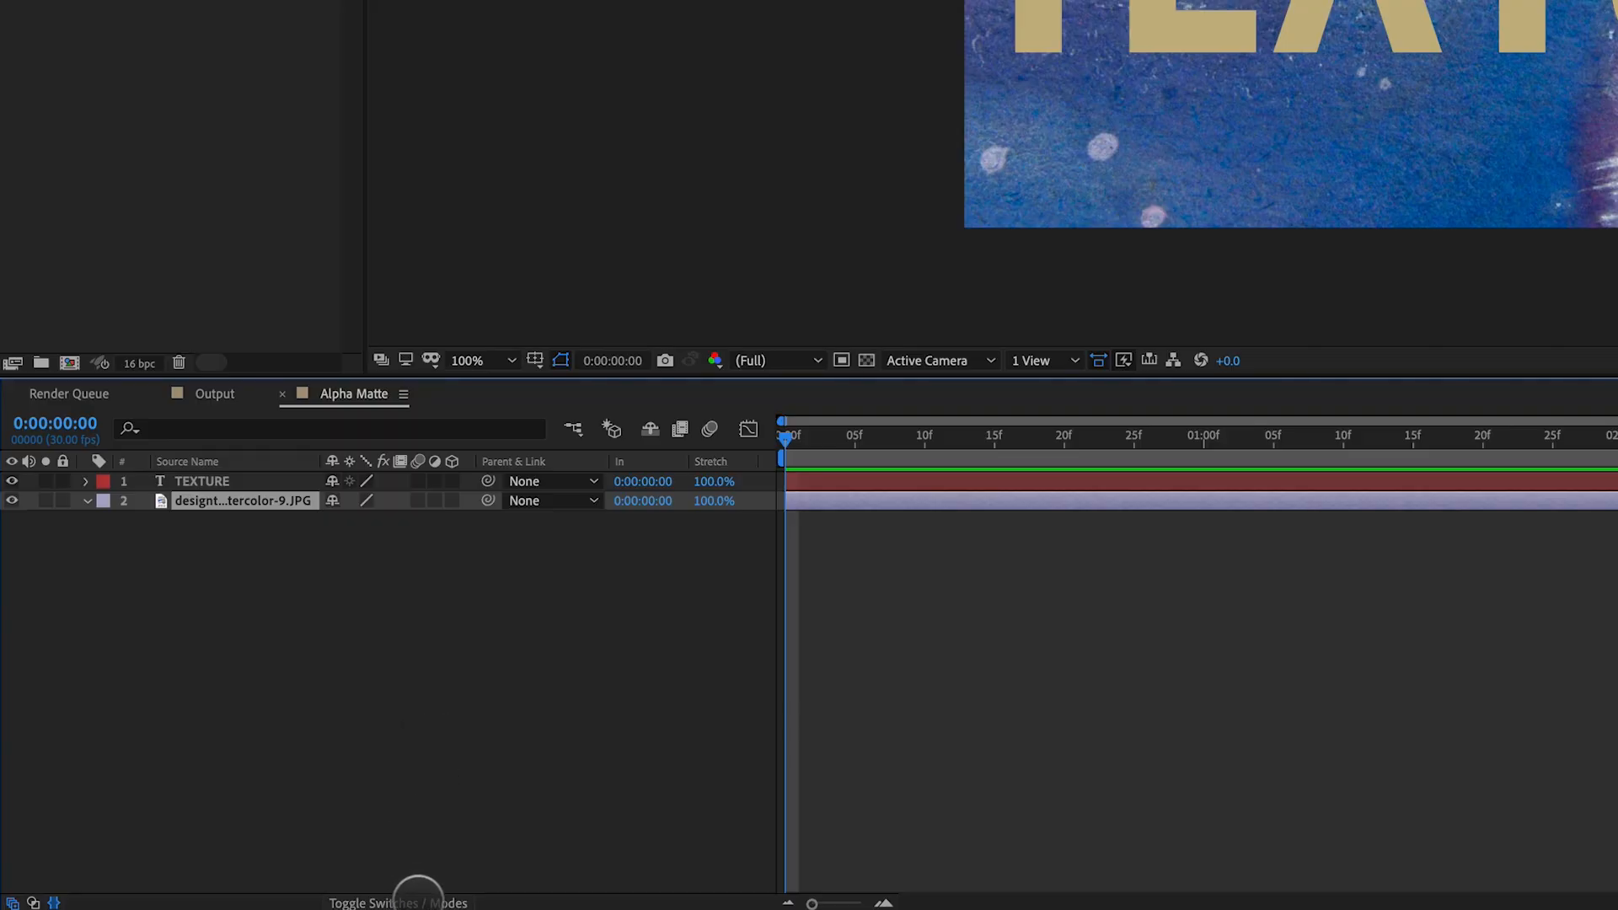
- Set the watercolor layer's track matte to Alpha Matte "TEXTURE" and check the result briefly against the transparency grid
left_click(418, 898)
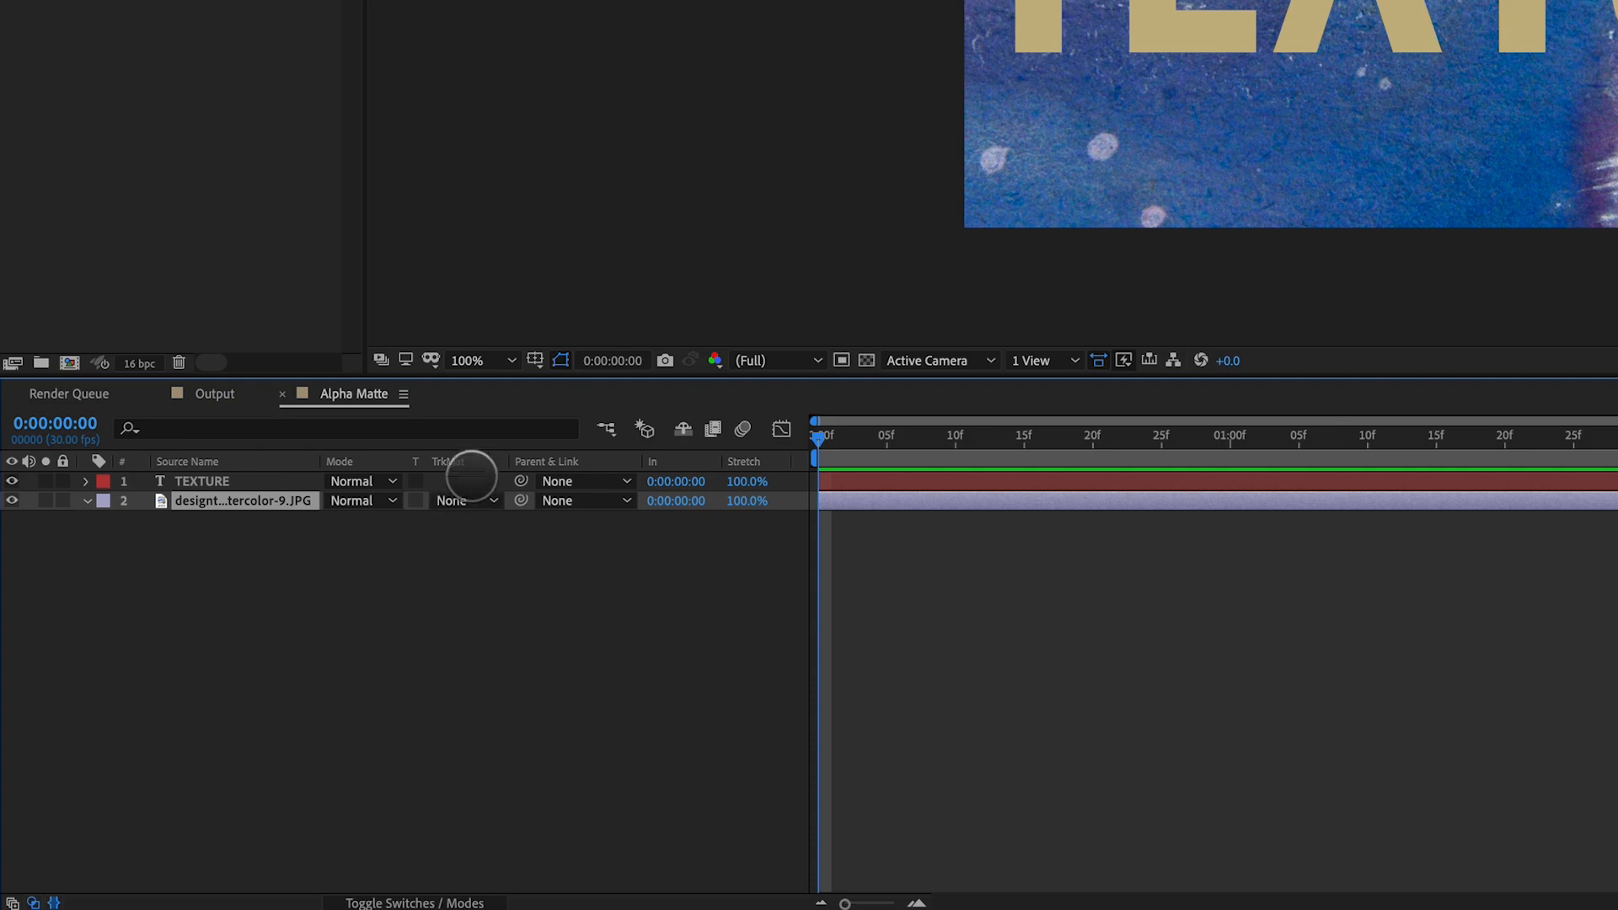
left_click(481, 500)
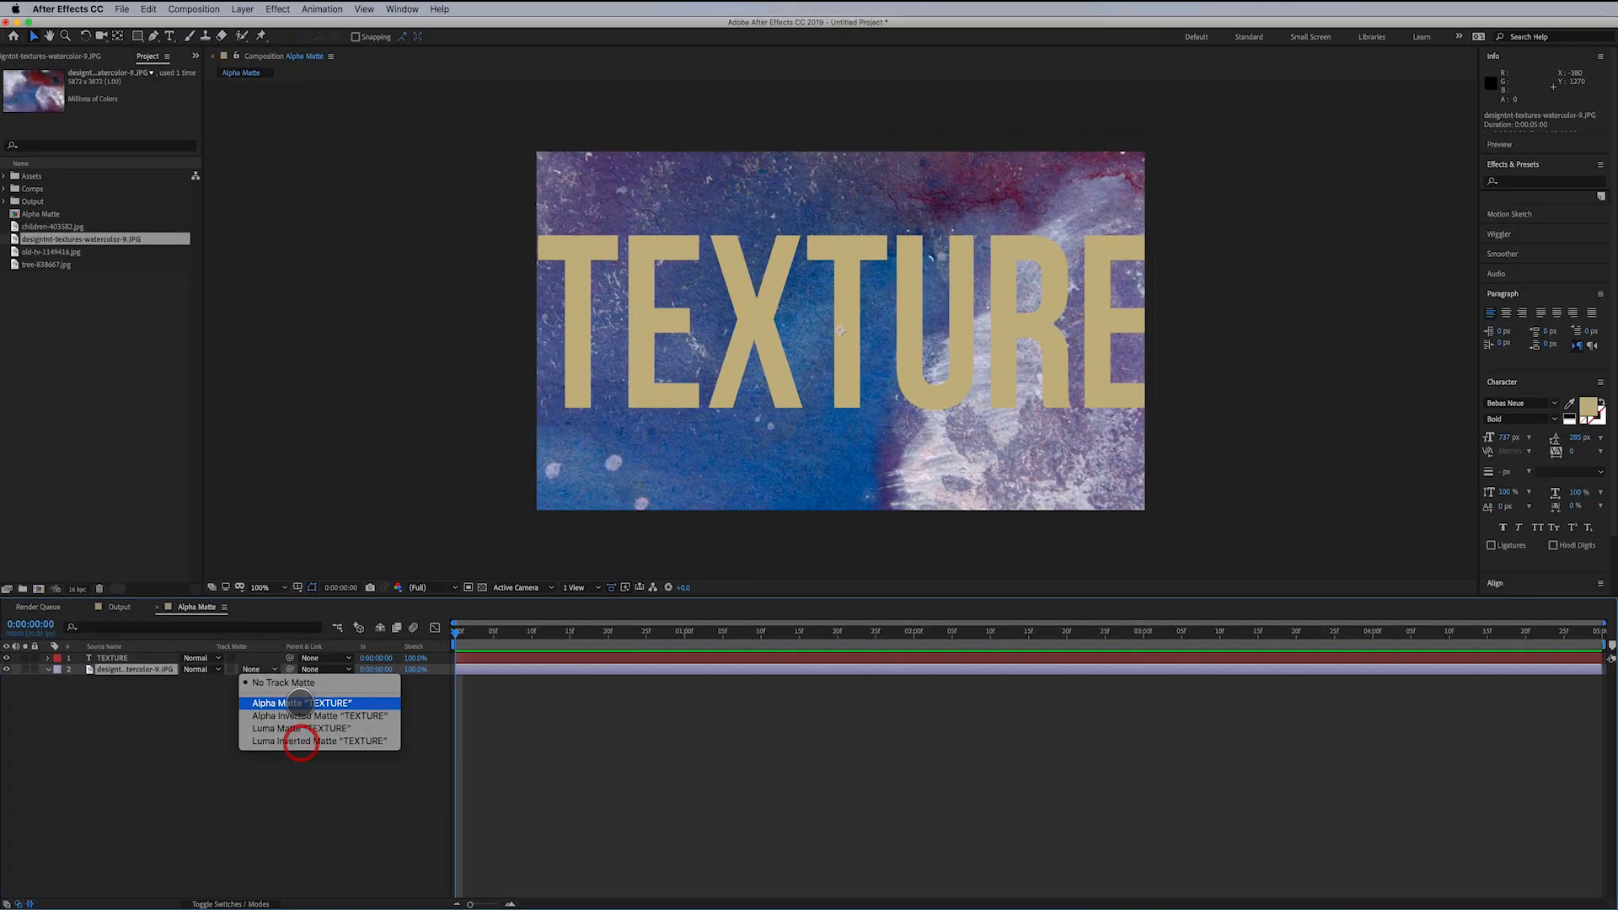
left_click(539, 558)
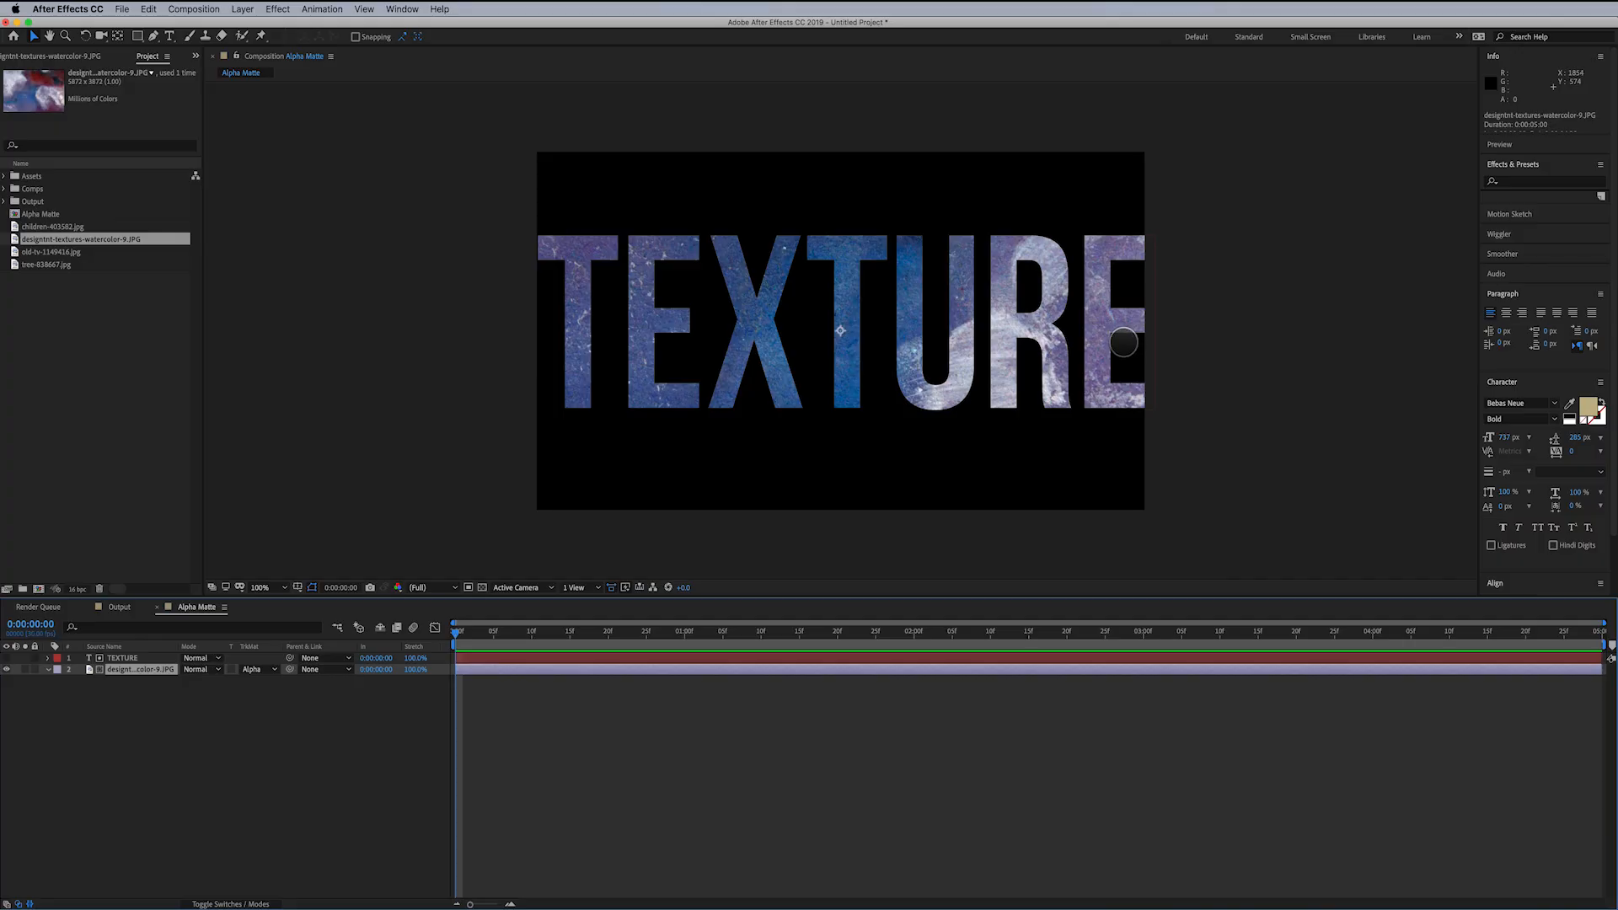
left_click(482, 587)
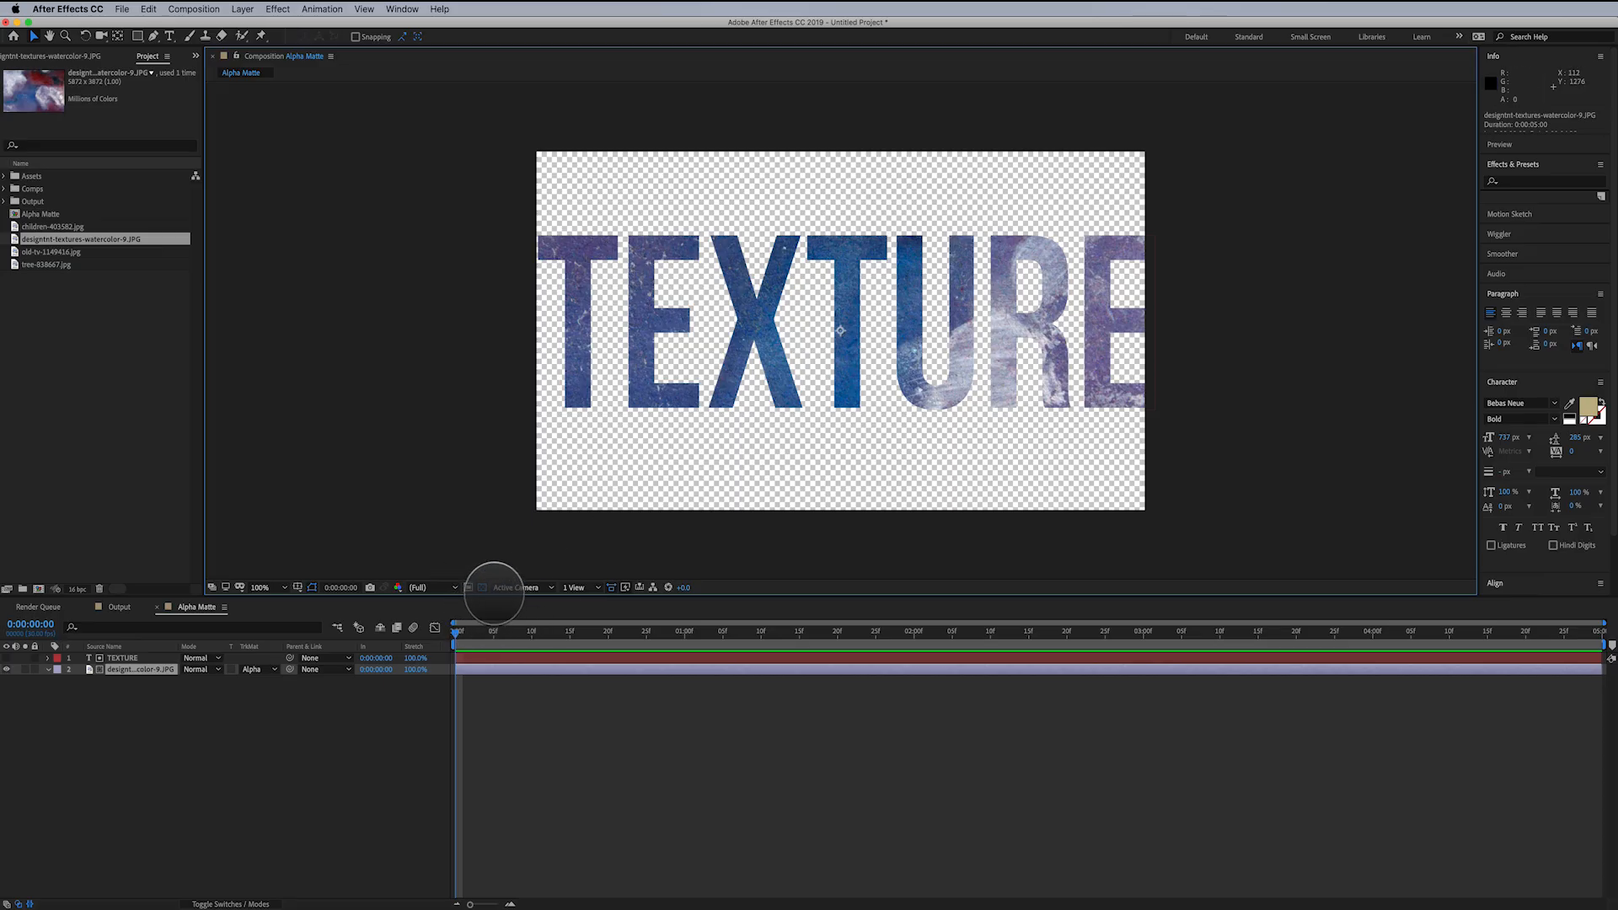
left_click(482, 587)
- Change the watercolor layer's track matte to Alpha Inverted Matte "TEXTURE" and turn on the transparency grid
left_click(257, 669)
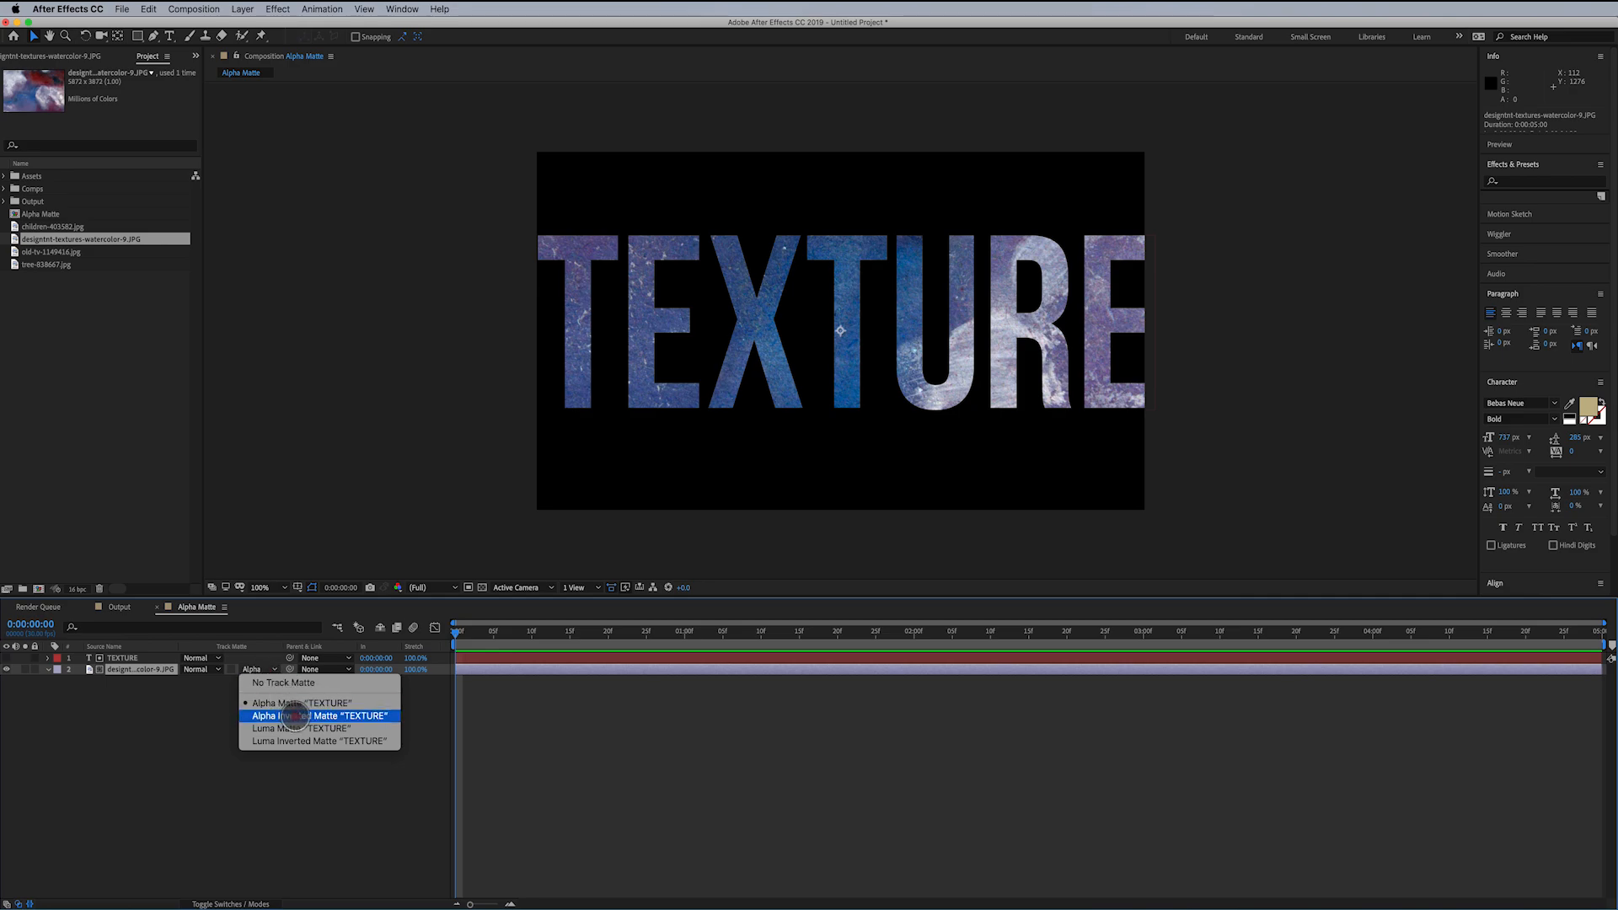
left_click(282, 715)
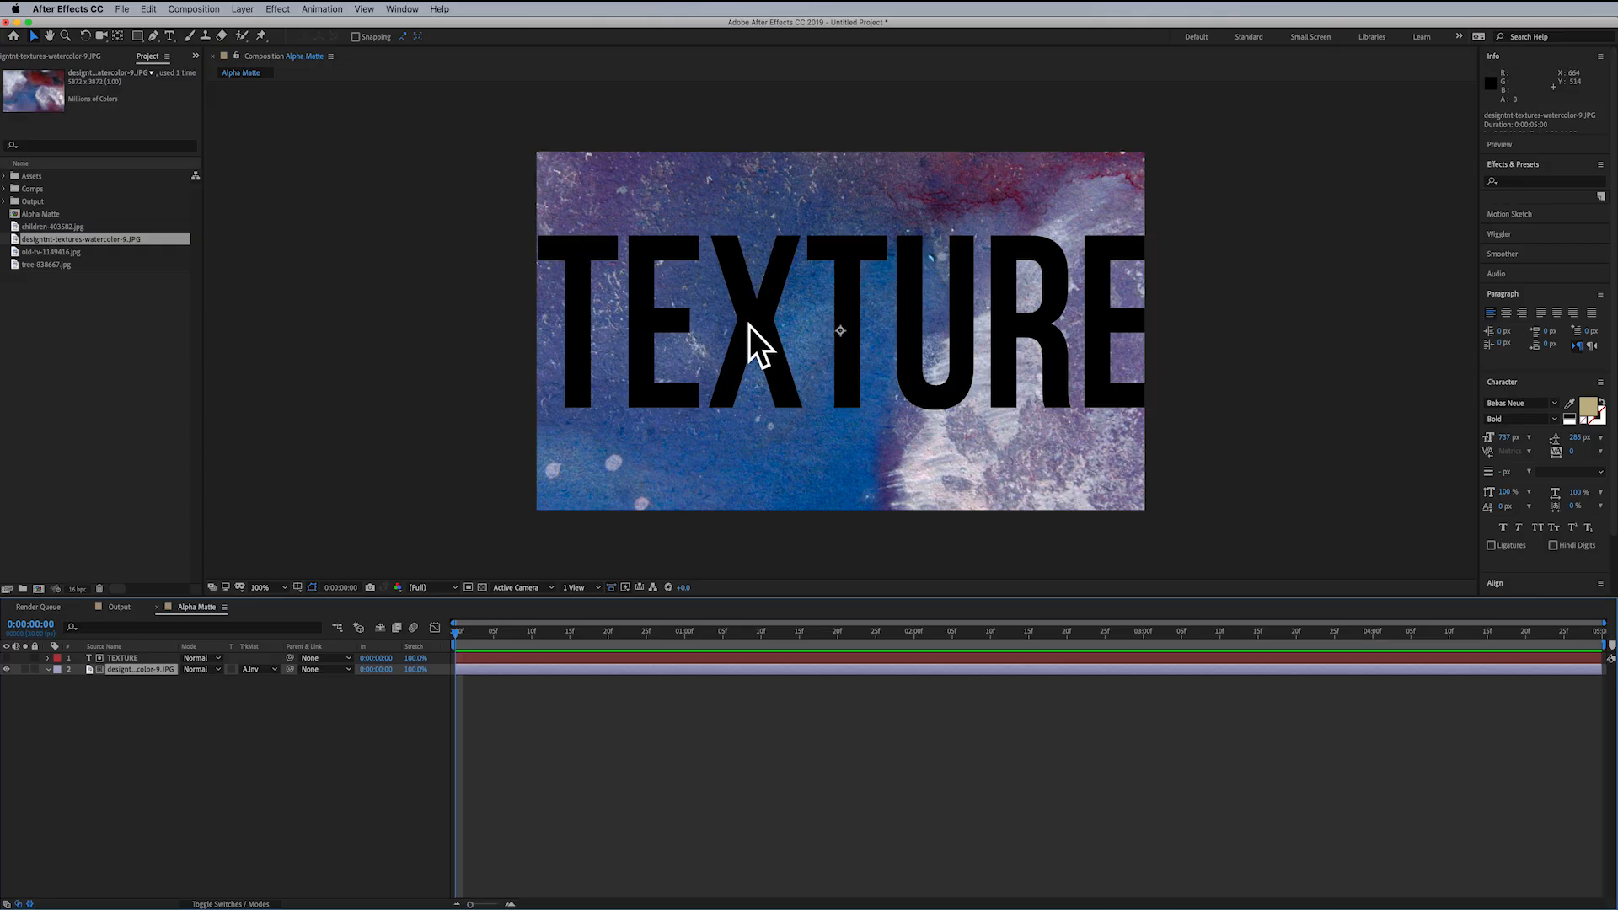
left_click(482, 588)
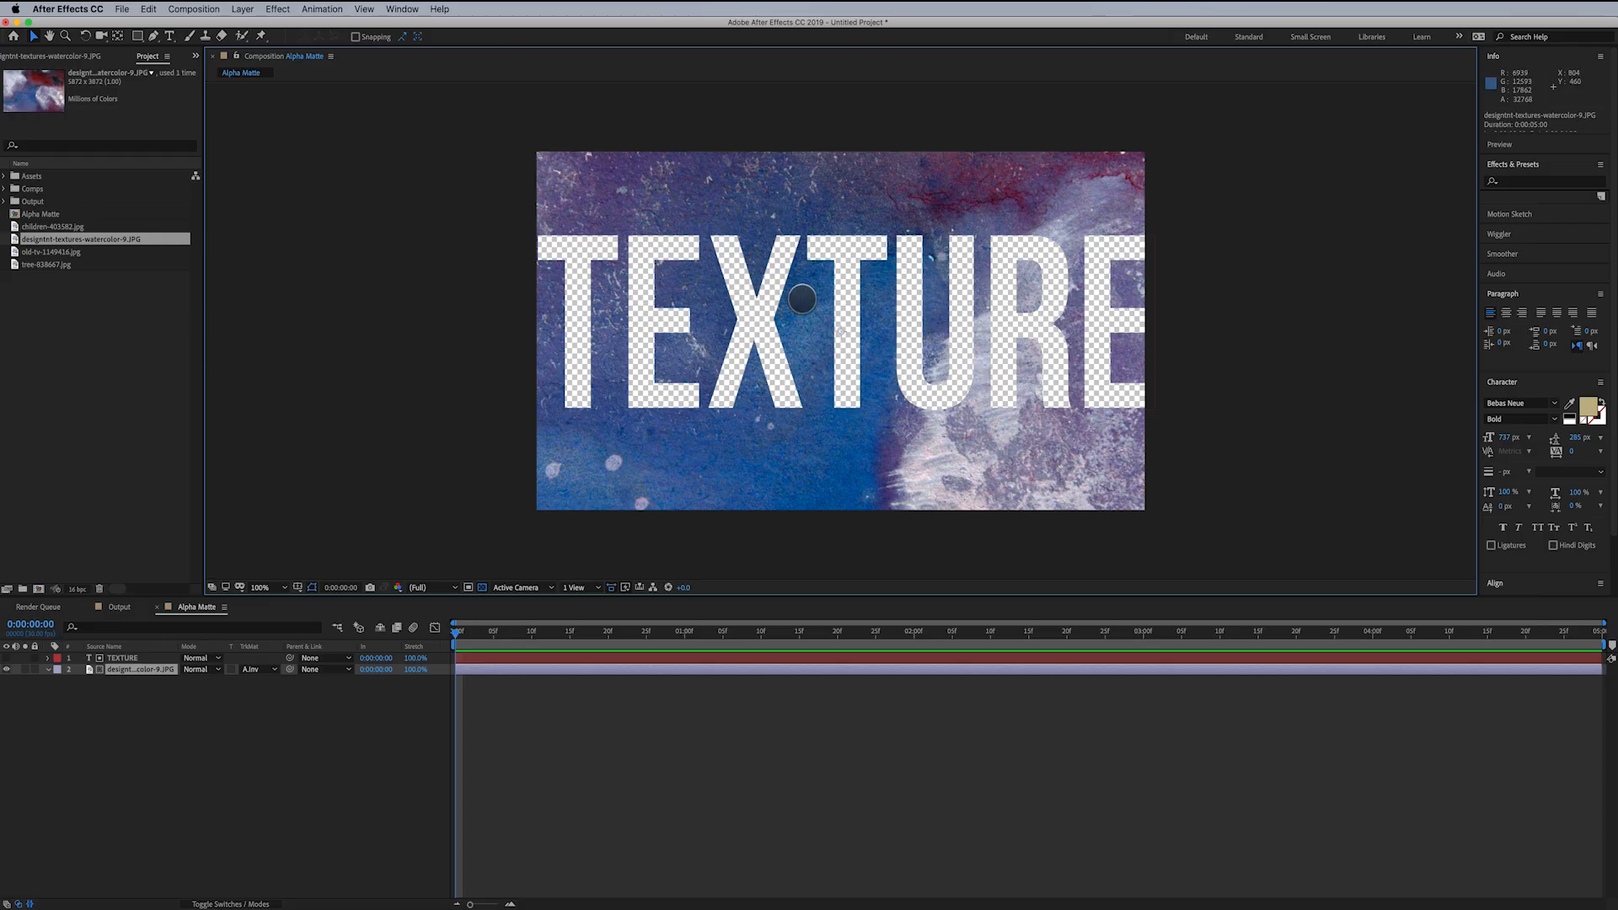
- Preview children-403582.jpg at 49% scale beneath the watercolor layer, showing through the cut-out letters, and delete it again
left_click_drag(35, 227, 153, 684)
key("s")
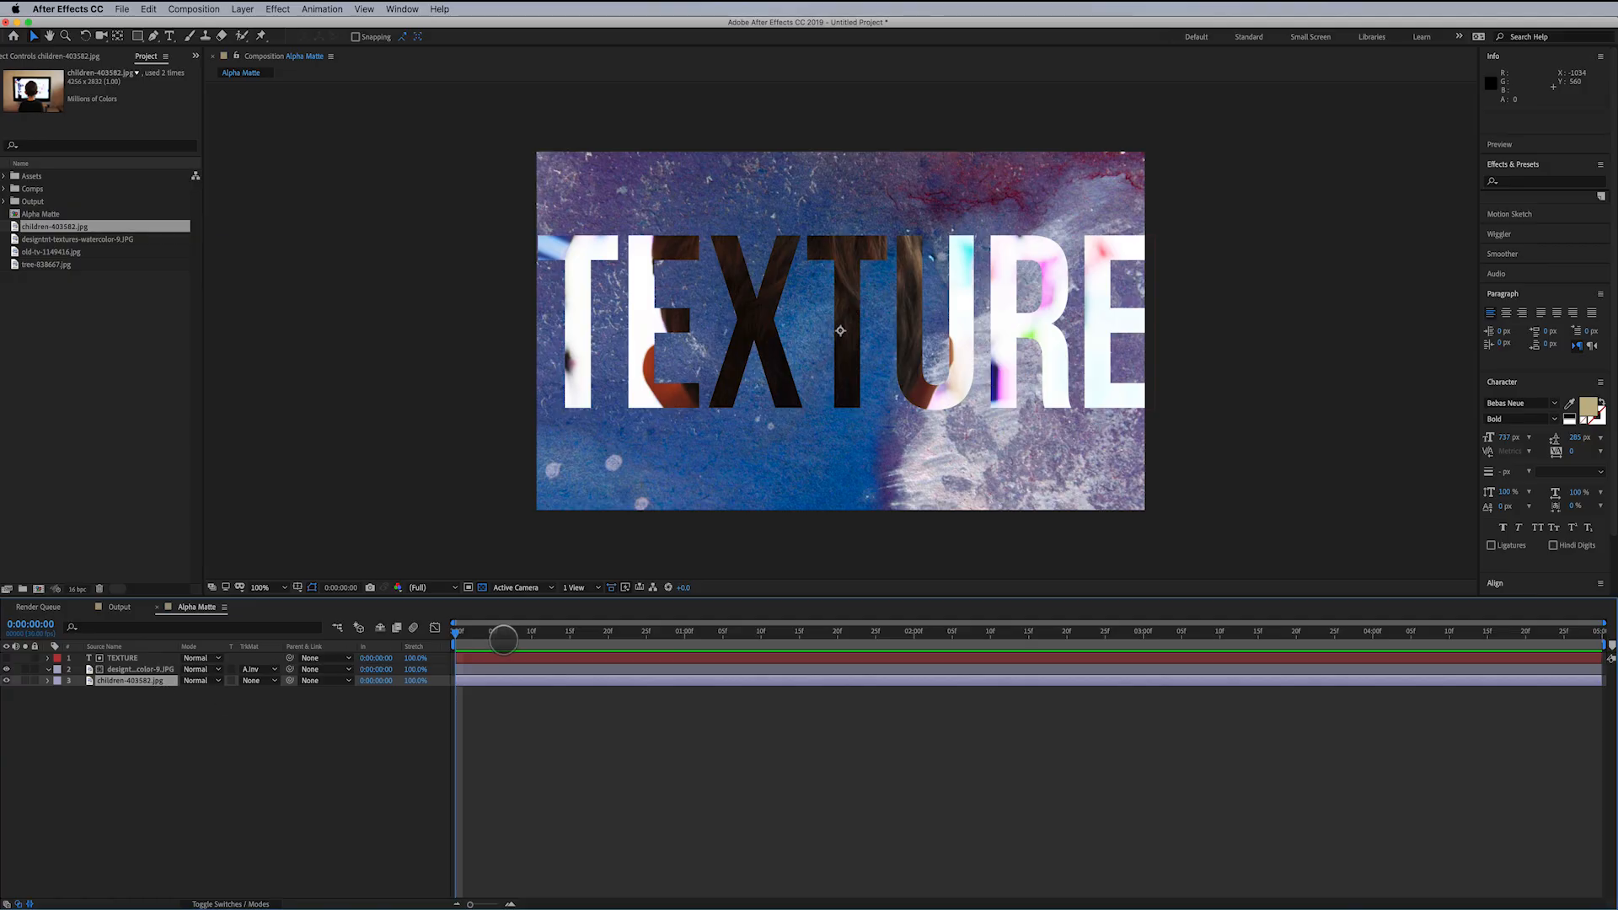
left_click_drag(211, 692, 203, 695)
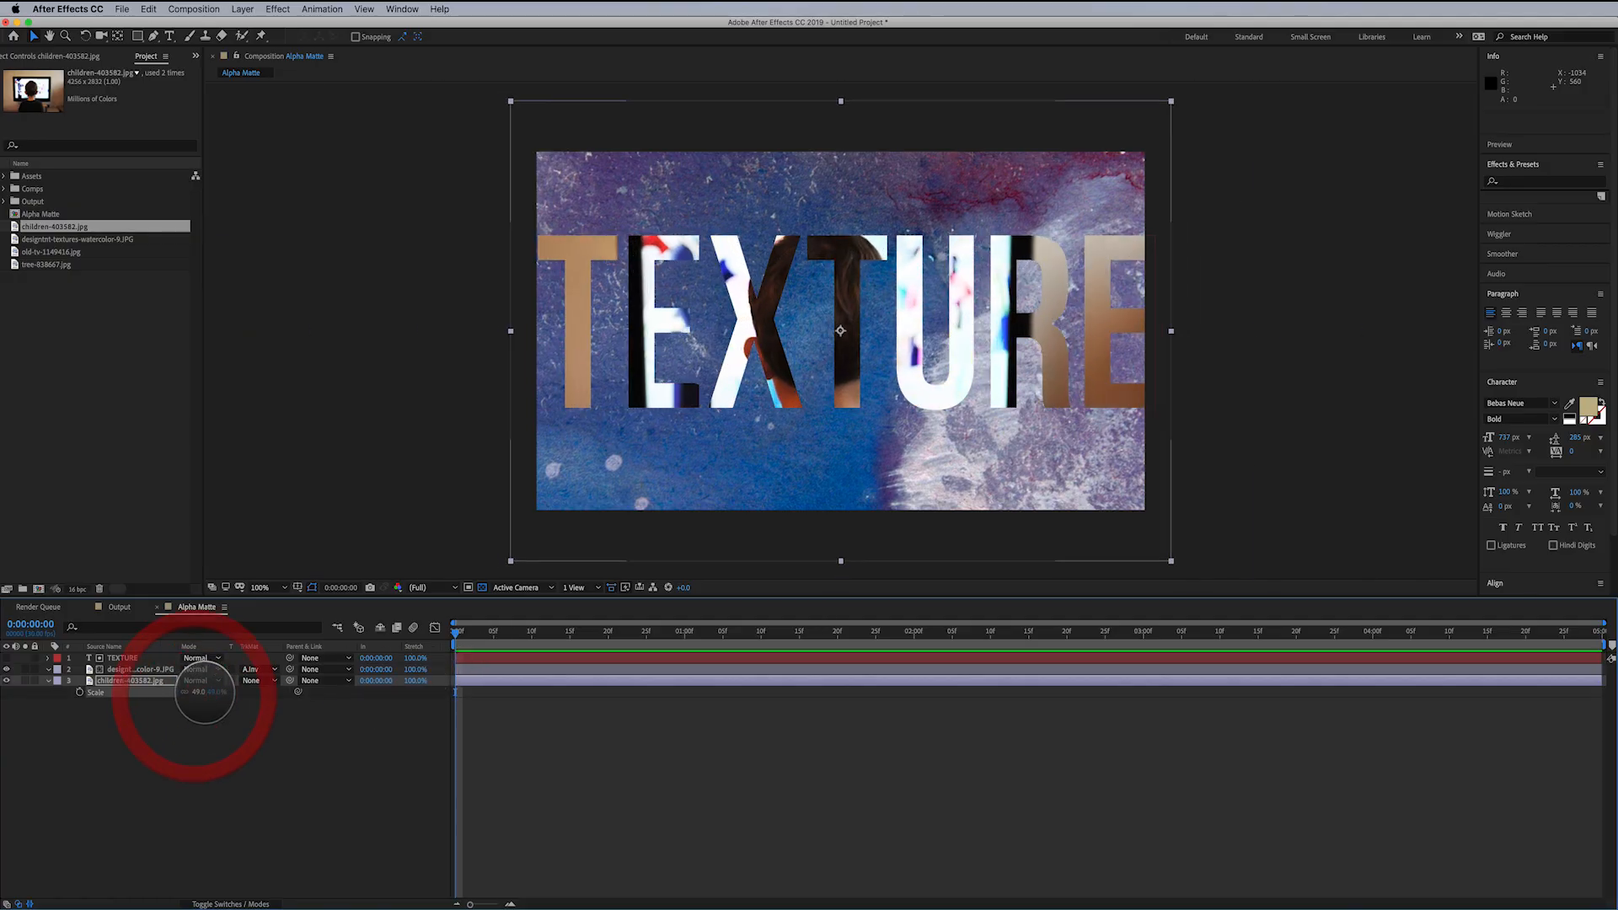
key("Delete")
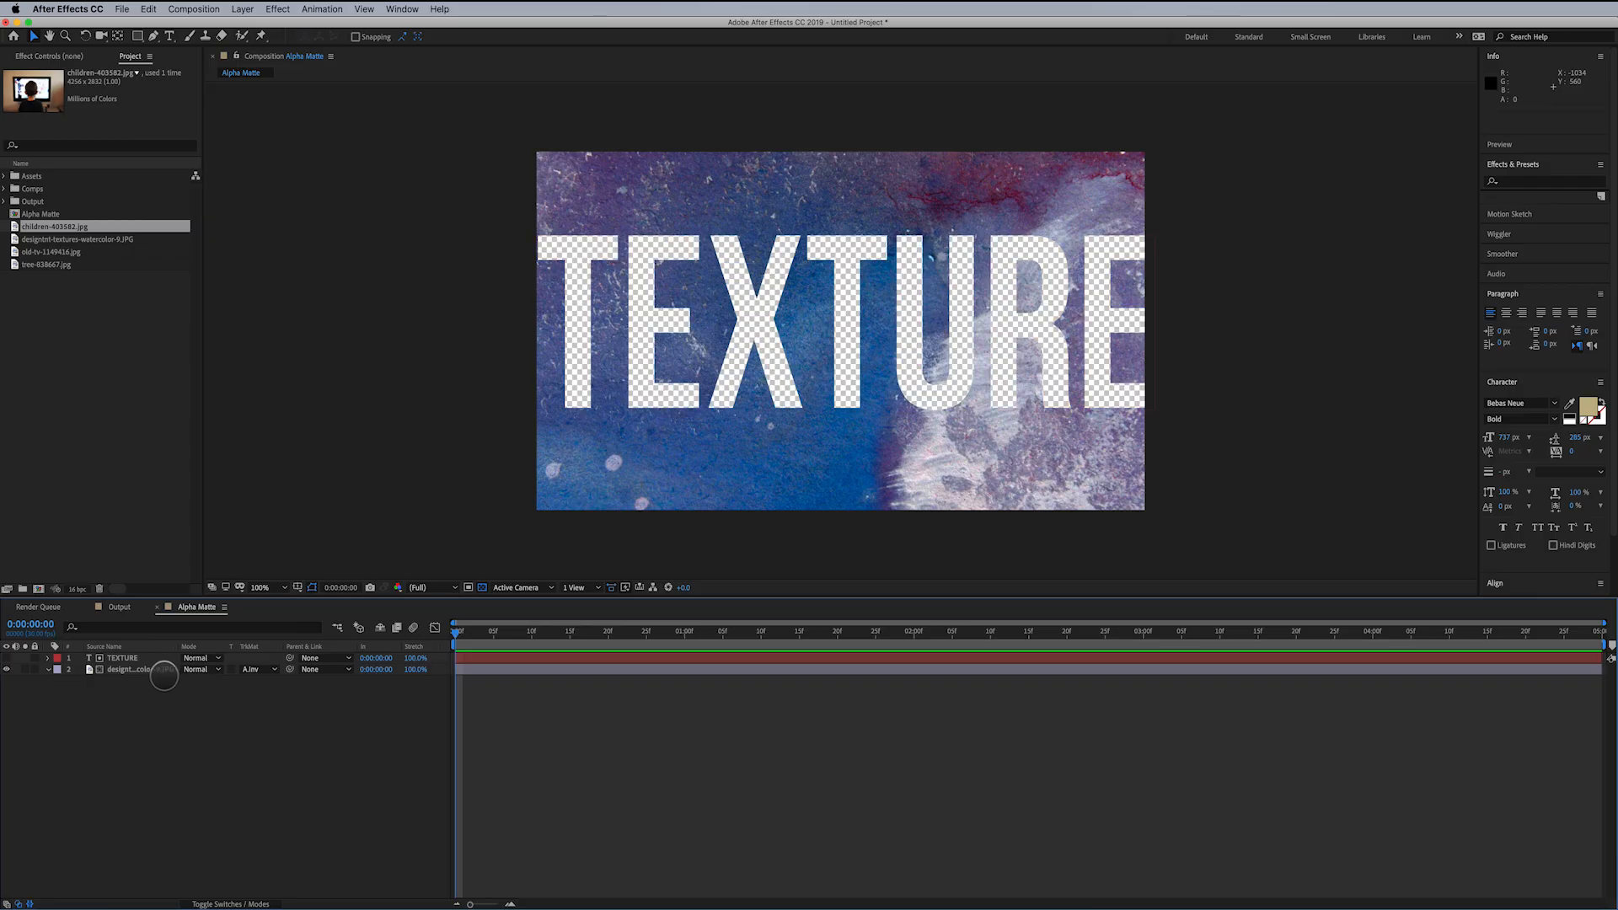
- Try Luma Matte "TEXTURE" and Luma Inverted Matte "TEXTURE" in turn as the watercolor layer's track matte
left_click(152, 670)
left_click(257, 669)
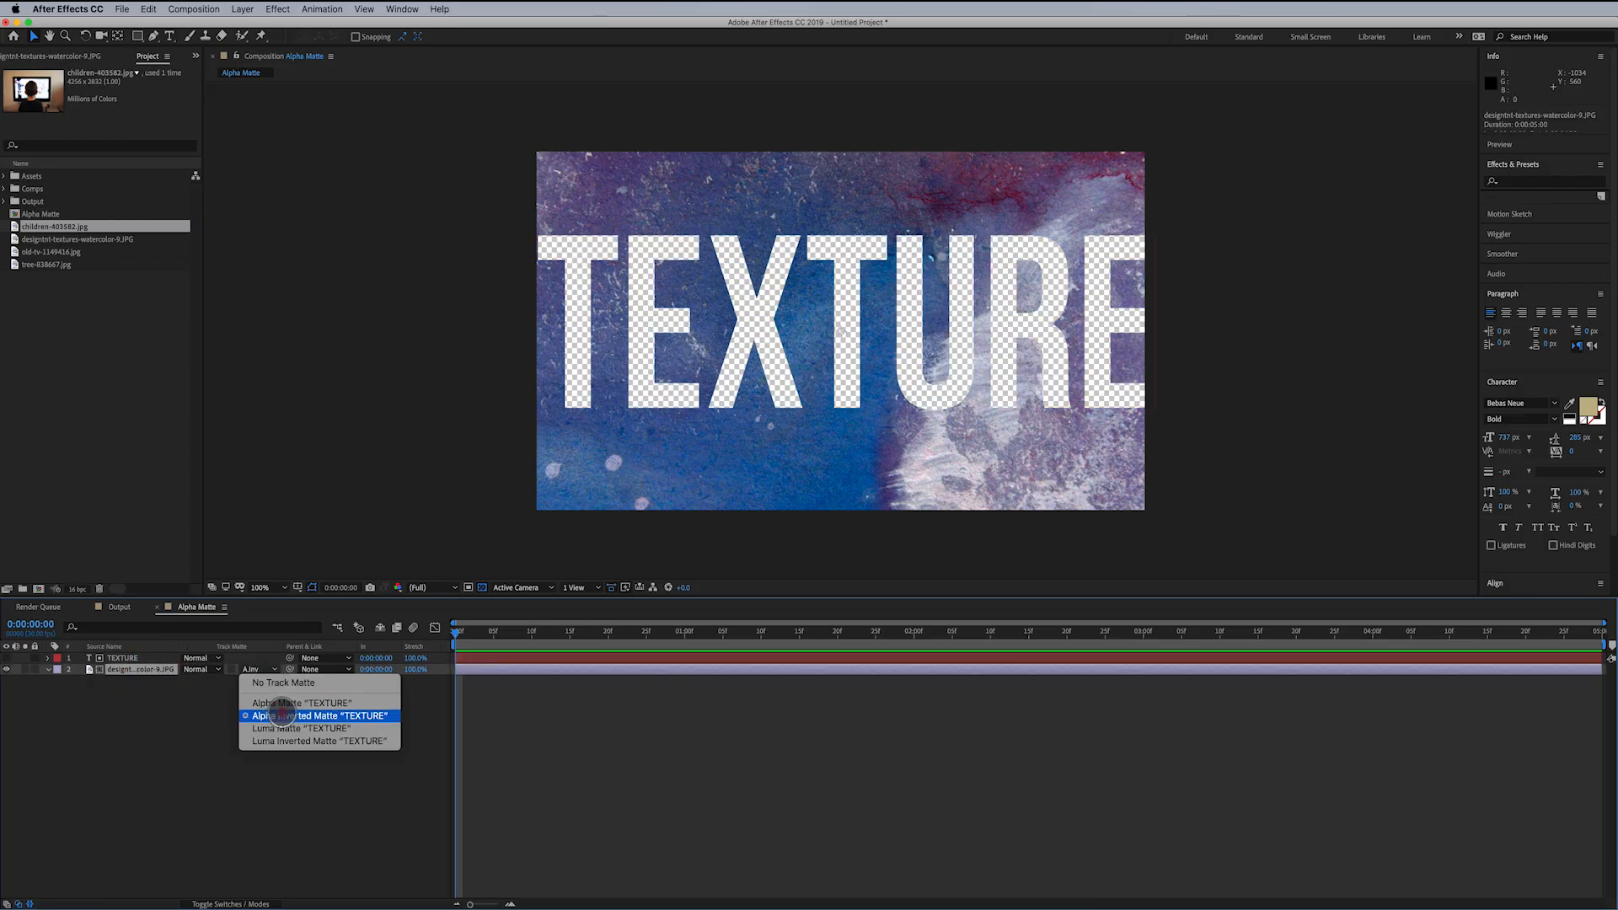
left_click(287, 727)
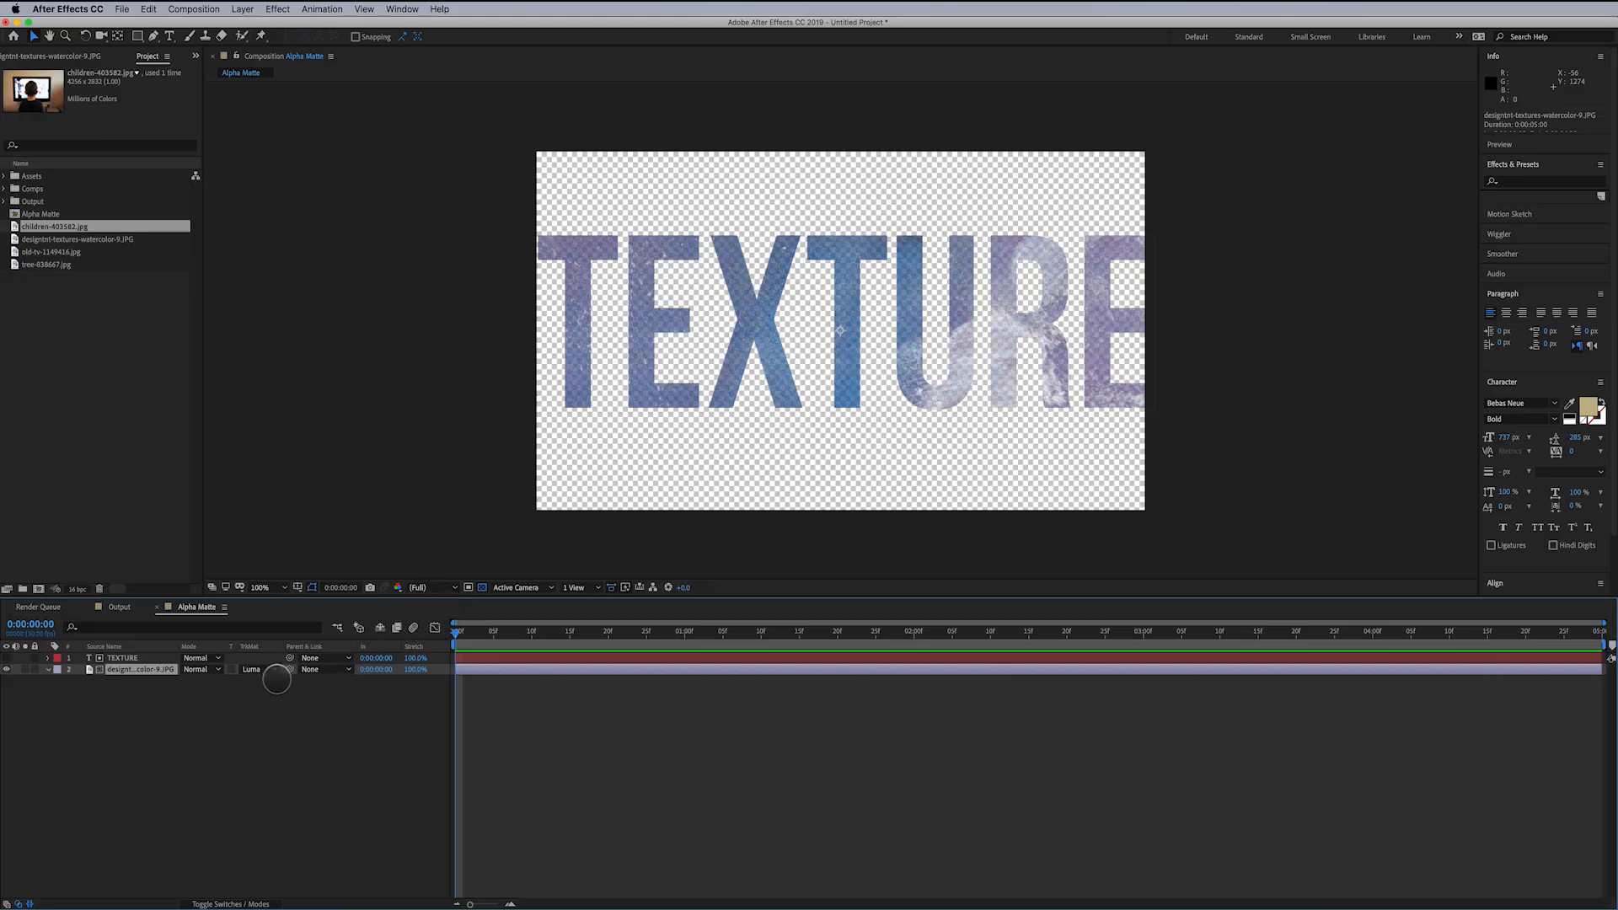
left_click(261, 669)
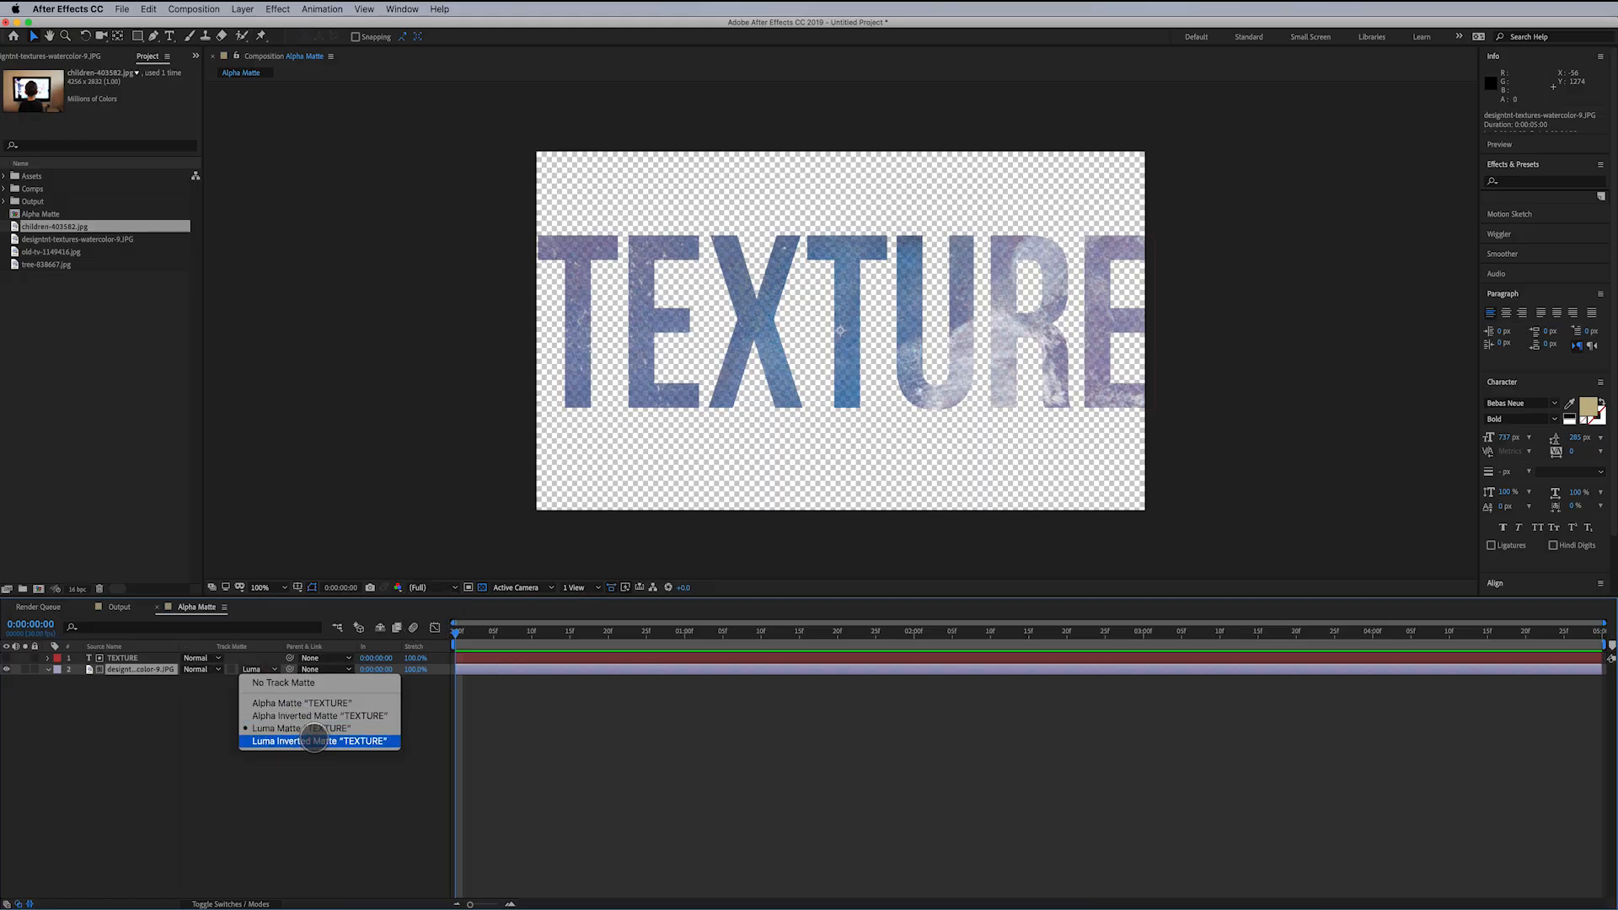
left_click(314, 741)
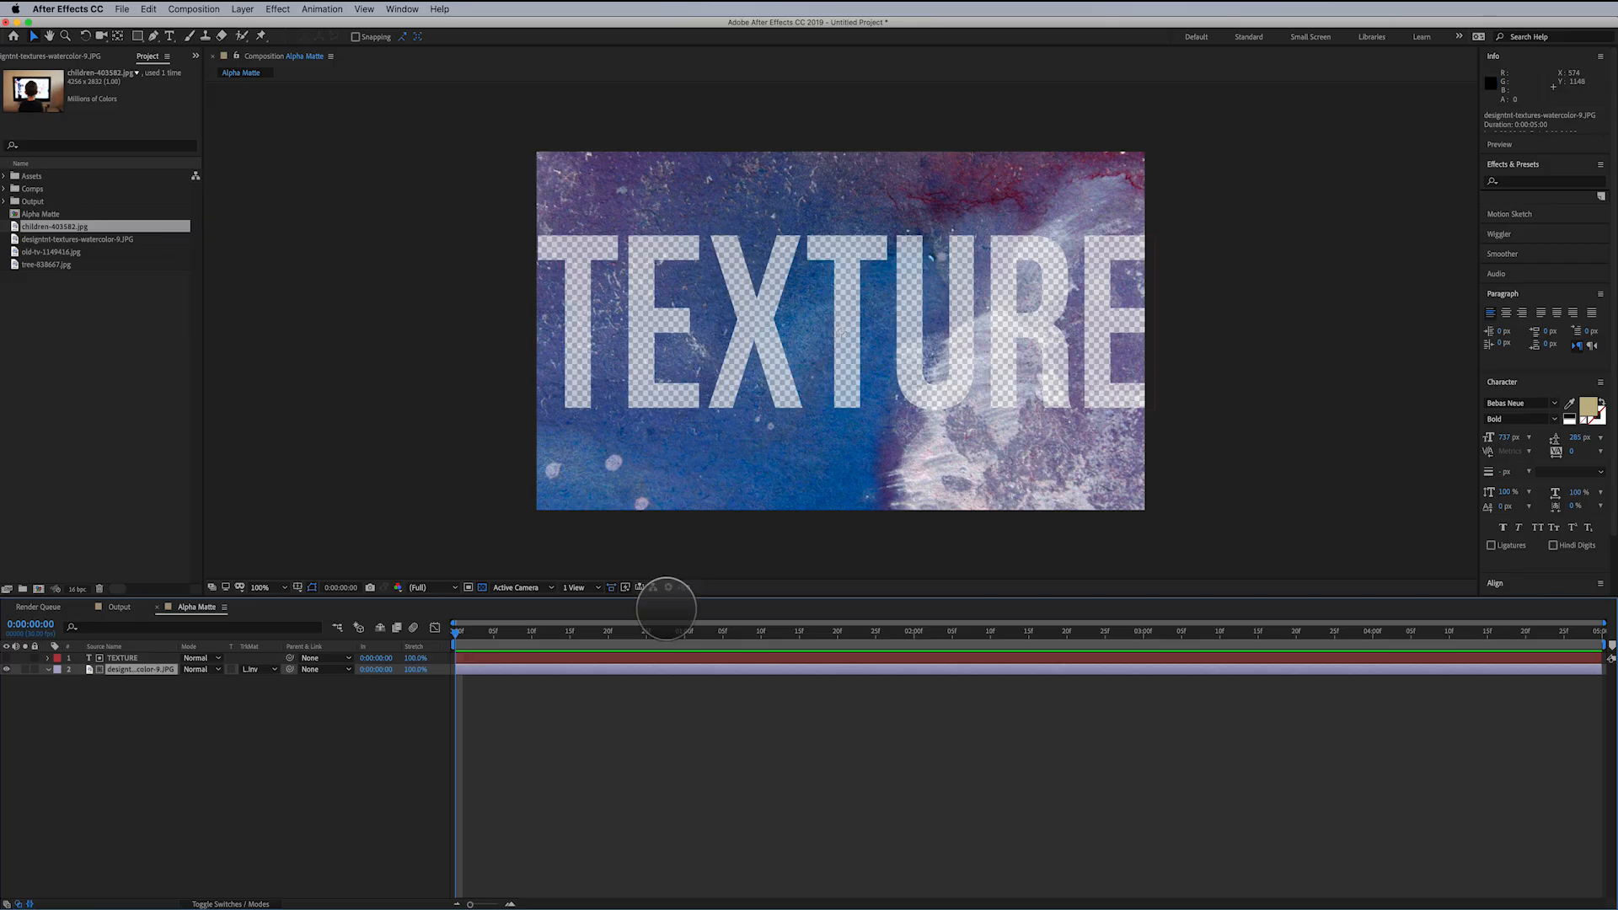
- Return the watercolor layer's track matte to Alpha Matte "TEXTURE"
left_click(263, 669)
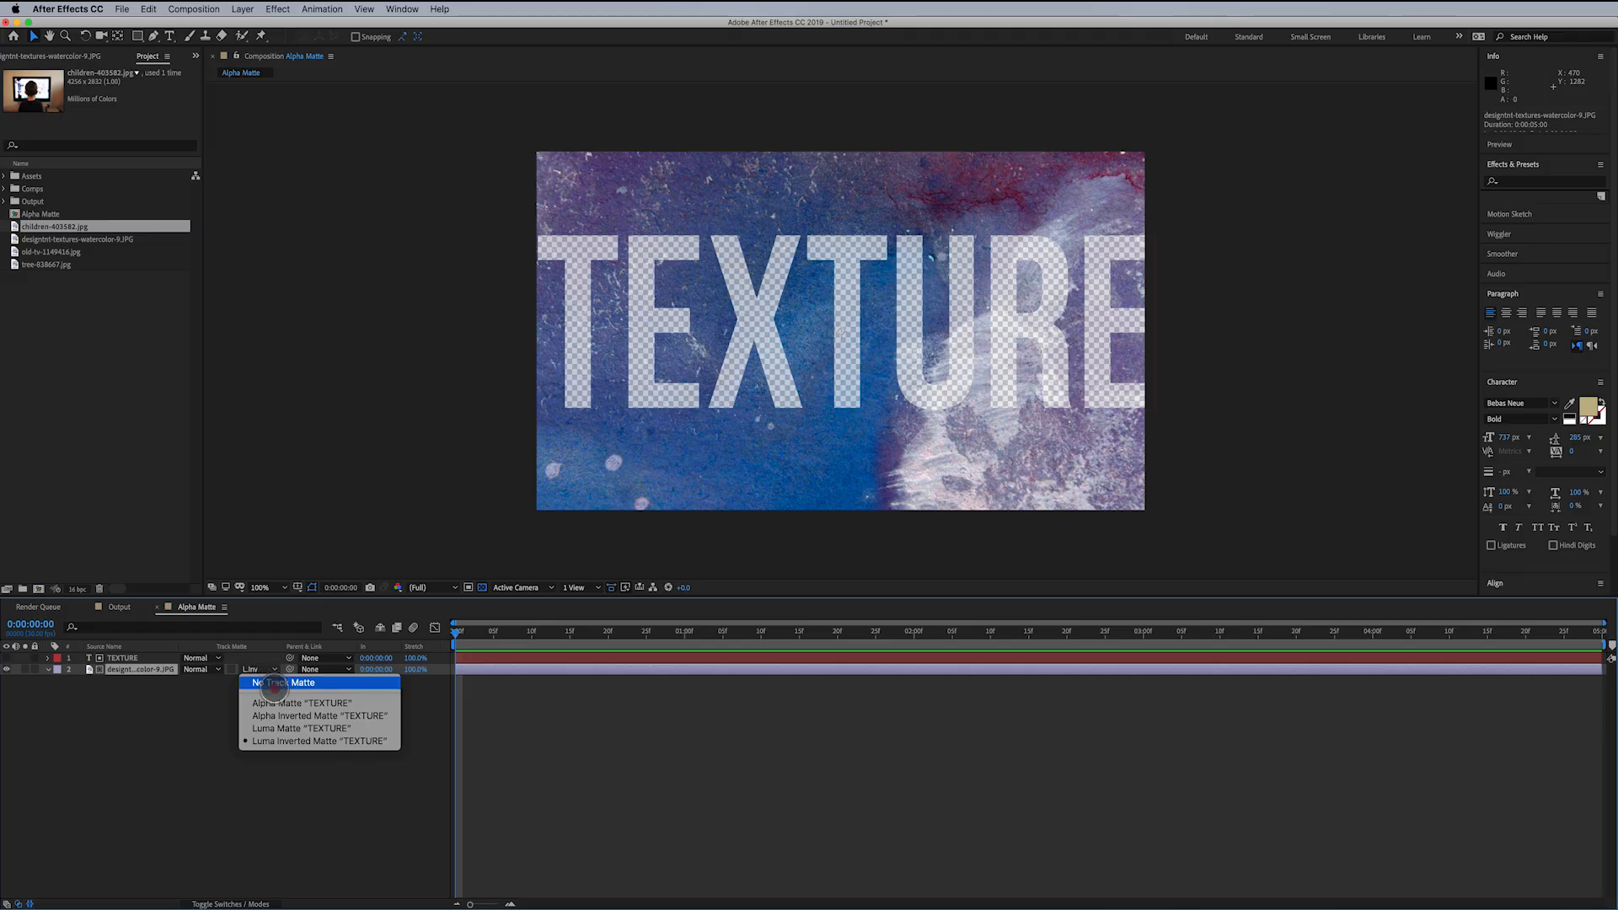
left_click(278, 702)
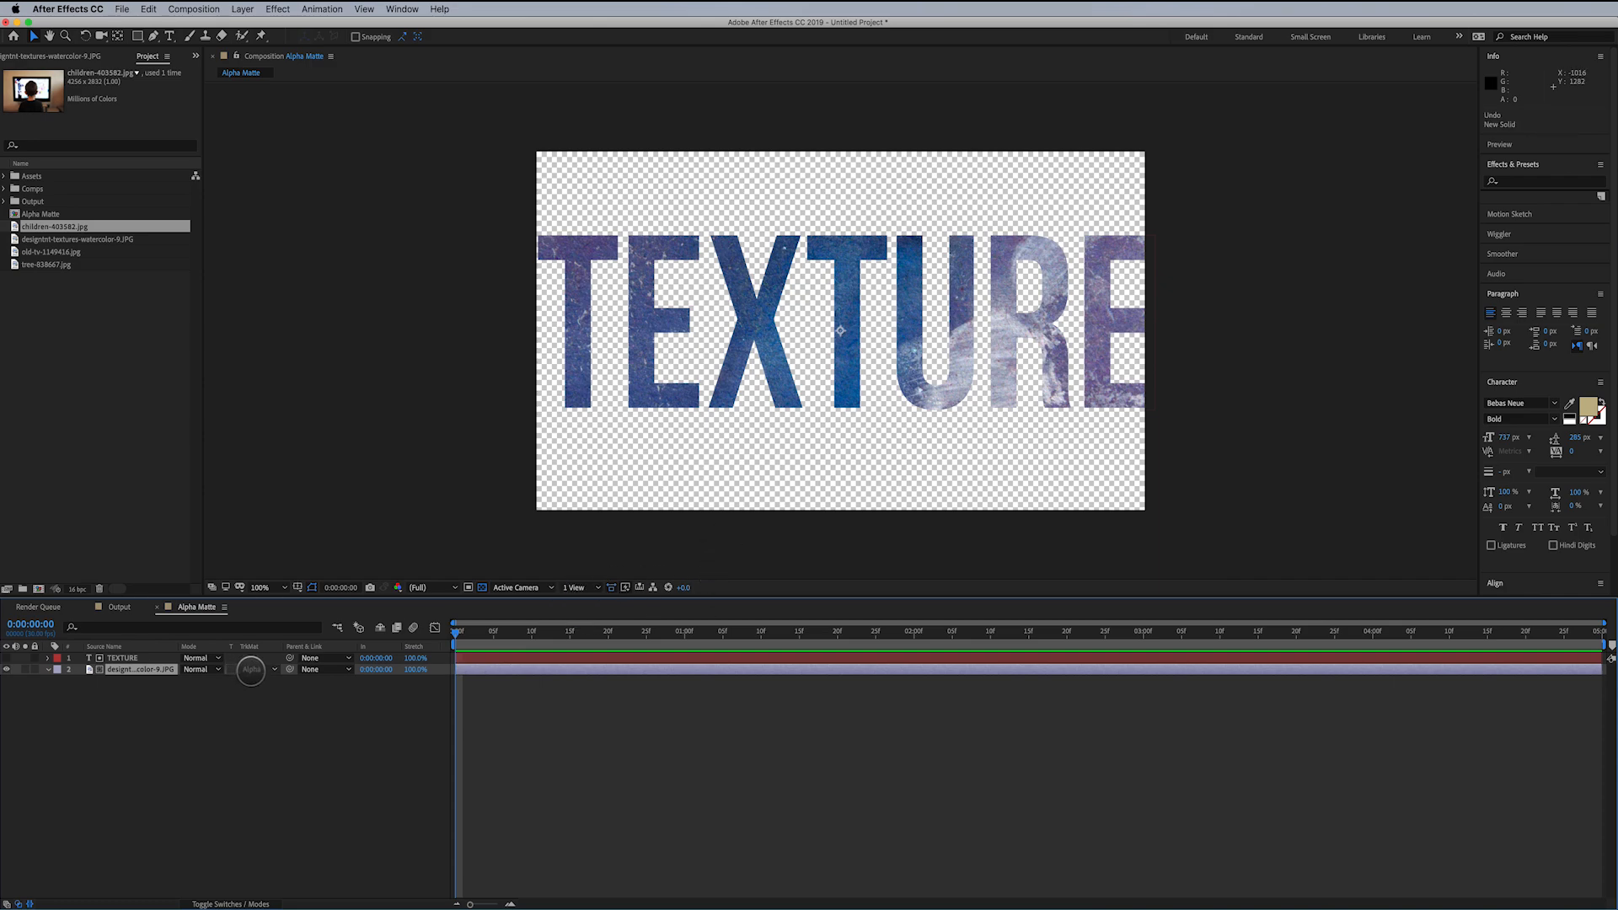
left_click(263, 671)
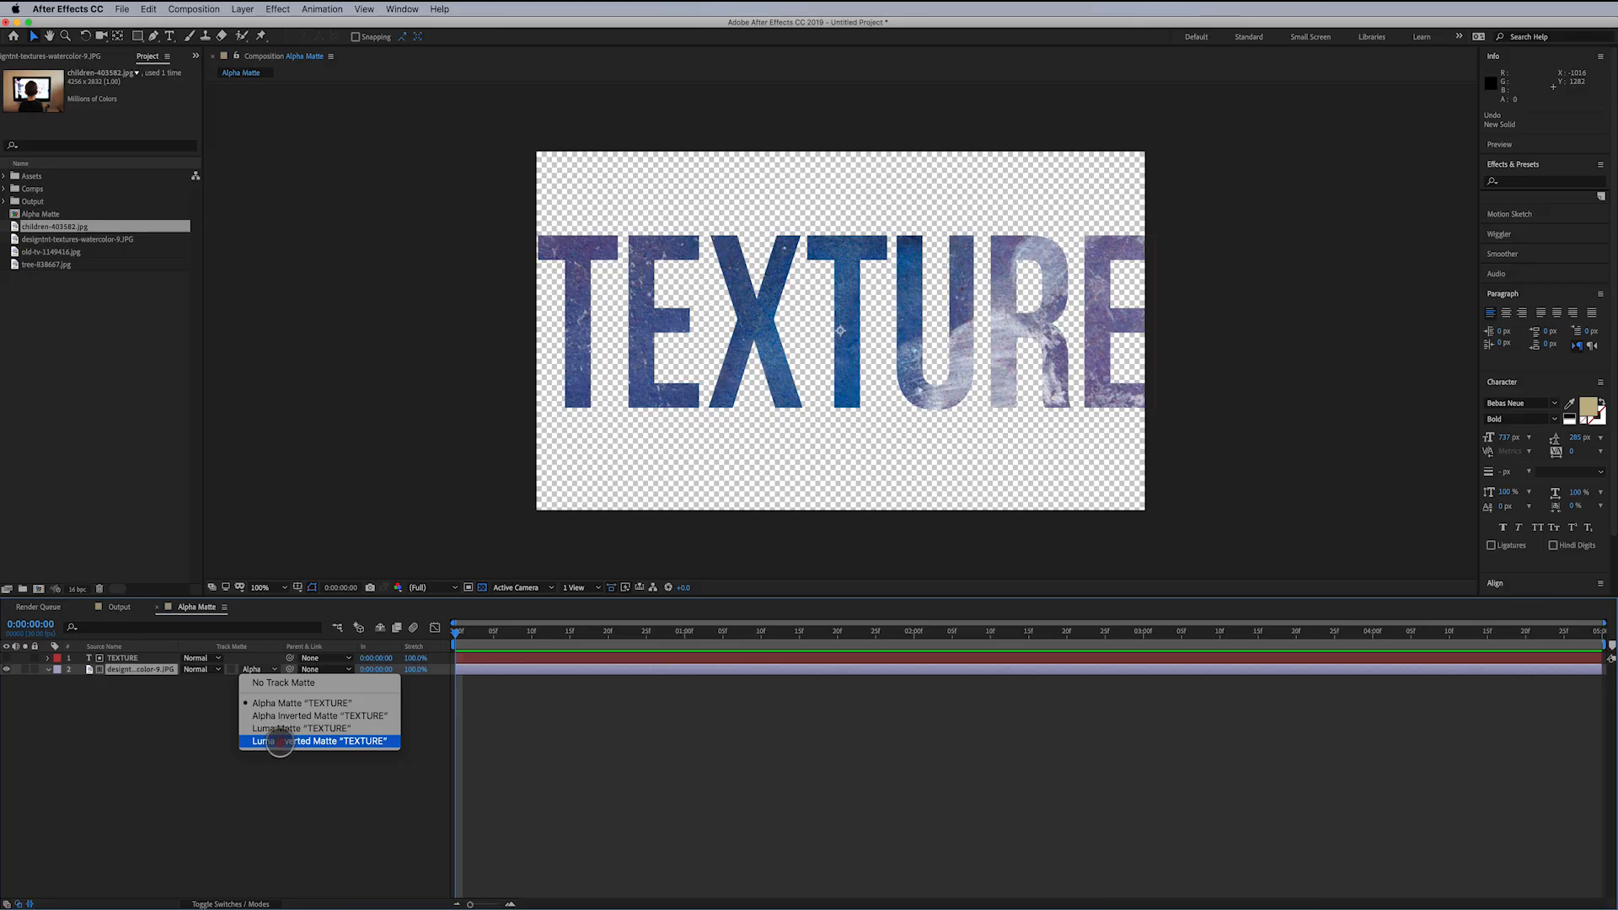
left_click(278, 752)
- Make the TEXTURE matte layer visible for a moment to view its solid text, and hide it again
left_click(122, 658)
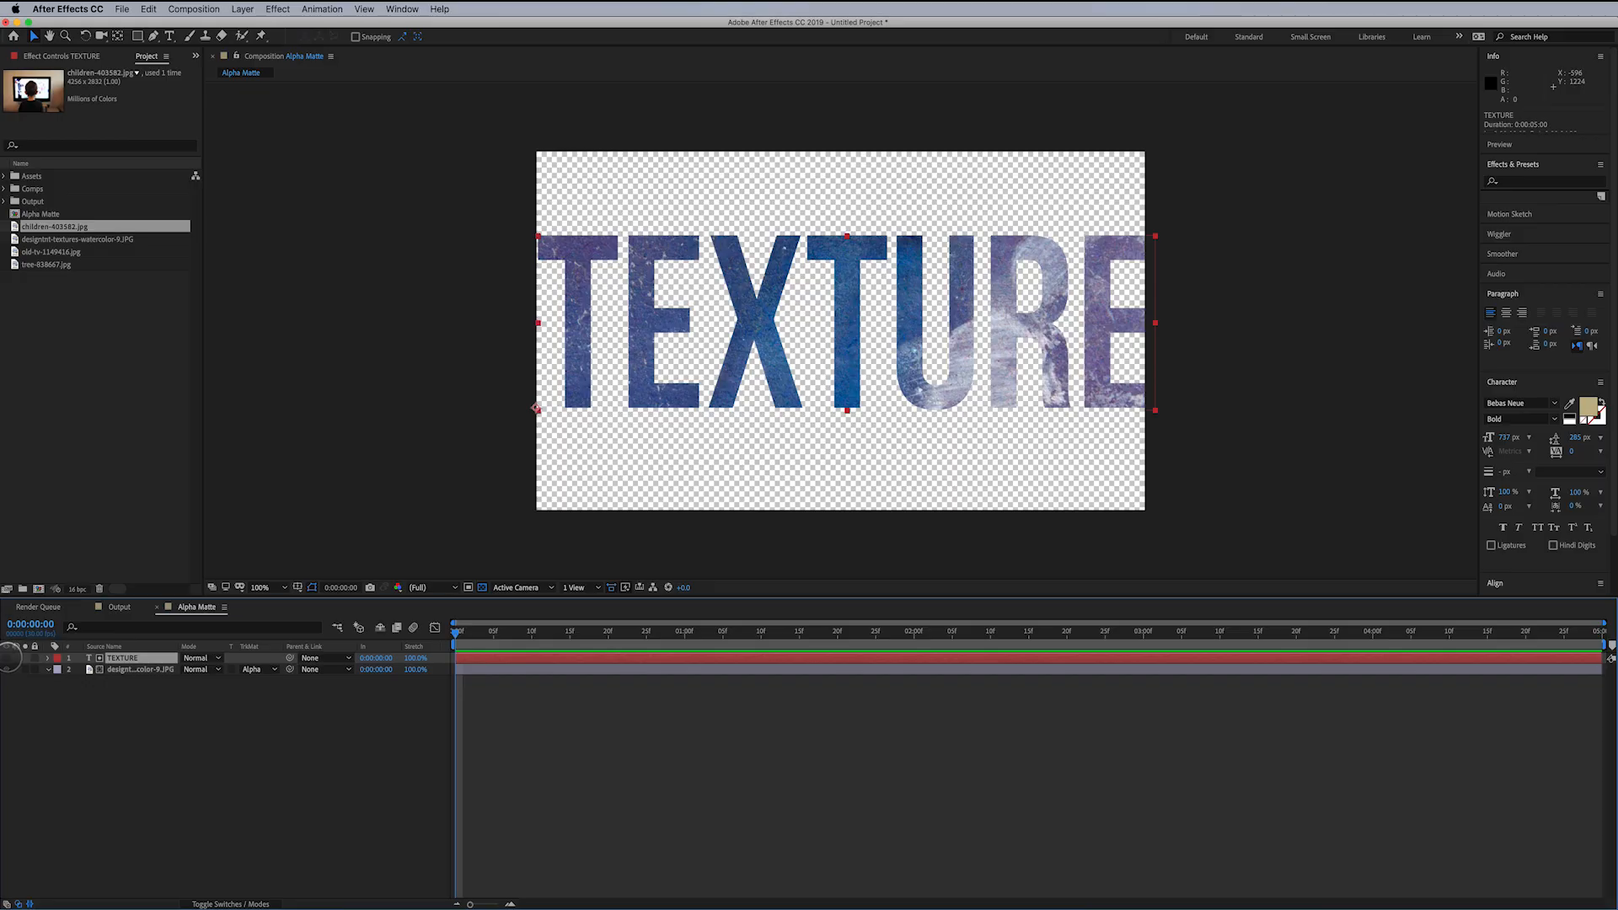
left_click(10, 658)
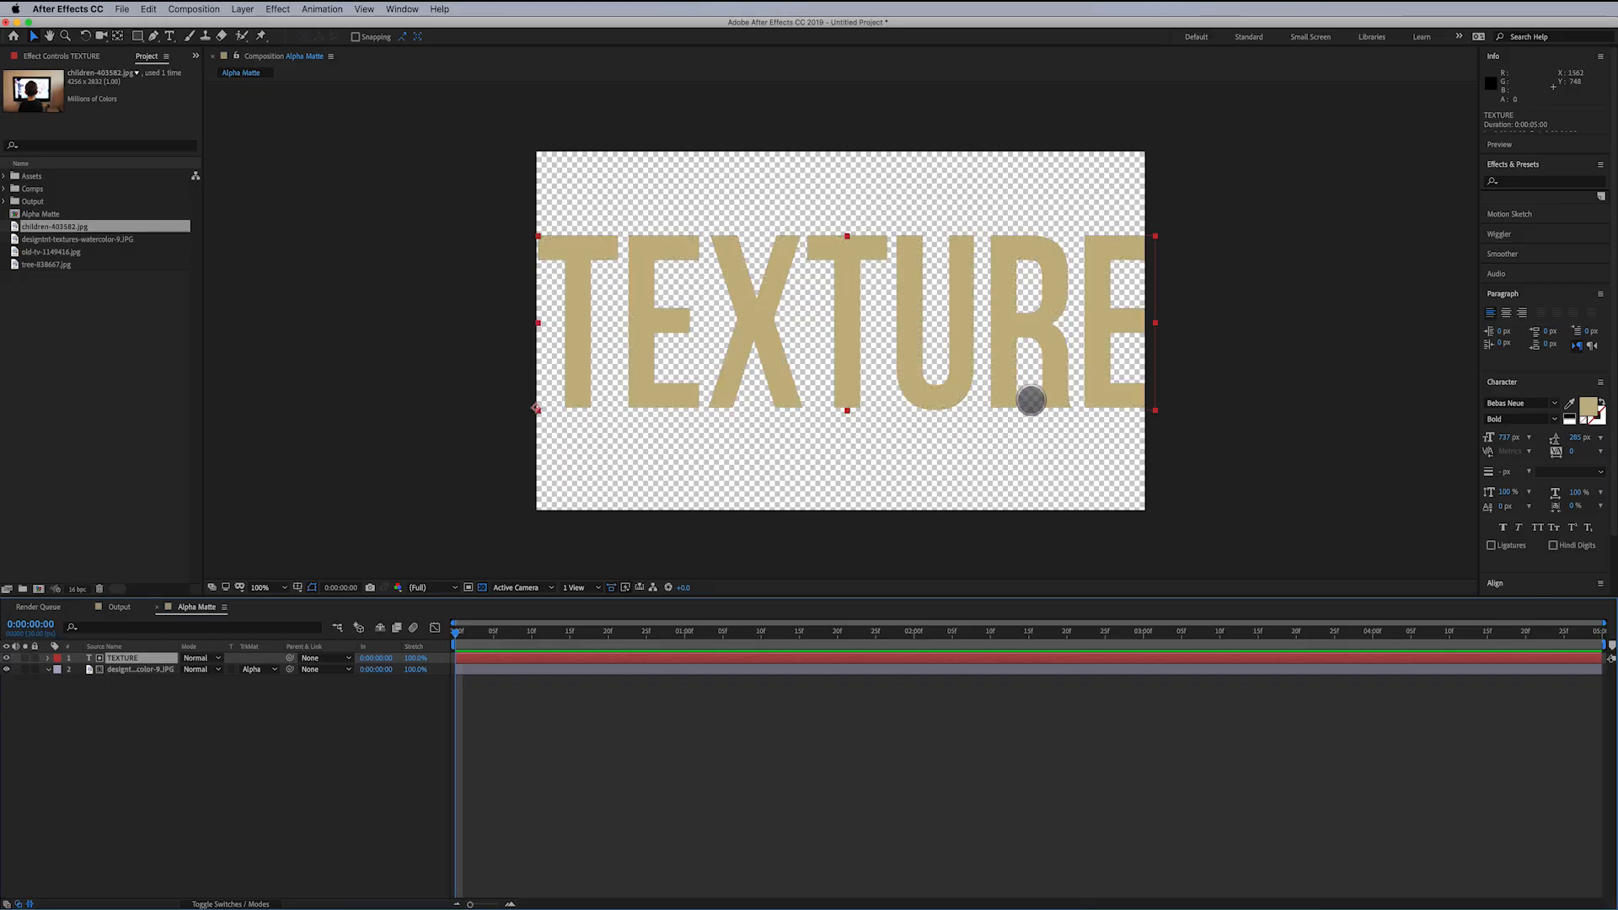
left_click(8, 658)
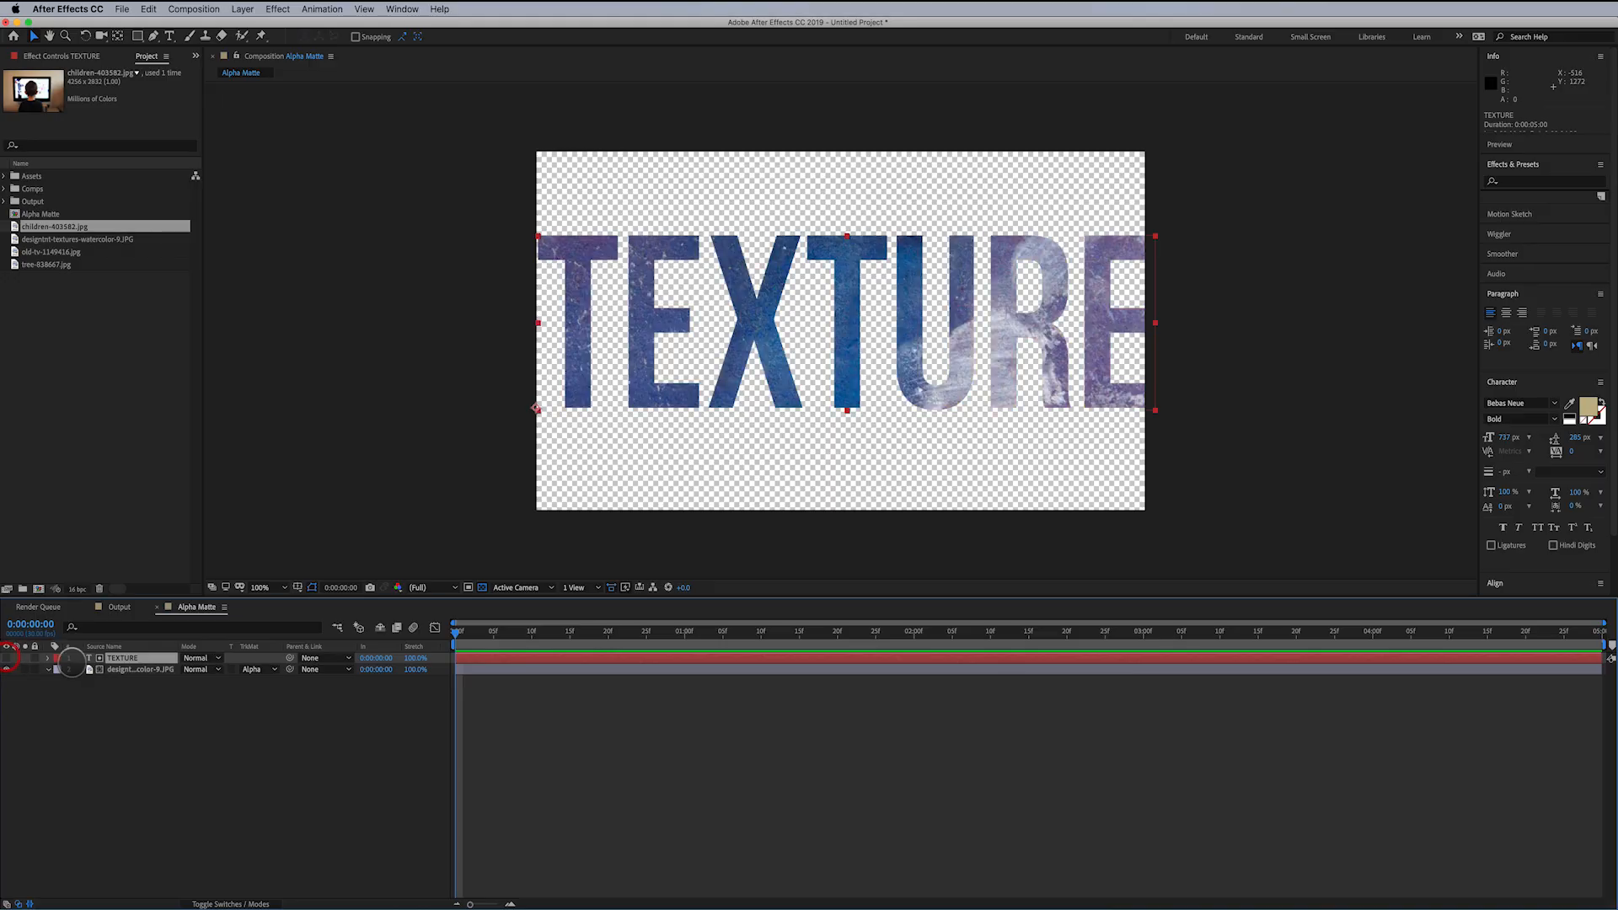
- Set the watercolor layer to No Track Matte and make the TEXTURE layer visible
left_click(135, 669)
left_click(257, 669)
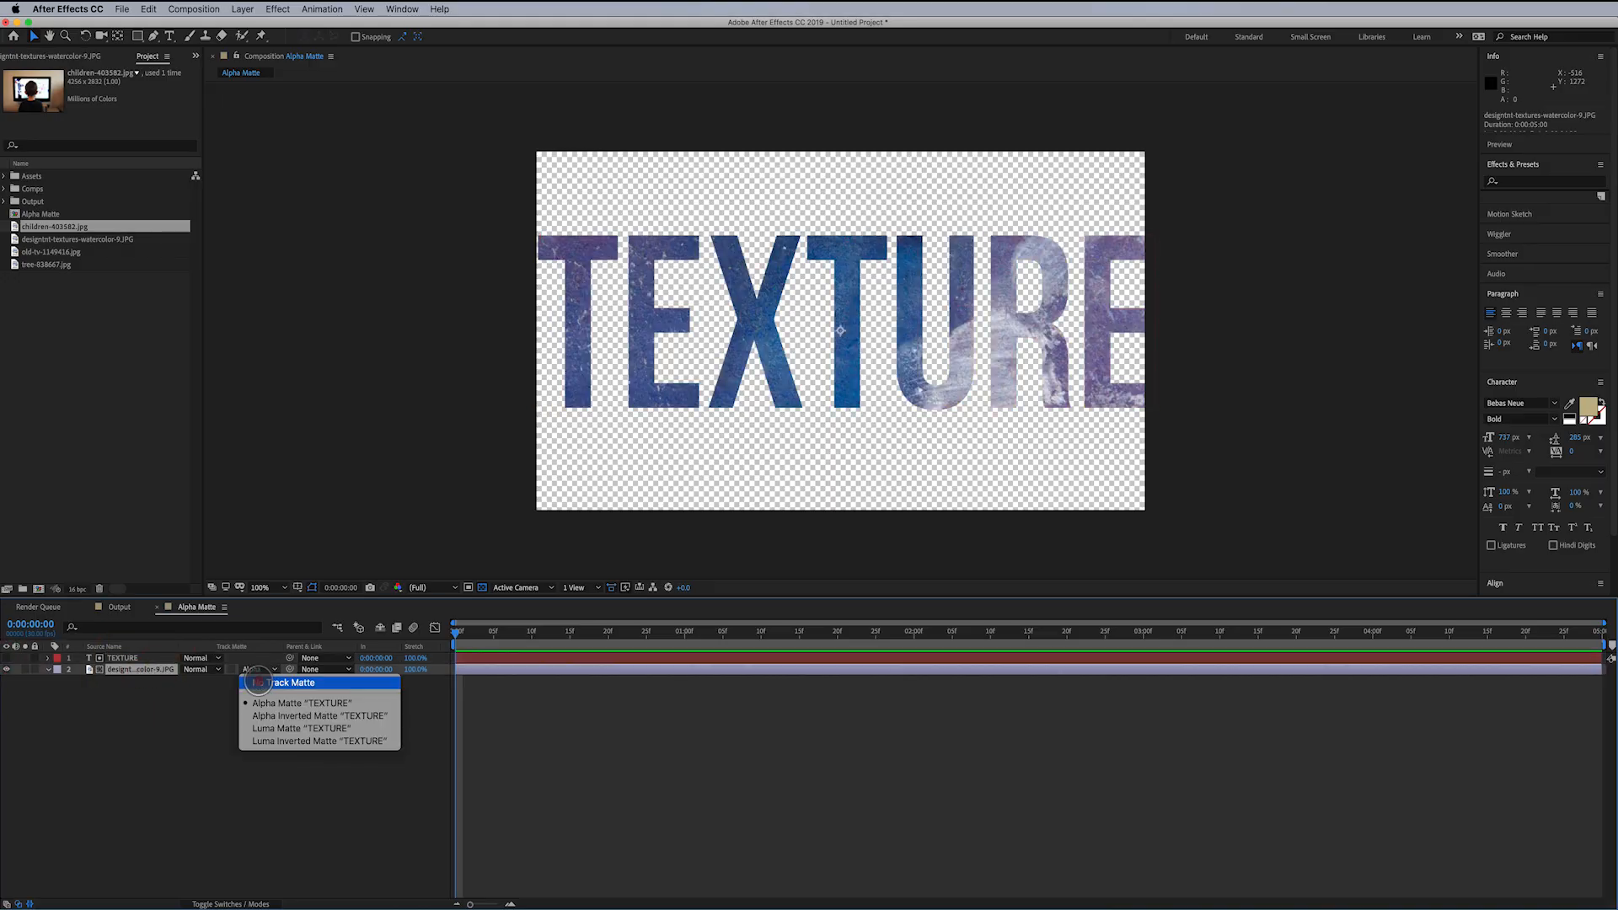
left_click(257, 682)
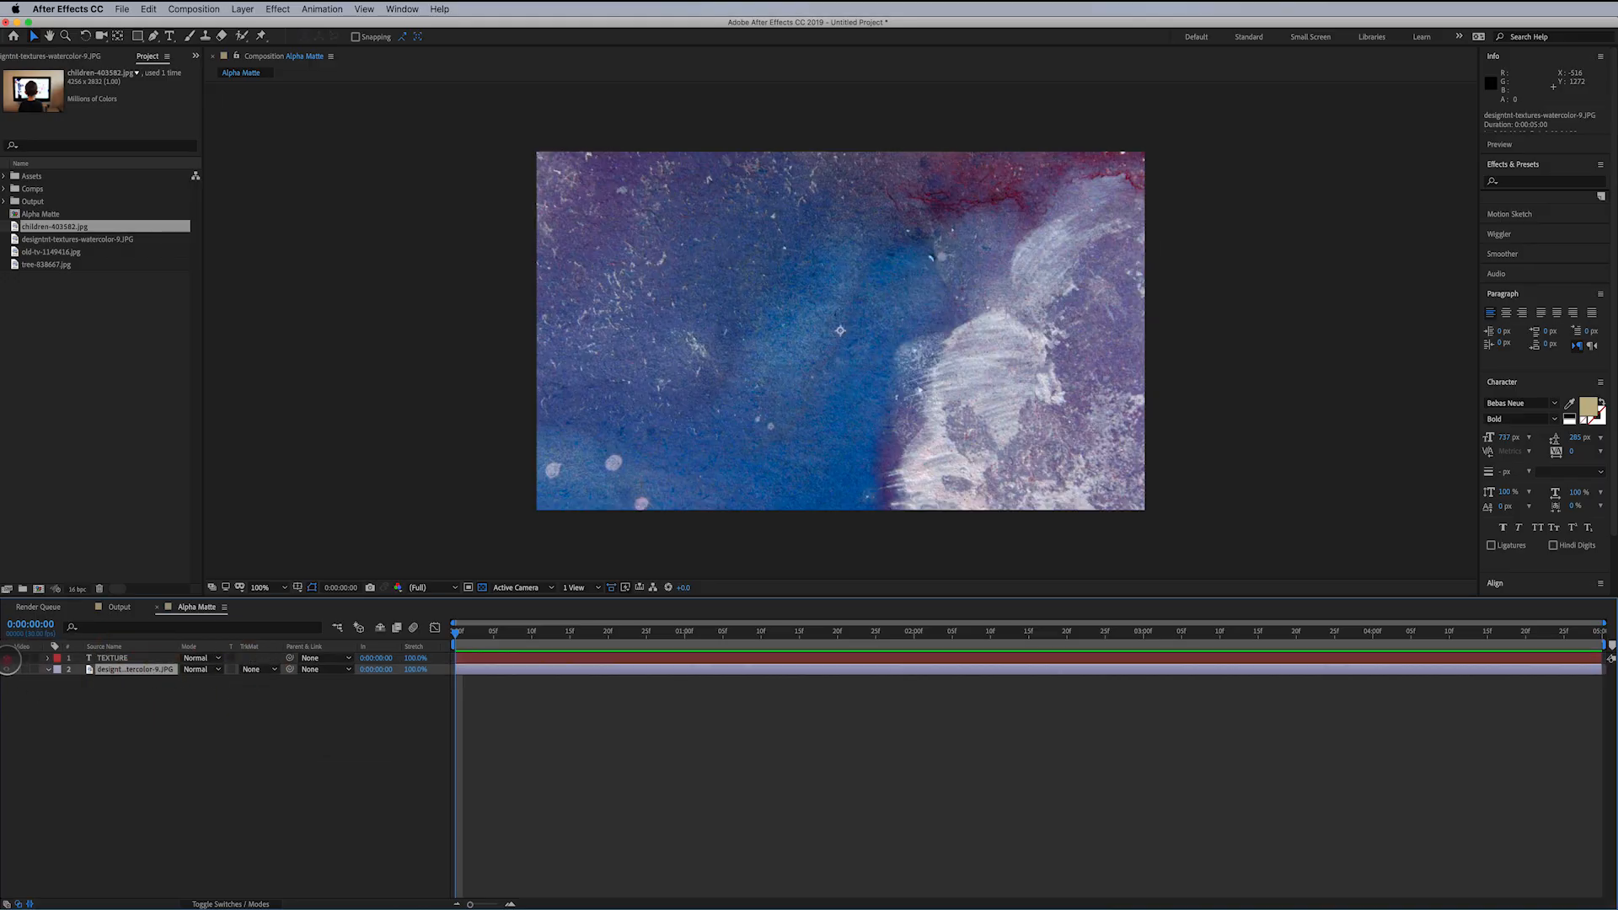
left_click(8, 658)
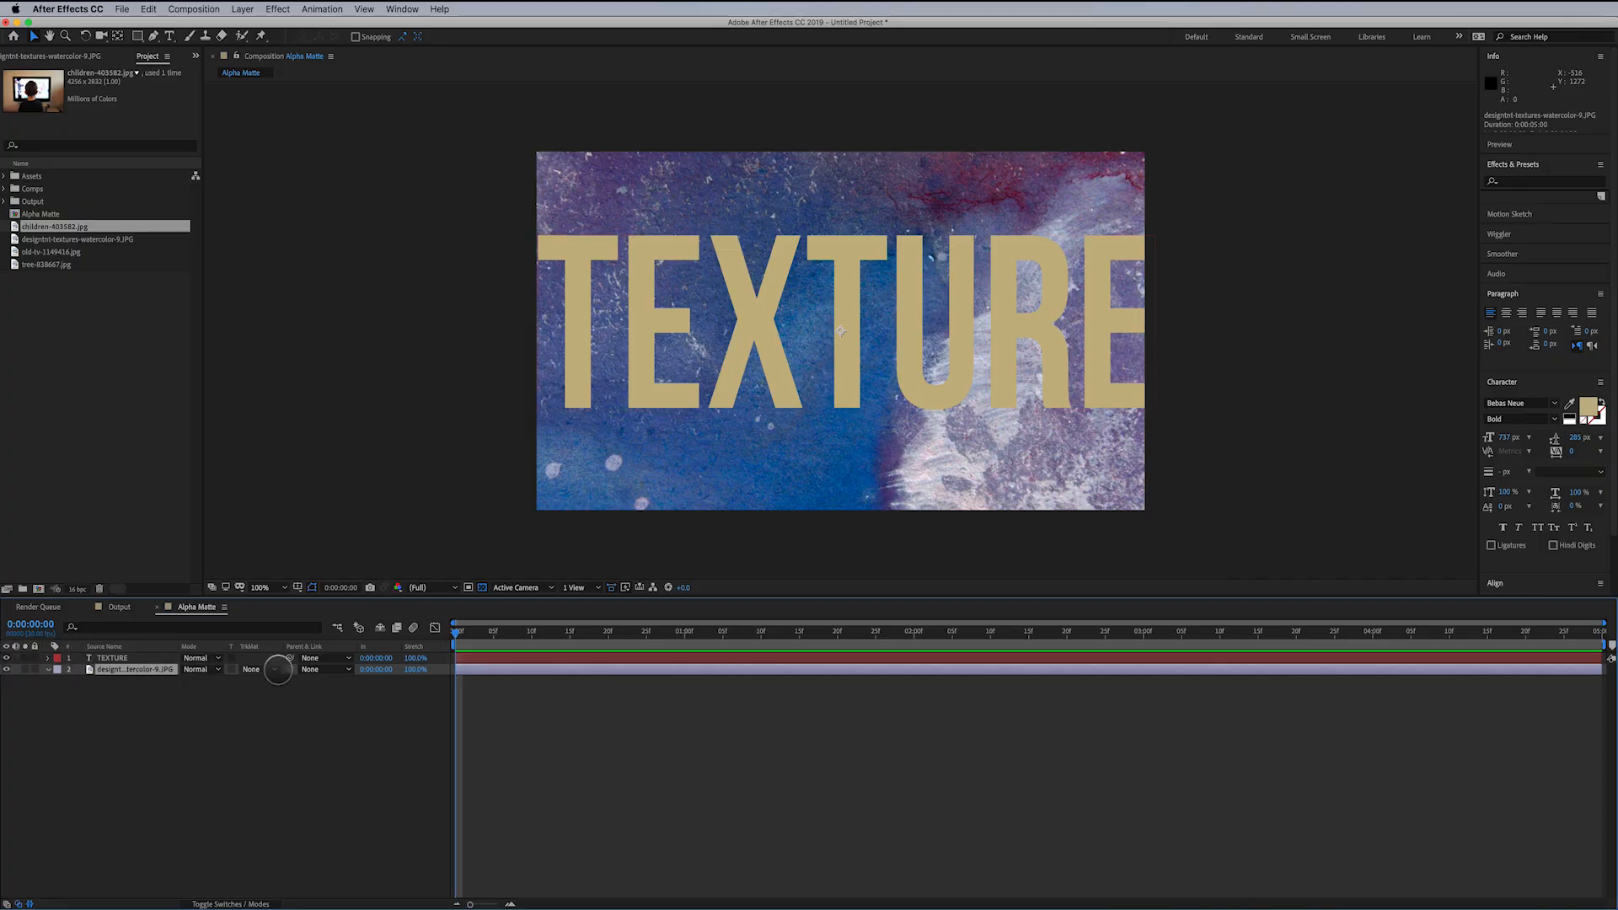
- Reapply Alpha Matte "TEXTURE" to the watercolor layer, and remove it with the text made visible again
left_click(268, 669)
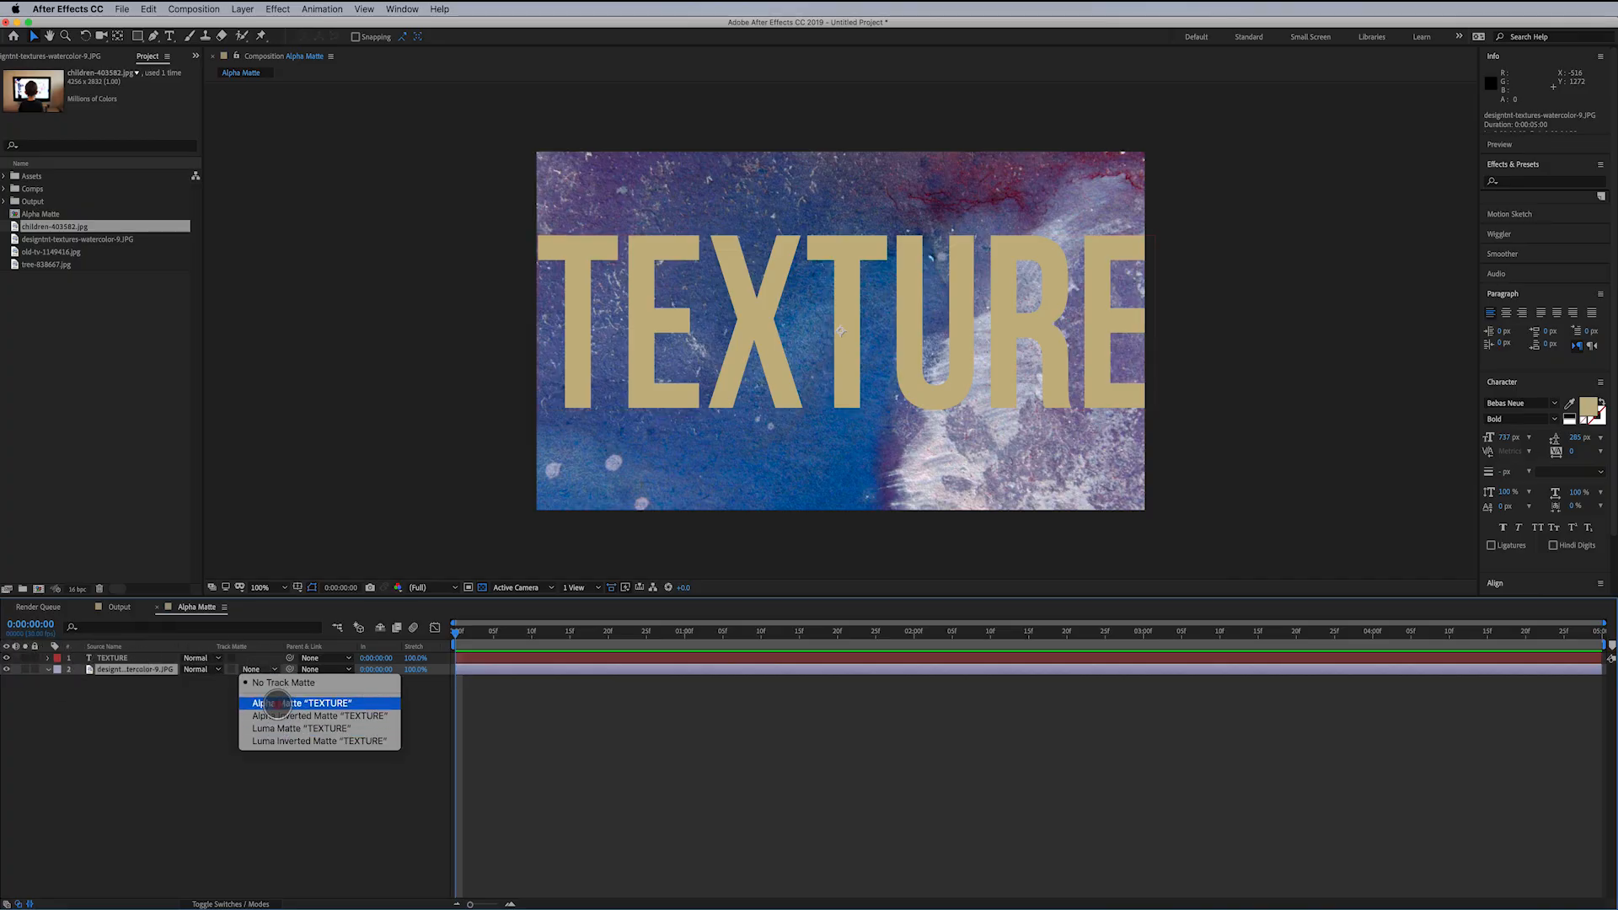
left_click(278, 703)
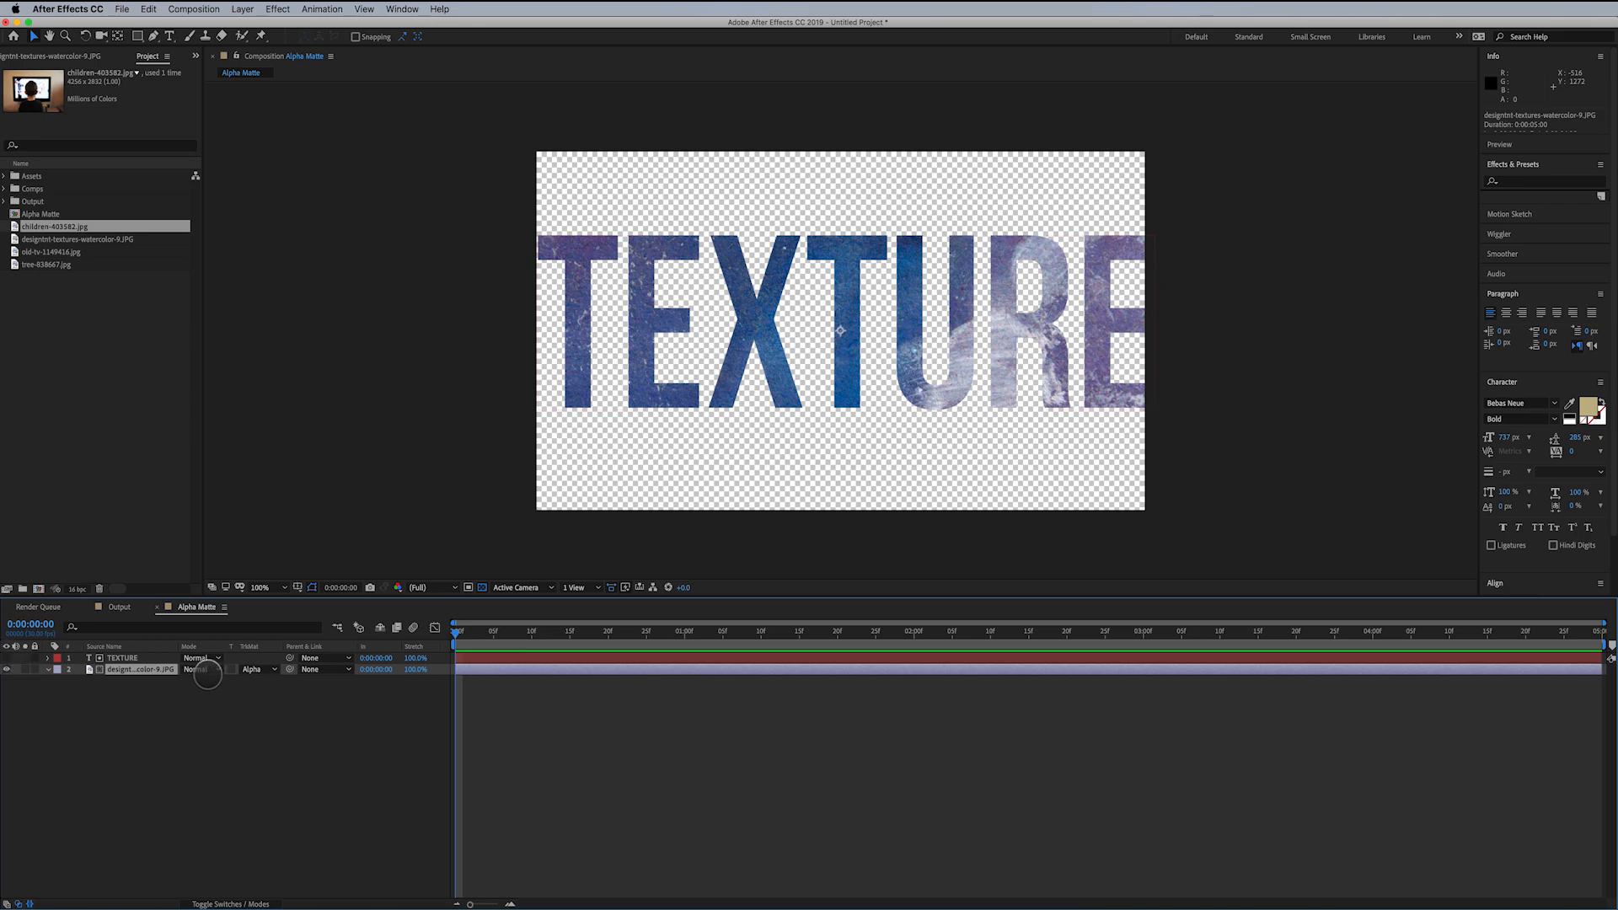
left_click(247, 679)
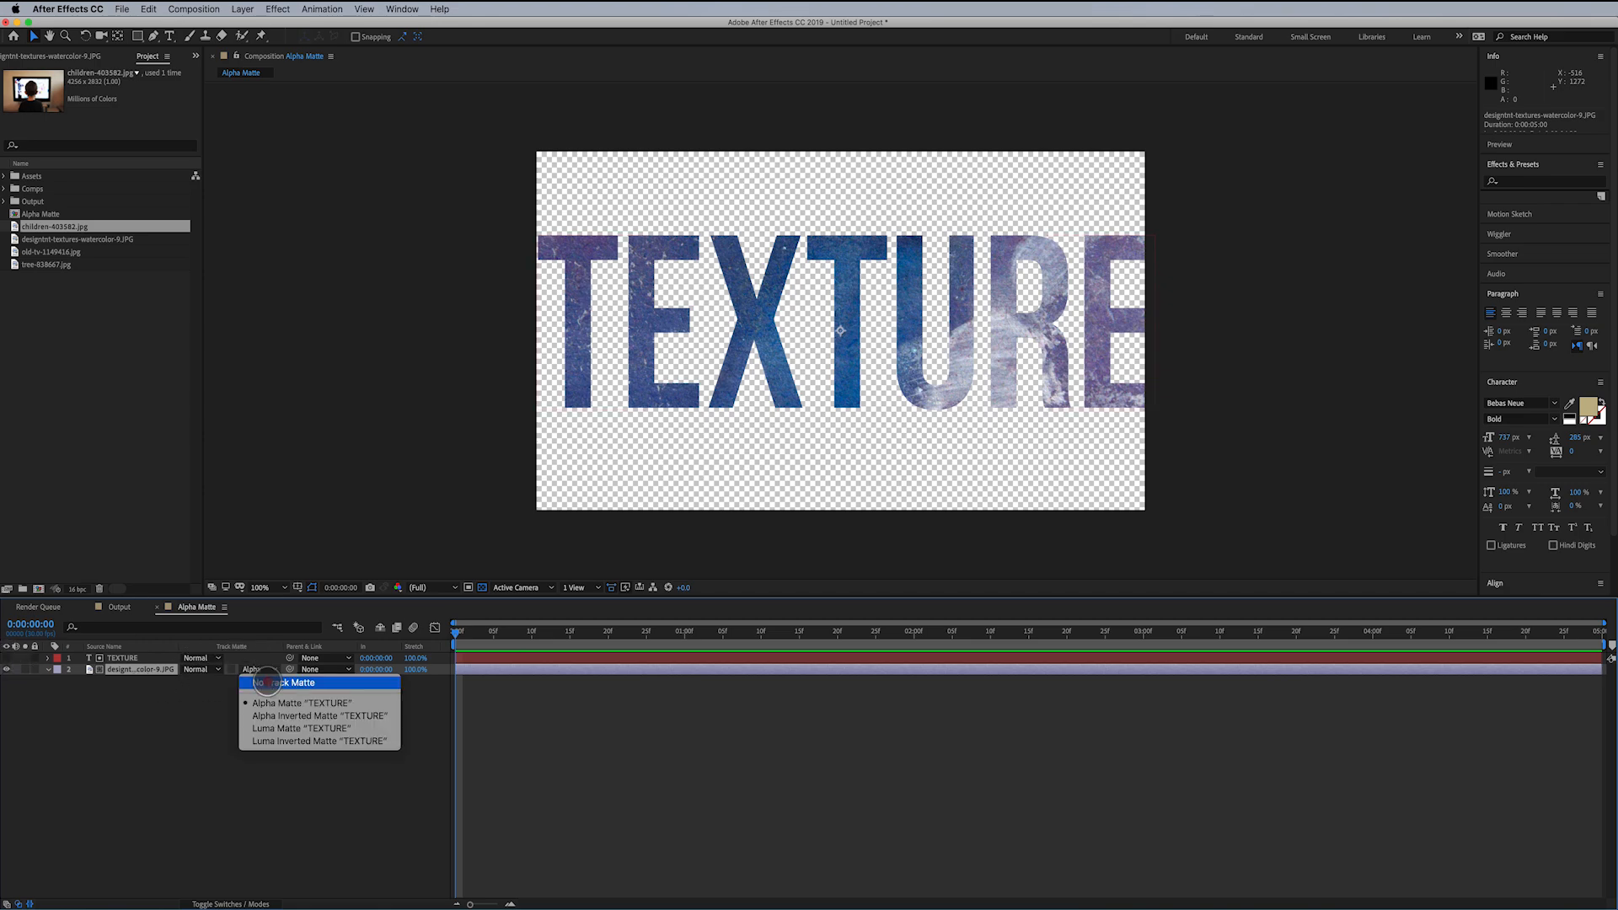
left_click(270, 675)
left_click(8, 658)
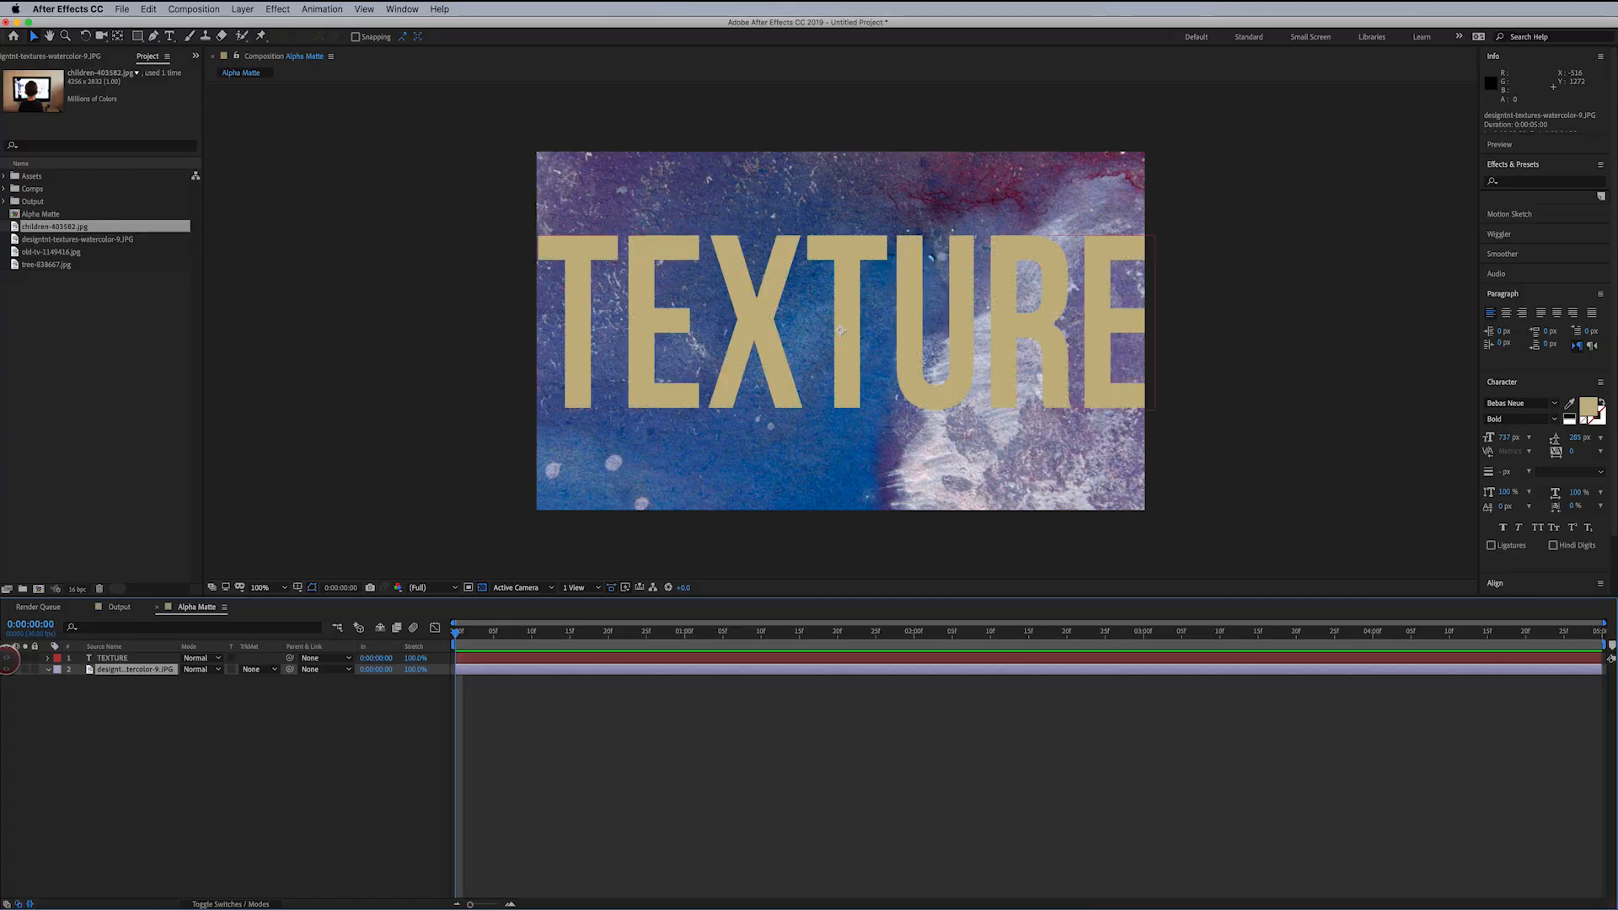
- Hide the TEXTURE layer and create a 1920 x 1080 px dark solid directly above the watercolor layer
left_click(110, 658)
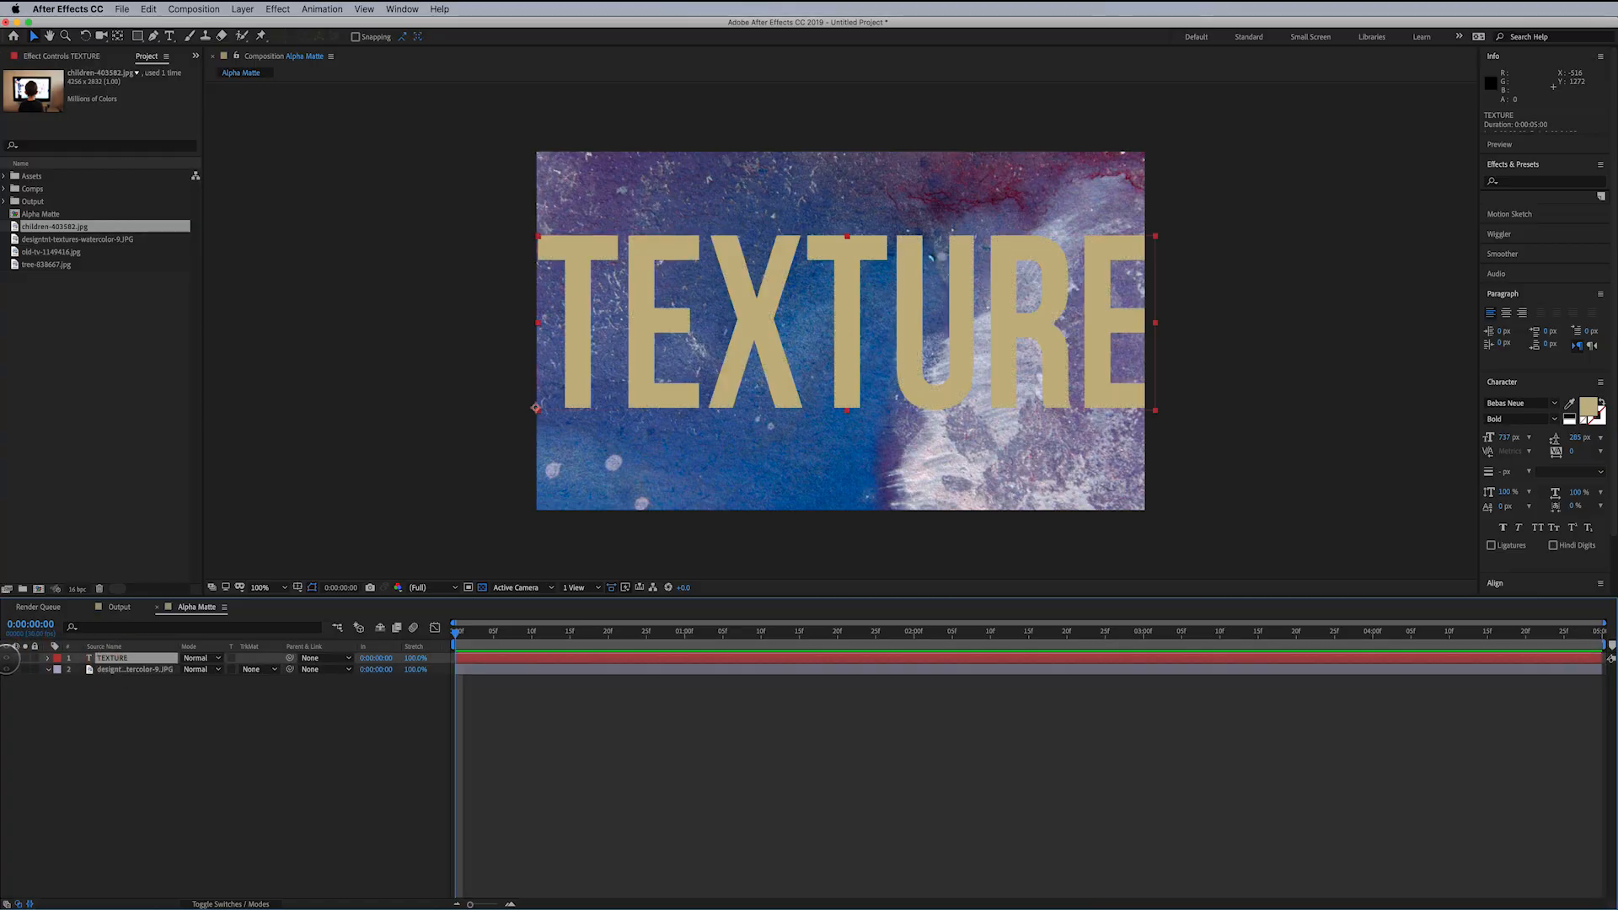
left_click(8, 658)
left_click(173, 670)
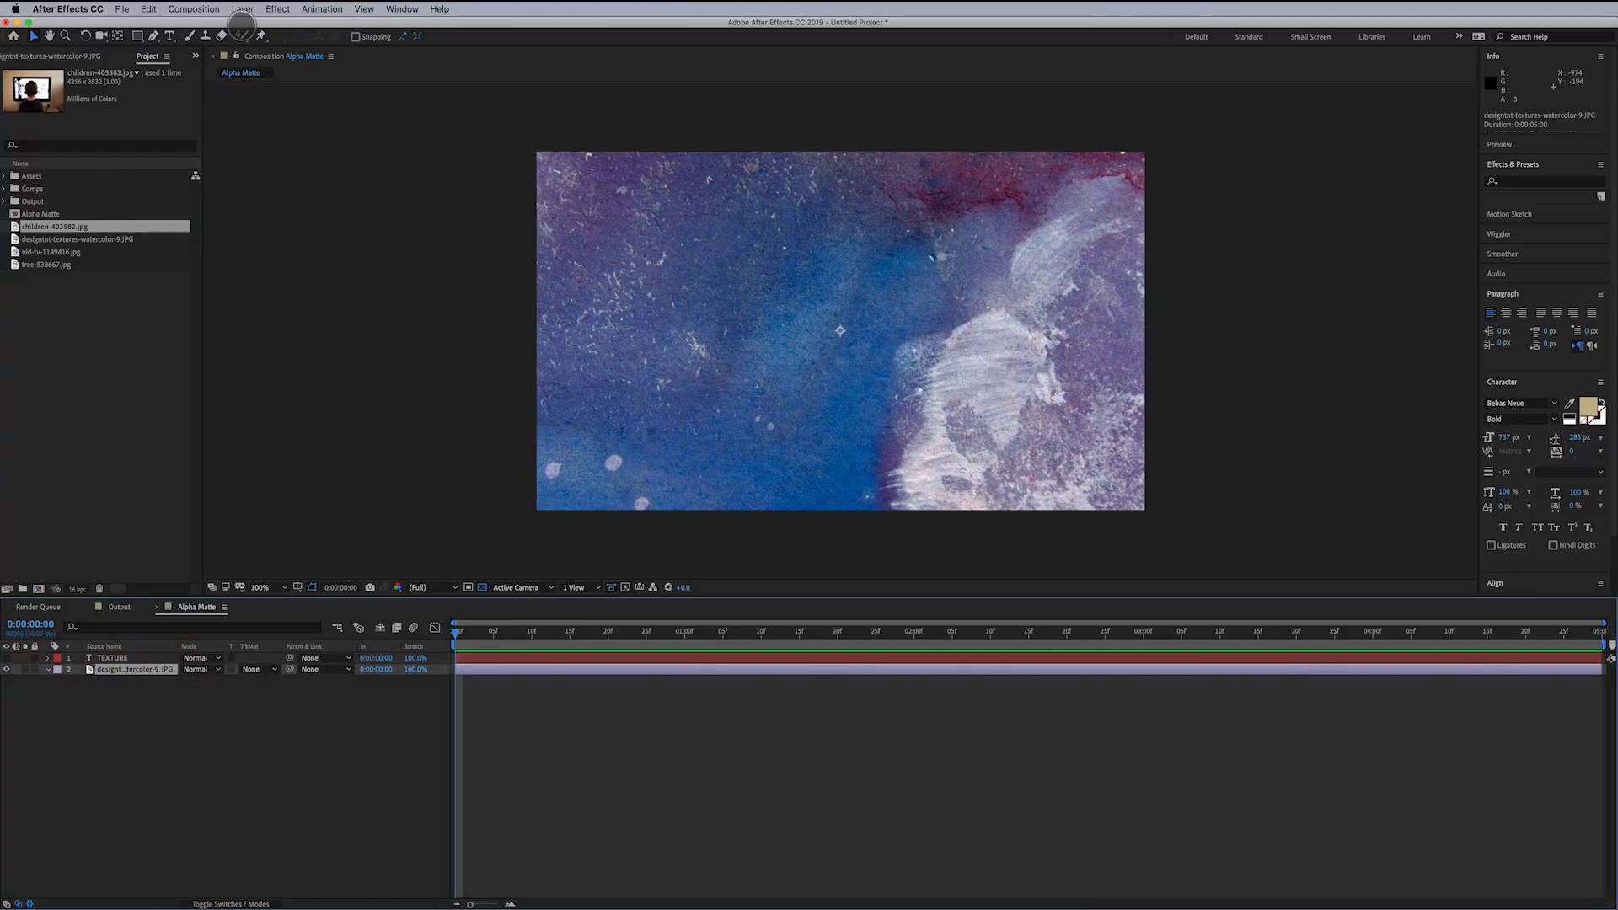
left_click(243, 9)
mouse_move(295, 25)
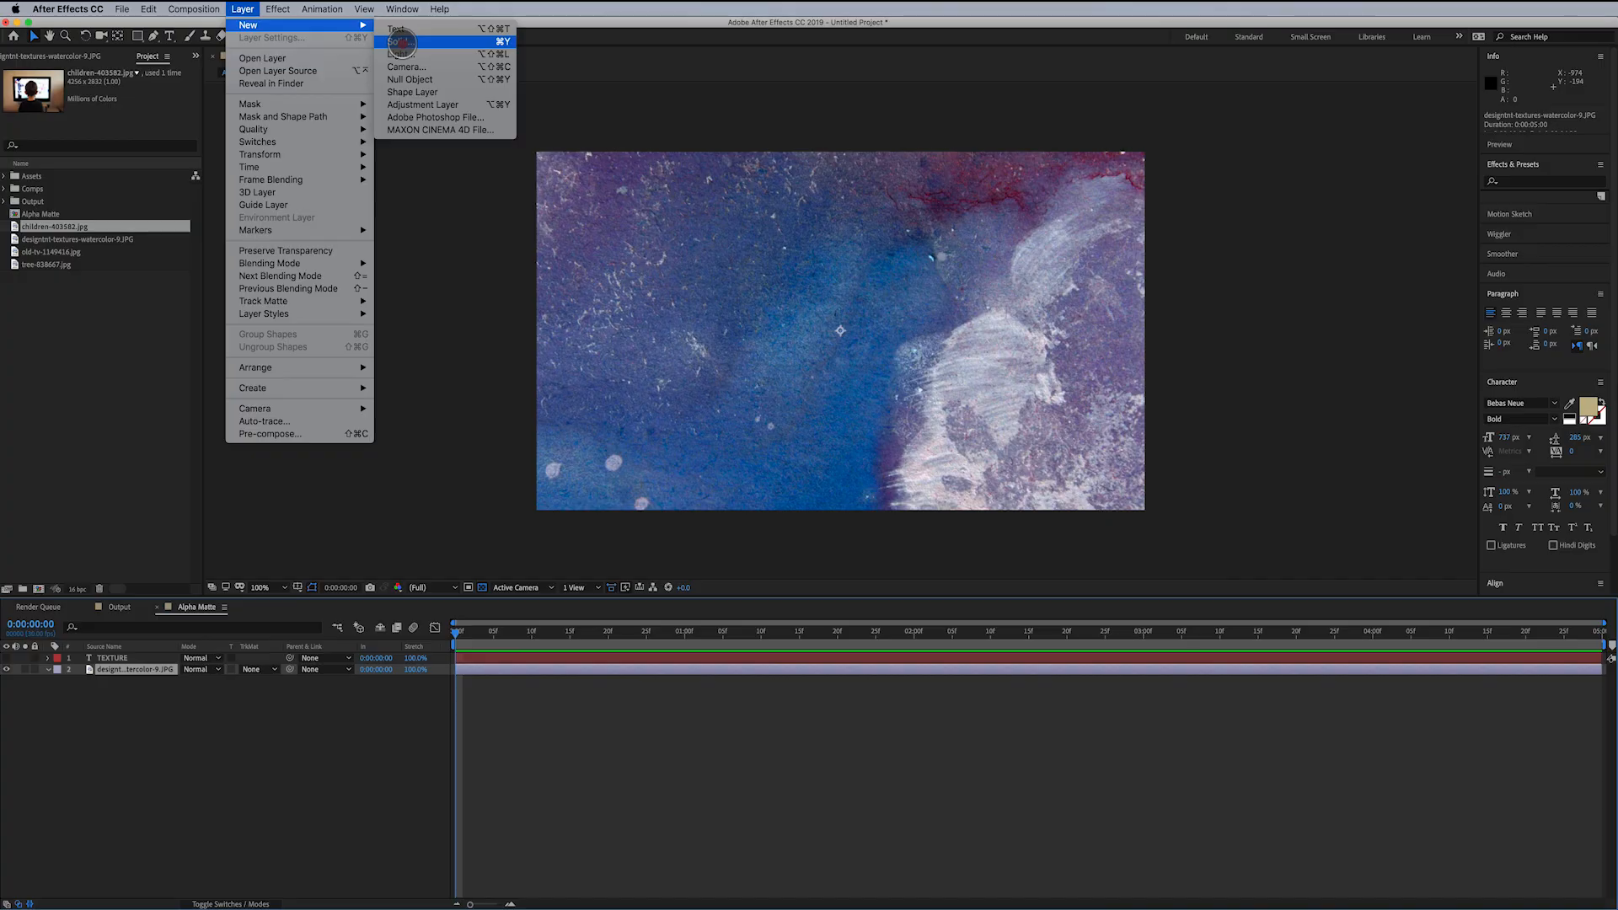
left_click(401, 41)
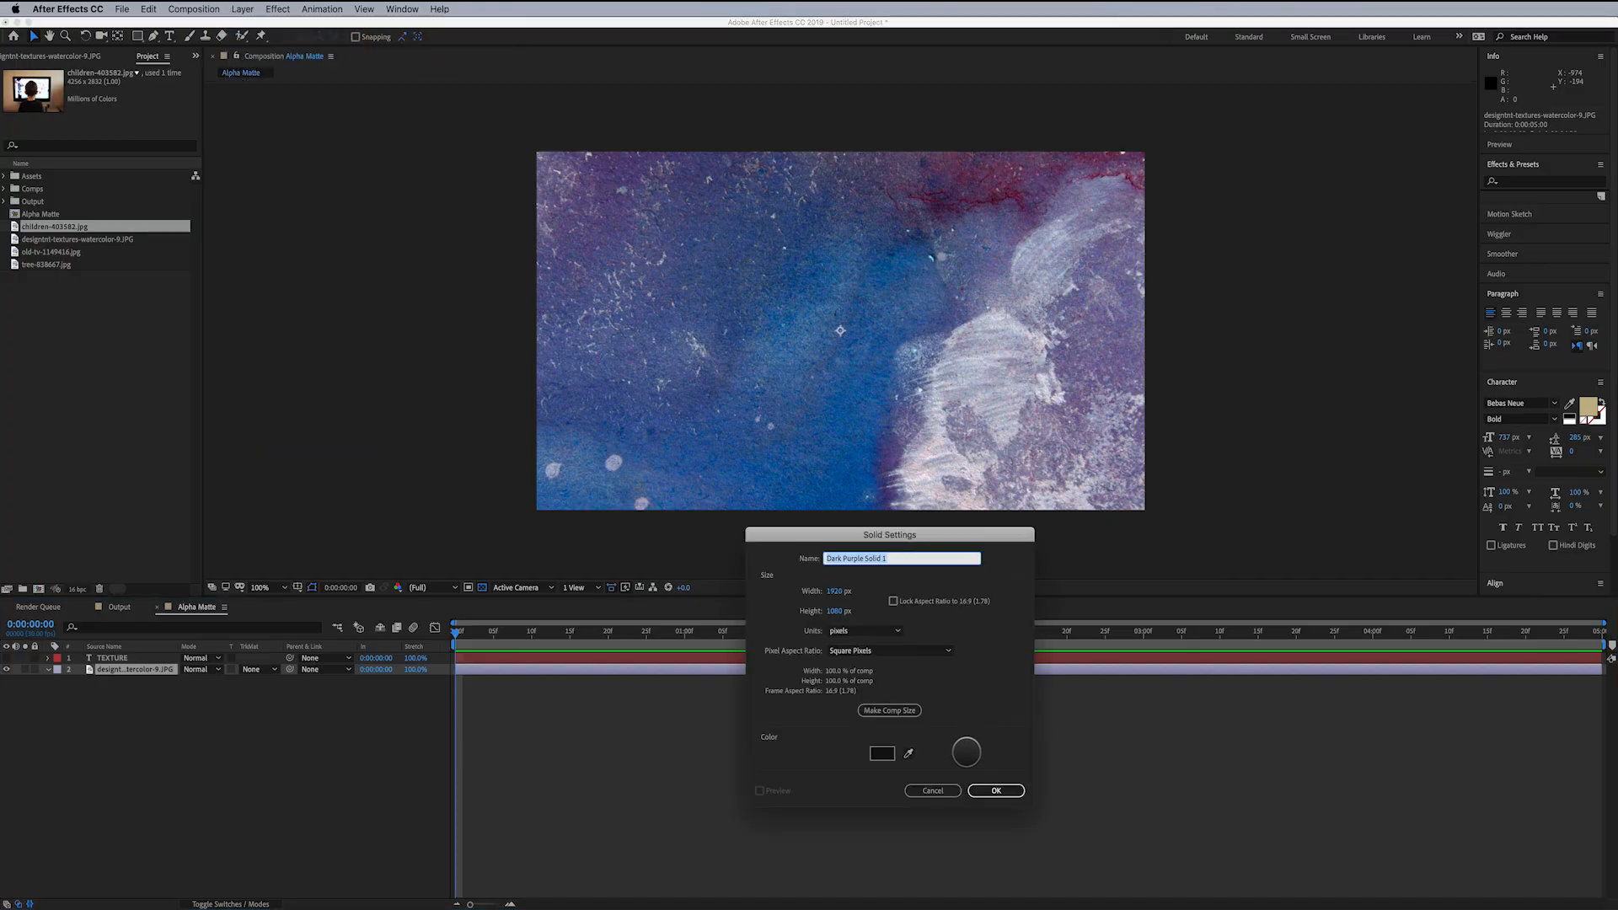
left_click(994, 788)
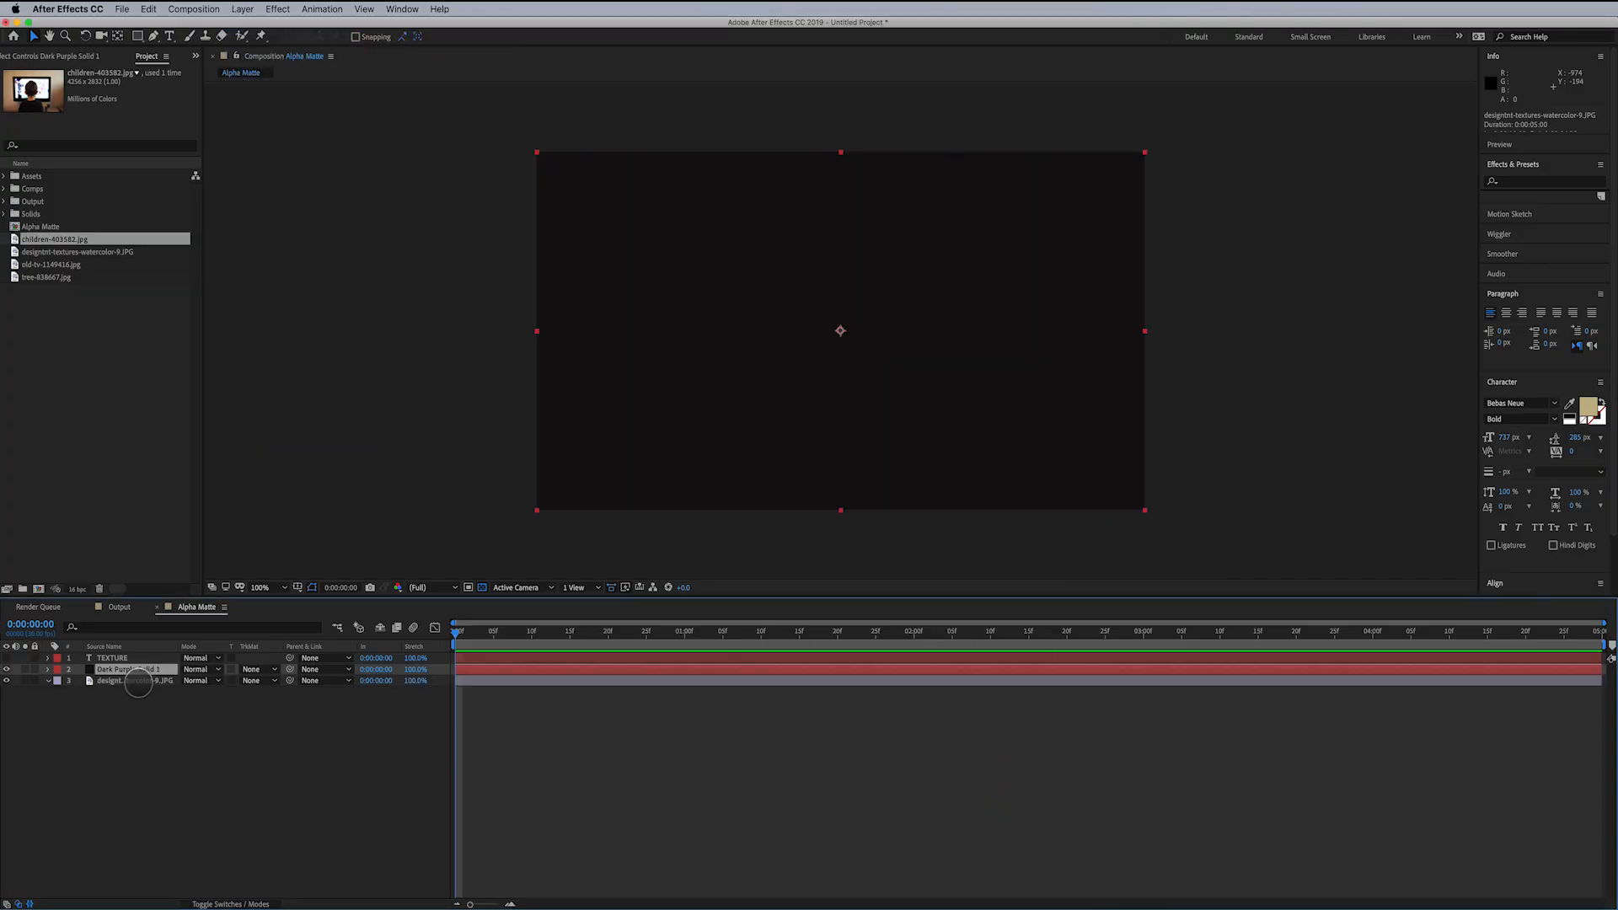
- Draw a circular mask about 500 px across, centred in the composition, on the dark solid with the Ellipse tool
left_click(126, 670)
left_click_drag(139, 36, 203, 65)
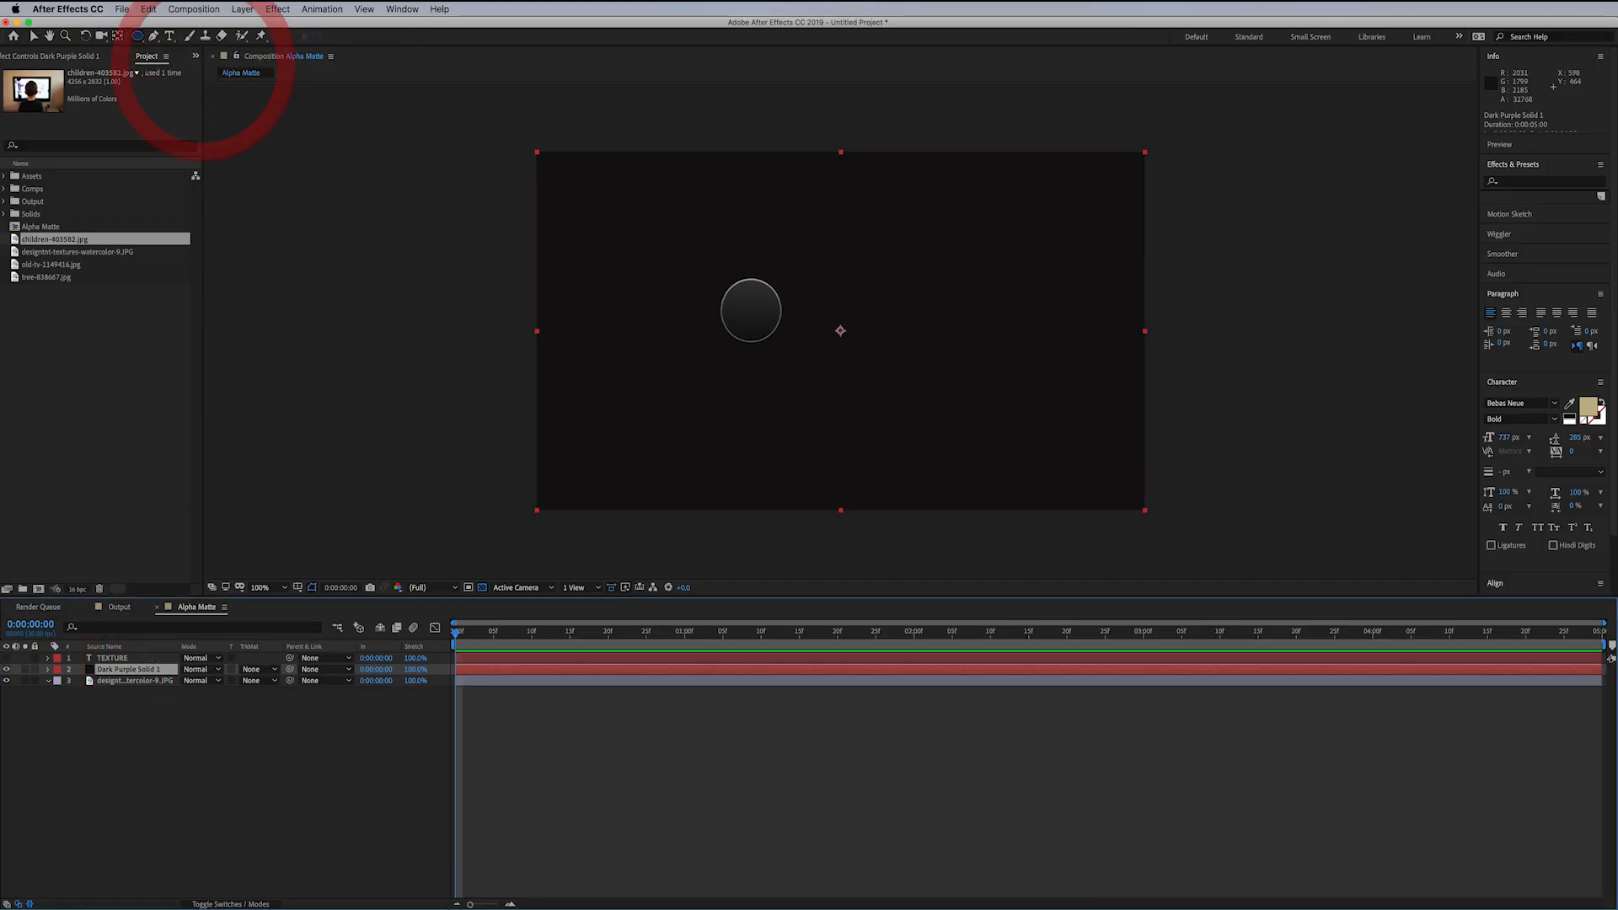
left_click_drag(841, 331, 930, 392)
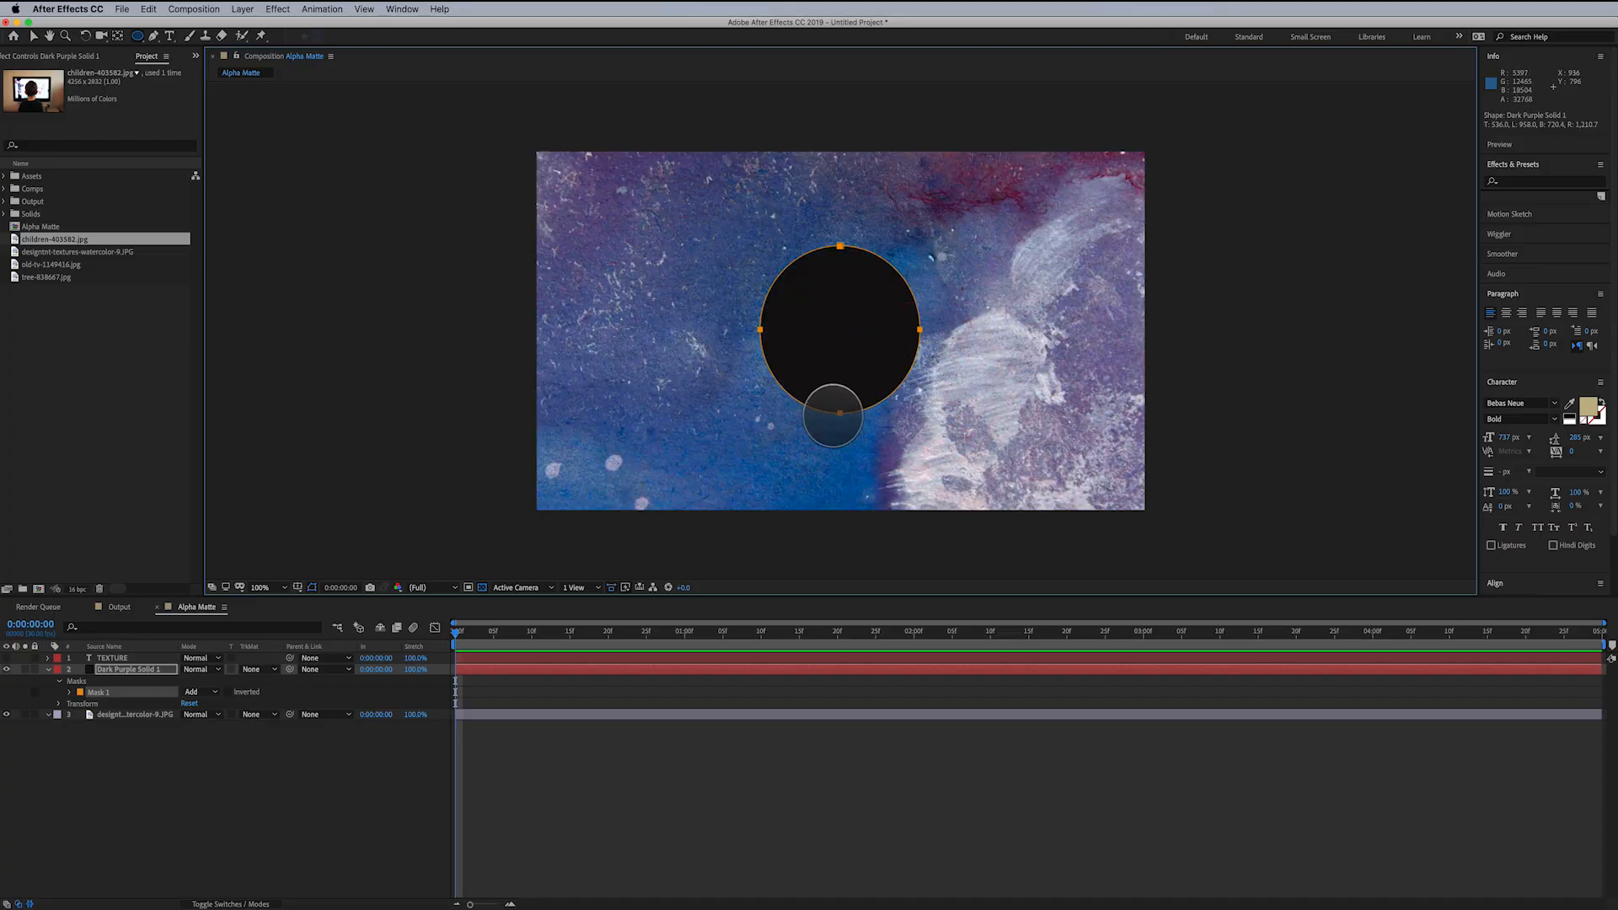
key("v")
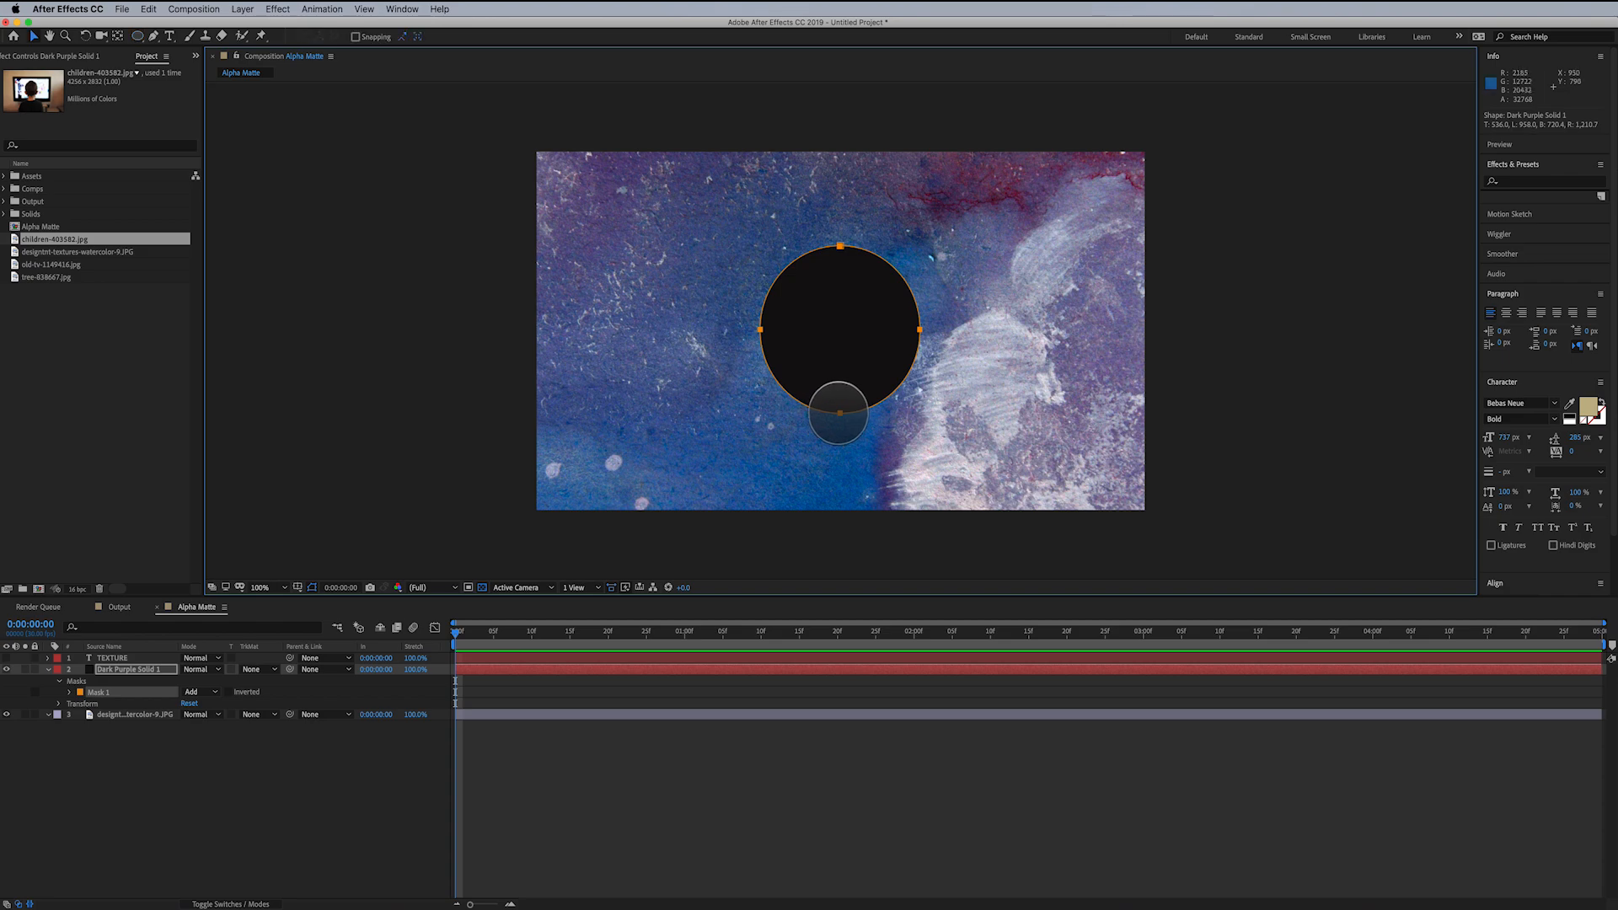
- Keyframe the solid's Mask Path from the lower-left part of the image at 0:00:00:00 to the upper-right part at 0:00:02:00
left_click_drag(840, 412, 679, 464)
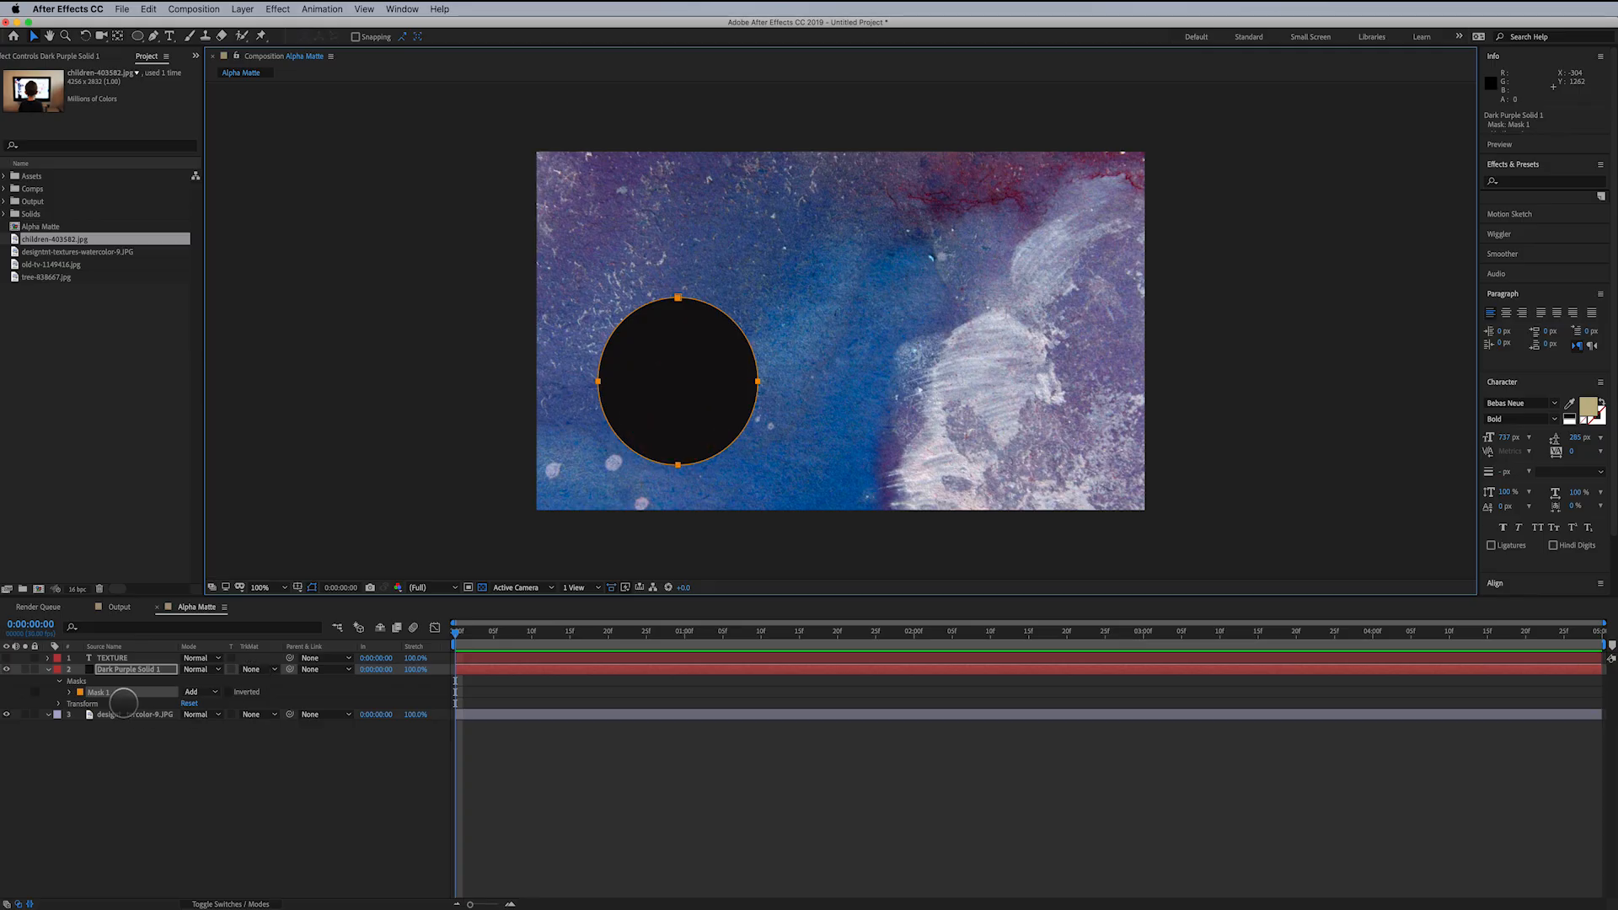
left_click(69, 691)
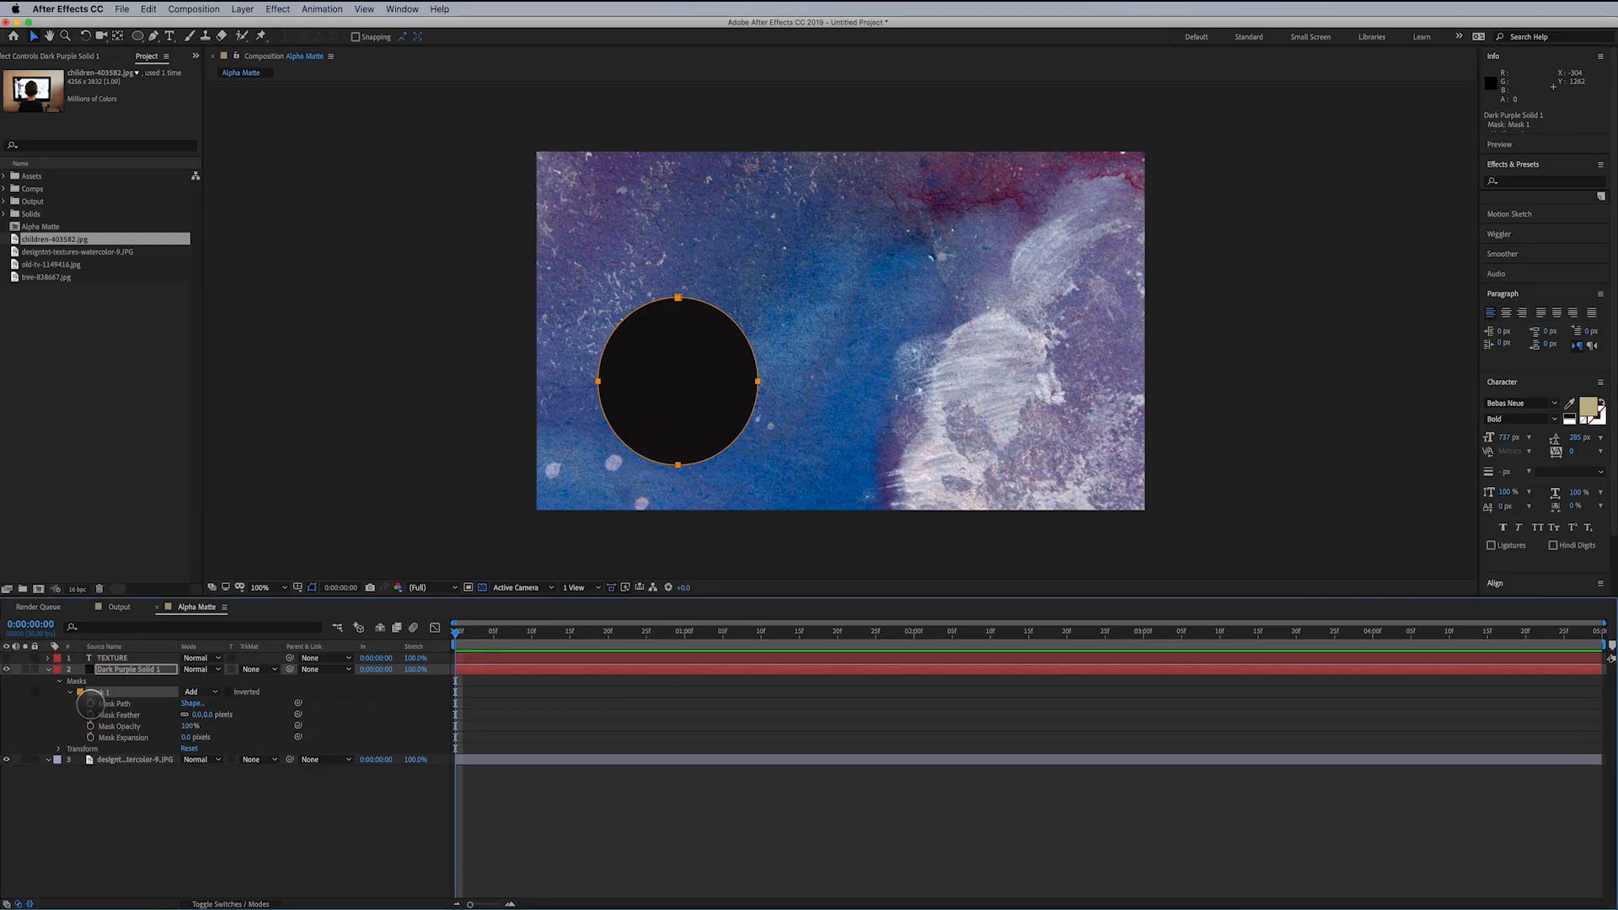
left_click(90, 704)
left_click_drag(536, 622, 911, 670)
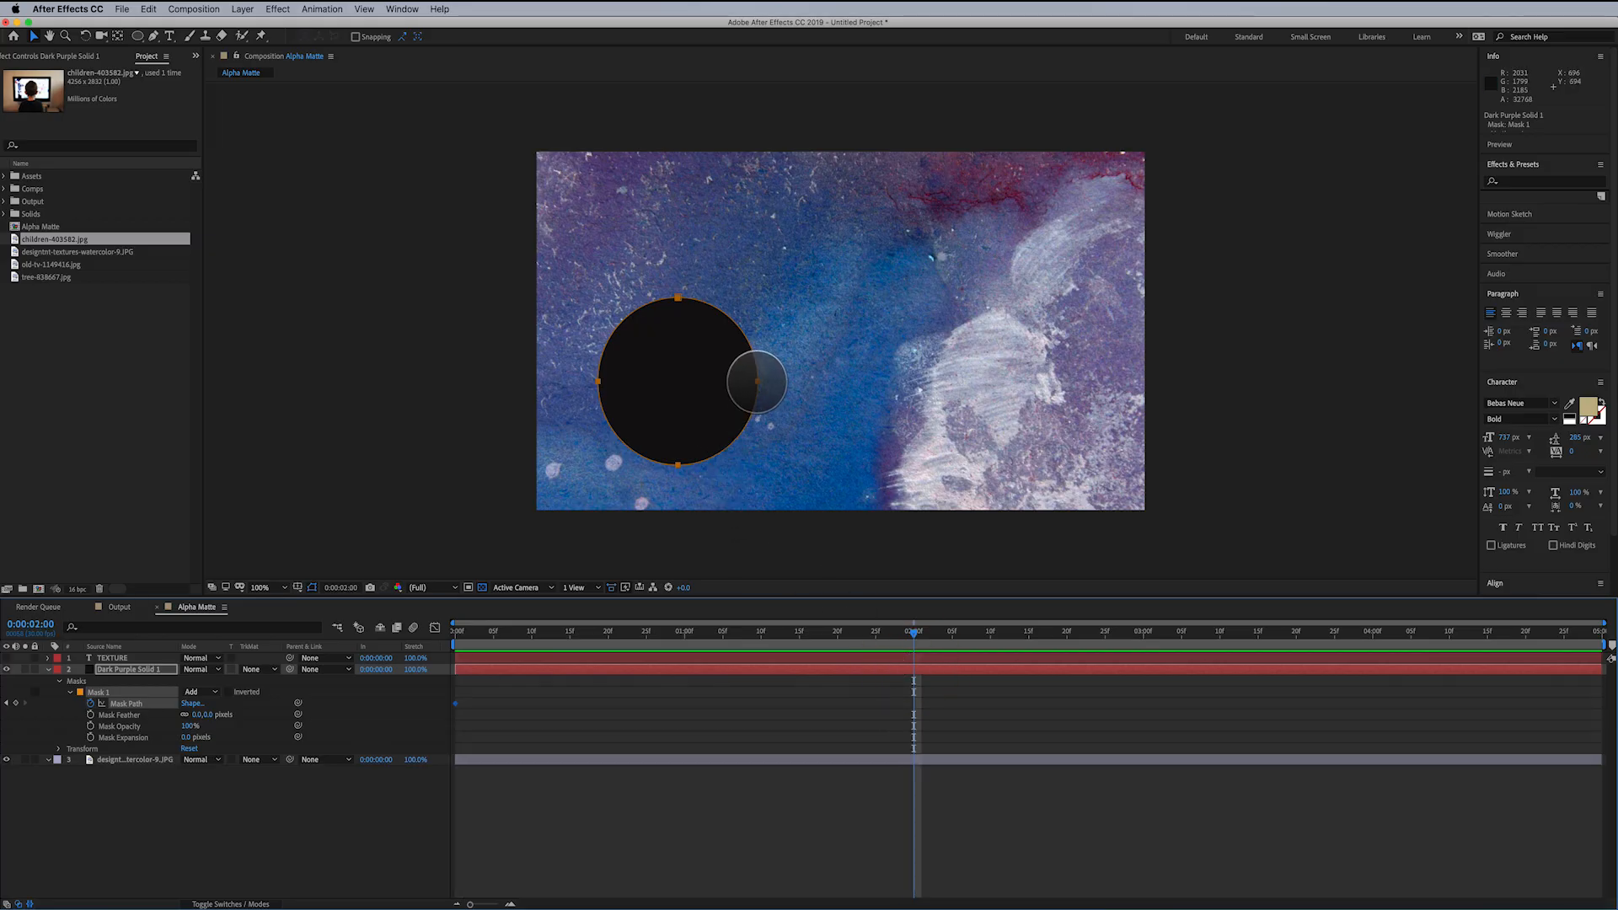
left_click_drag(753, 383, 1084, 264)
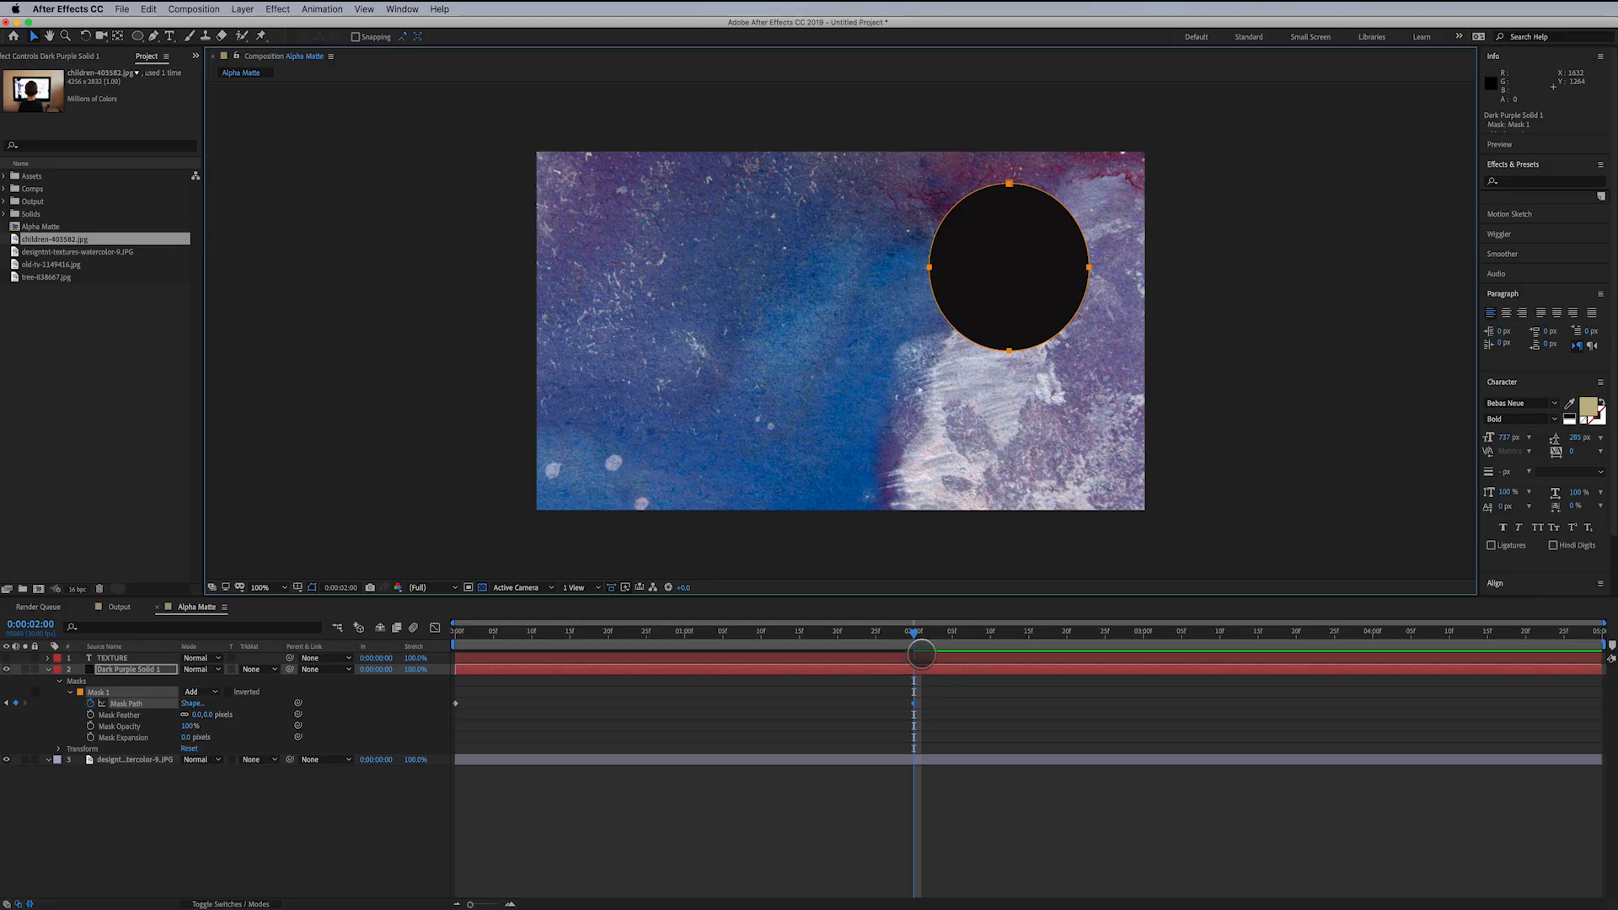
- End the work area at 0:00:02:00, return to the first frame and collapse the Dark Purple Solid 1 properties
left_click_drag(1598, 643, 929, 699)
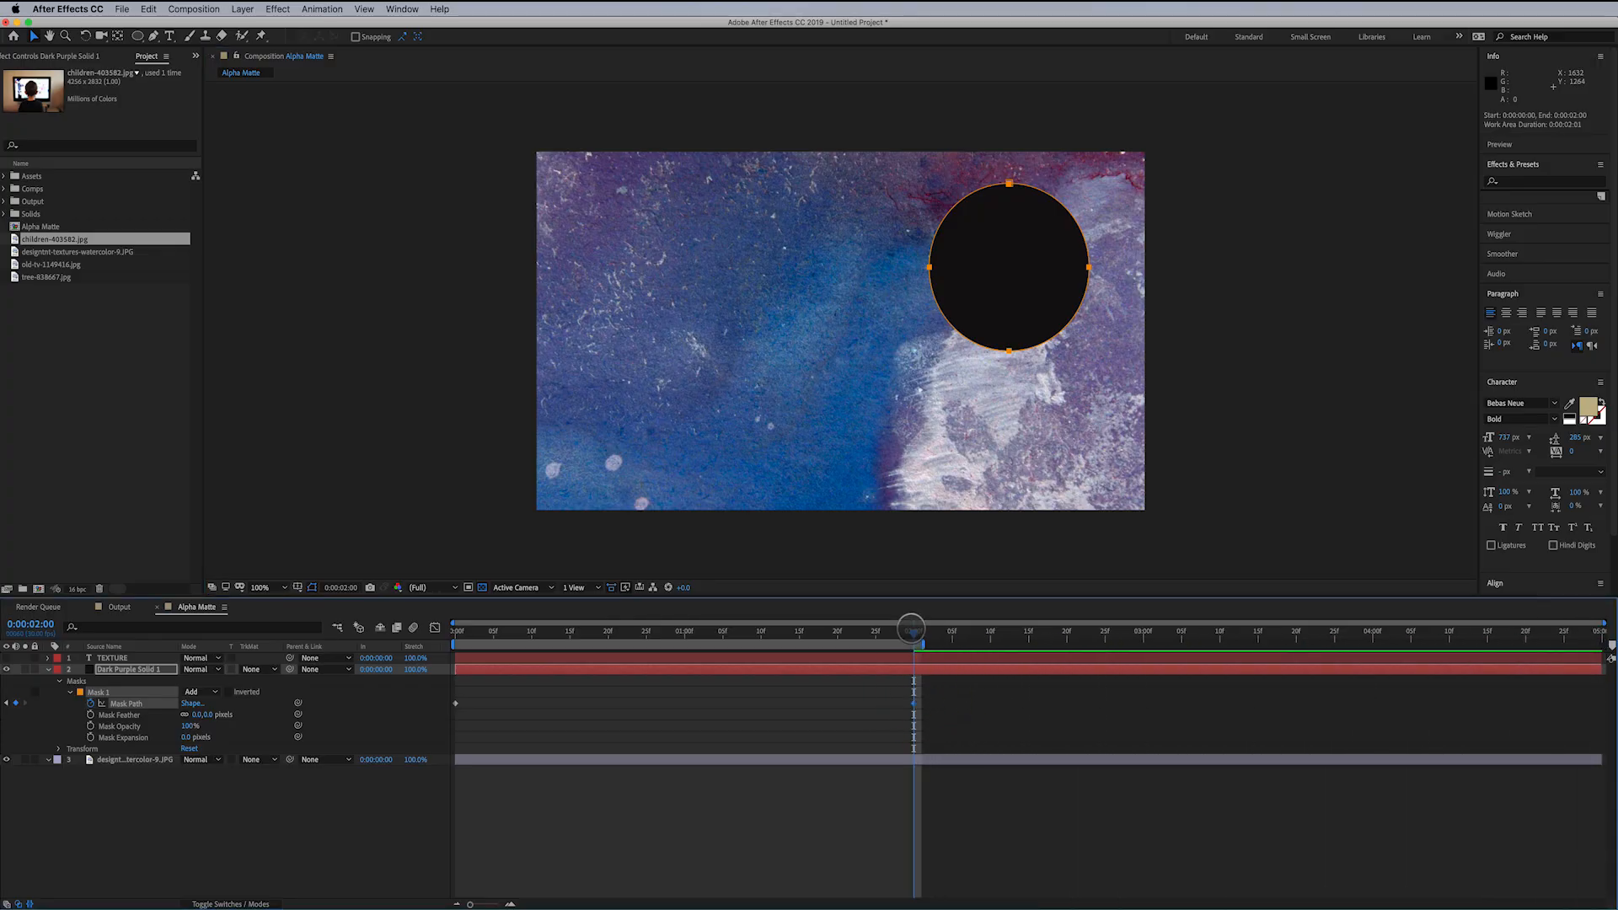
left_click_drag(913, 632, 424, 737)
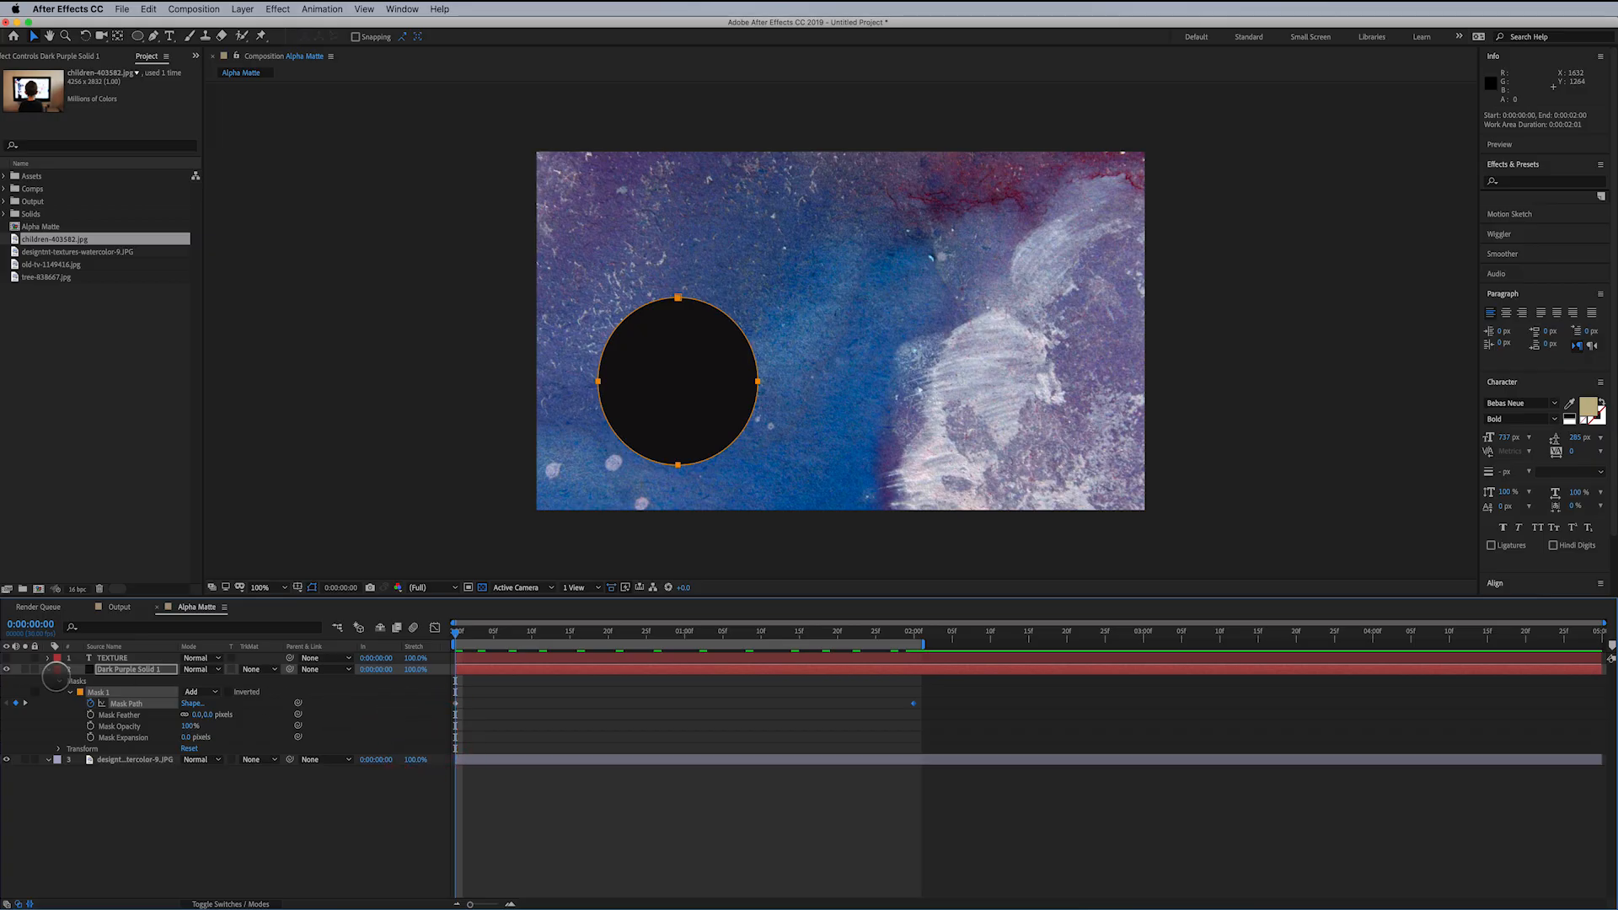
left_click(48, 669)
- Apply Alpha Matte "Dark Purple Solid 1" to the watercolor layer and scrub through the circle's animation
left_click(134, 678)
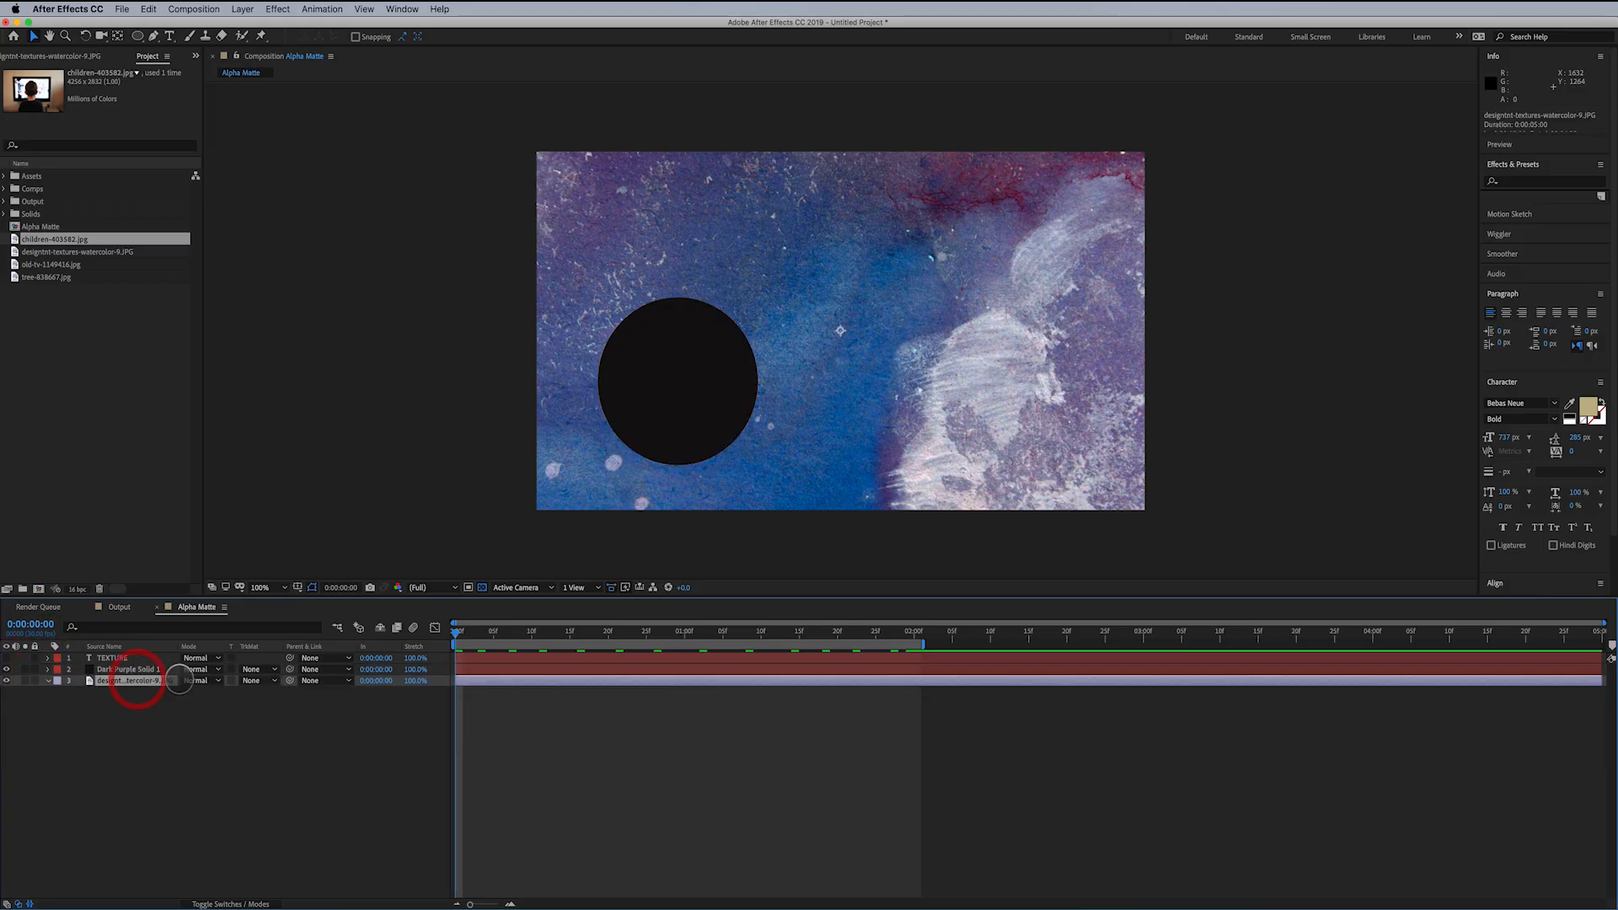
left_click(257, 681)
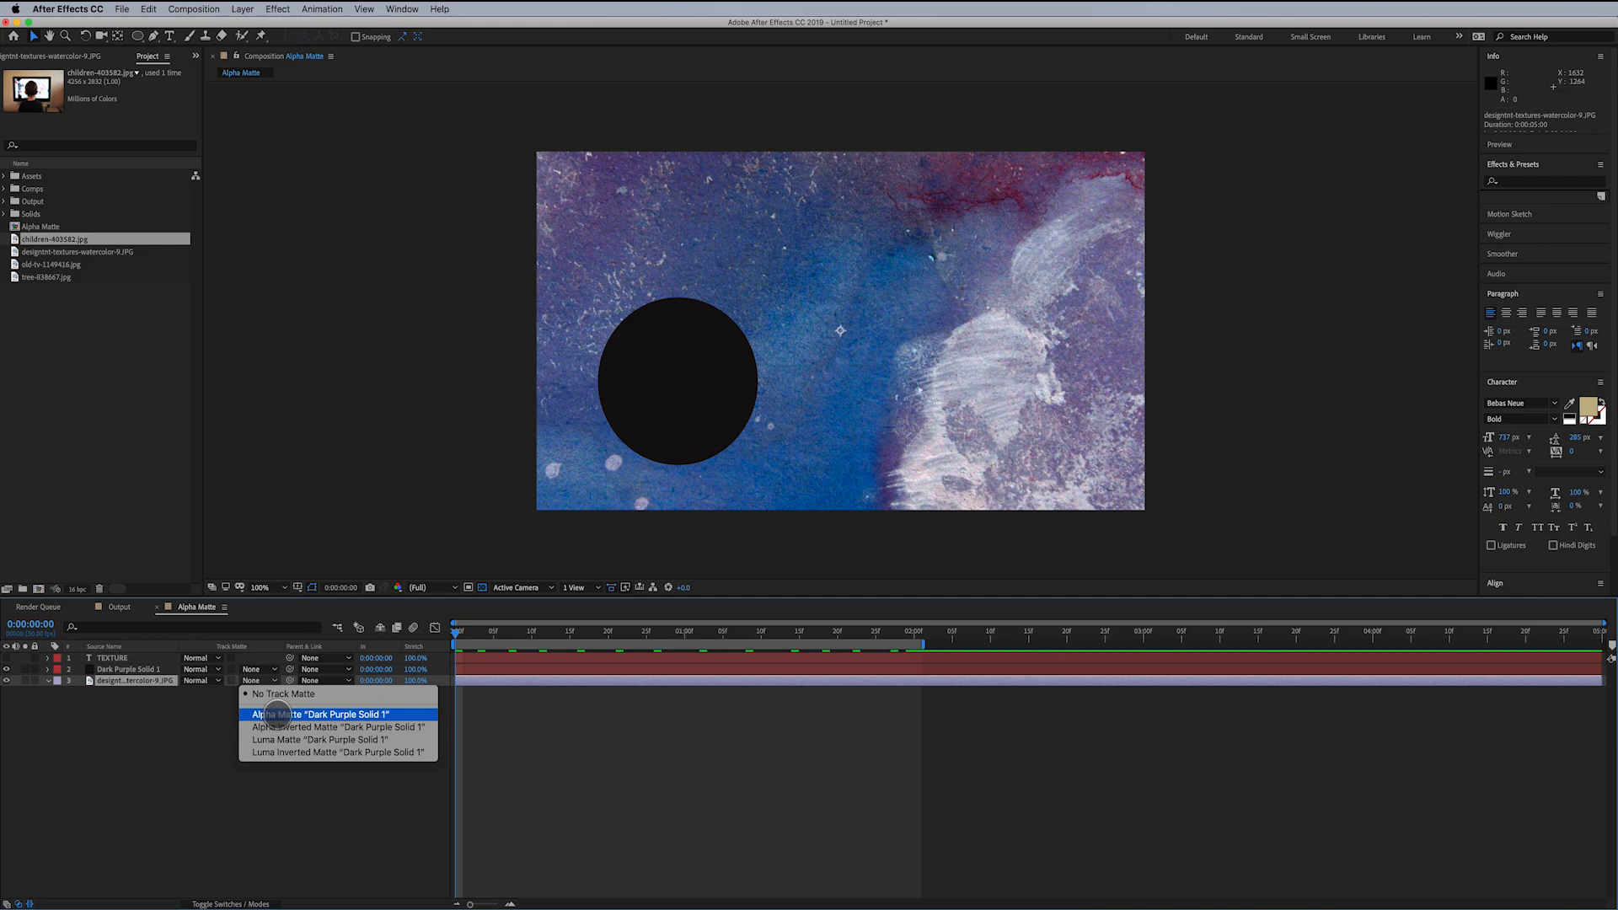
left_click(276, 714)
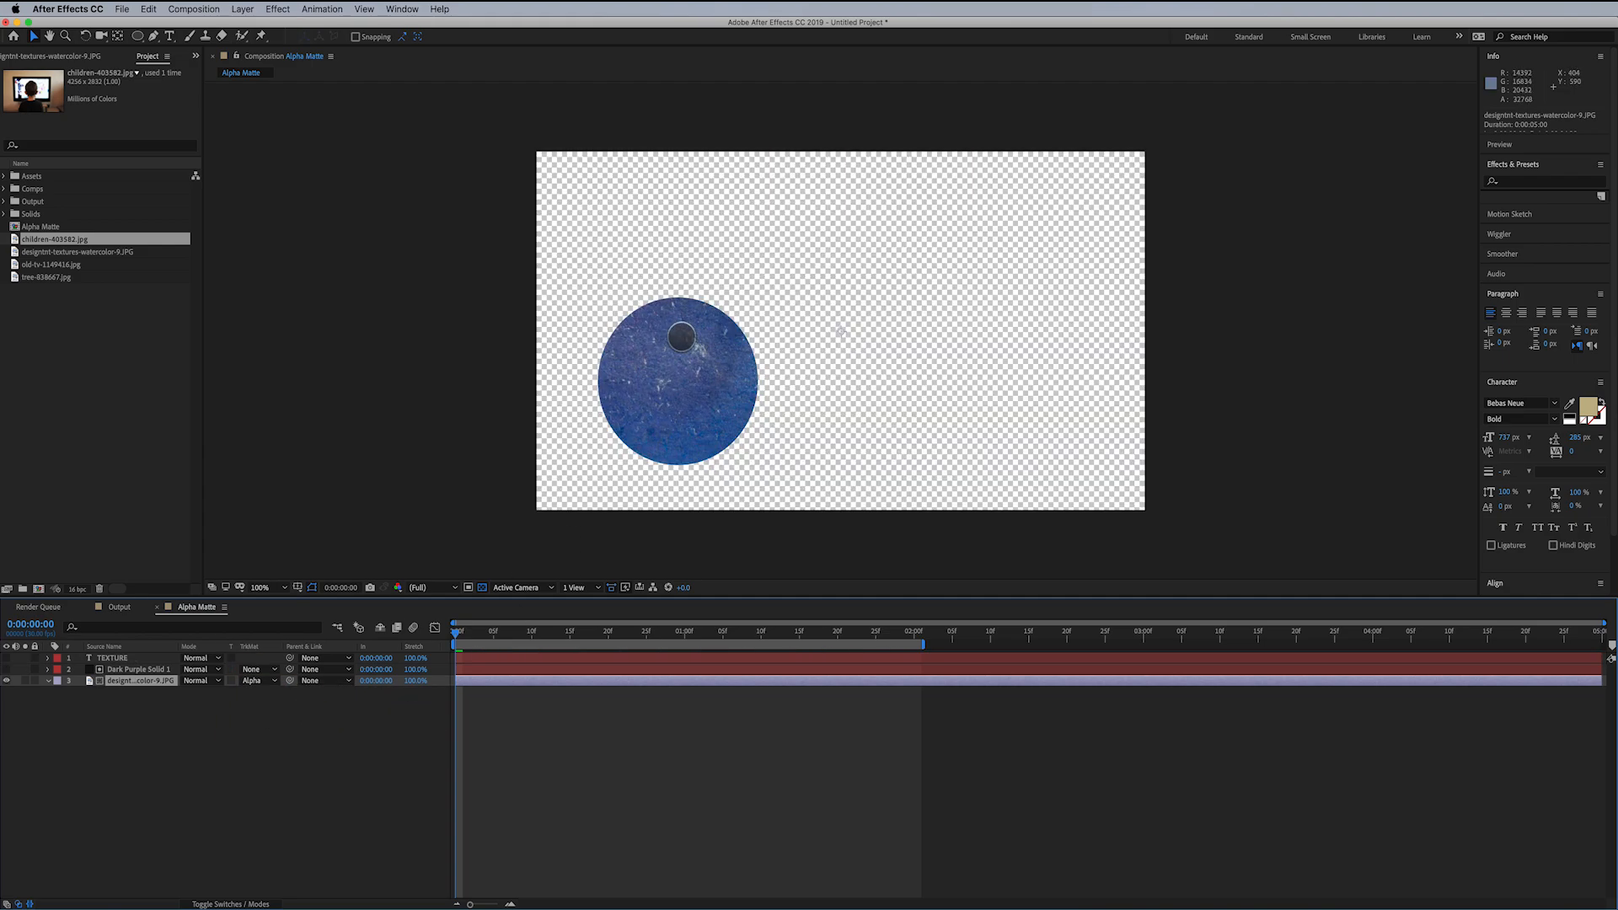
left_click_drag(461, 632, 413, 658)
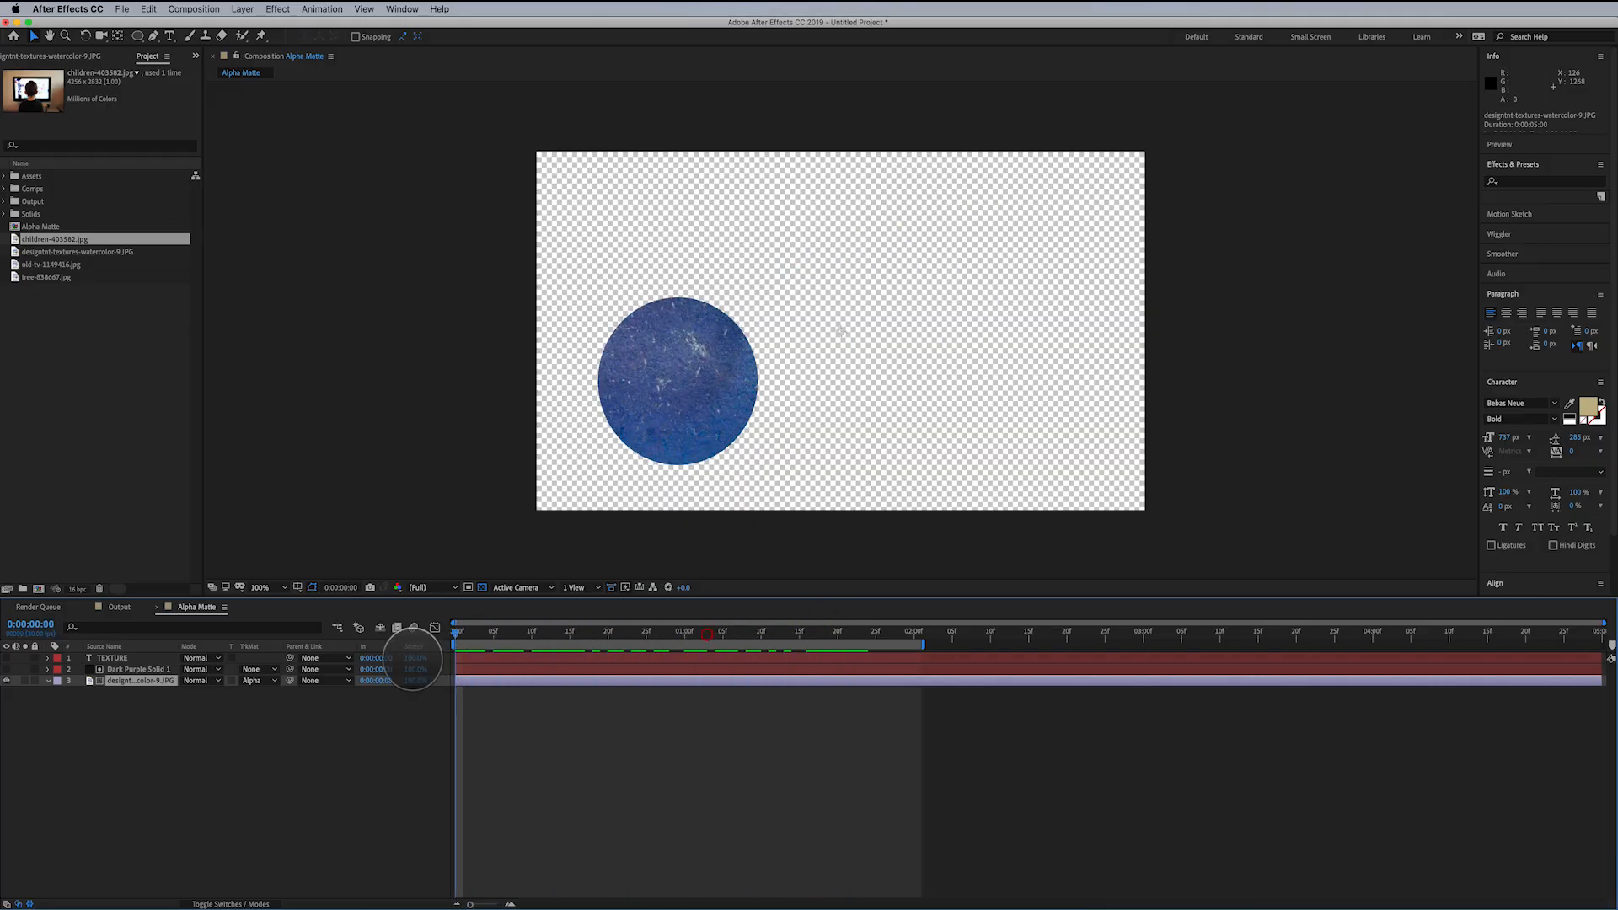
- Switch the watercolor layer to Alpha Inverted Matte "Dark Purple Solid 1" and scrub through the animation
left_click(255, 680)
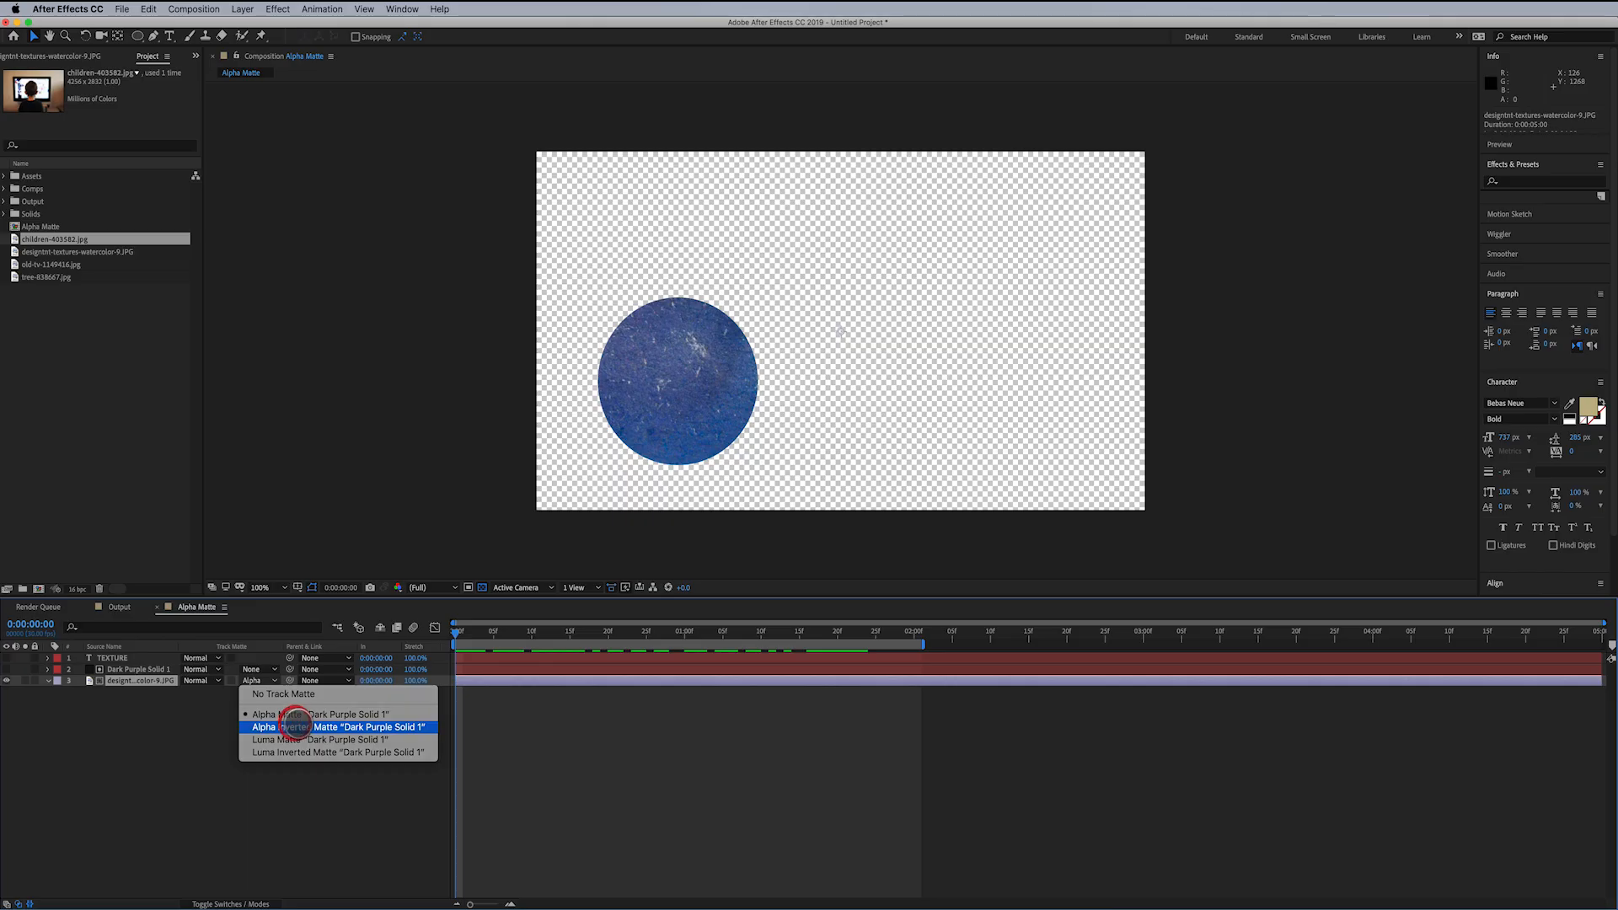
left_click(295, 726)
left_click_drag(462, 632, 348, 642)
- Try Luma Matte and Luma Inverted Matte "Dark Purple Solid 1" on the watercolor layer, with the solid made visible
left_click(259, 672)
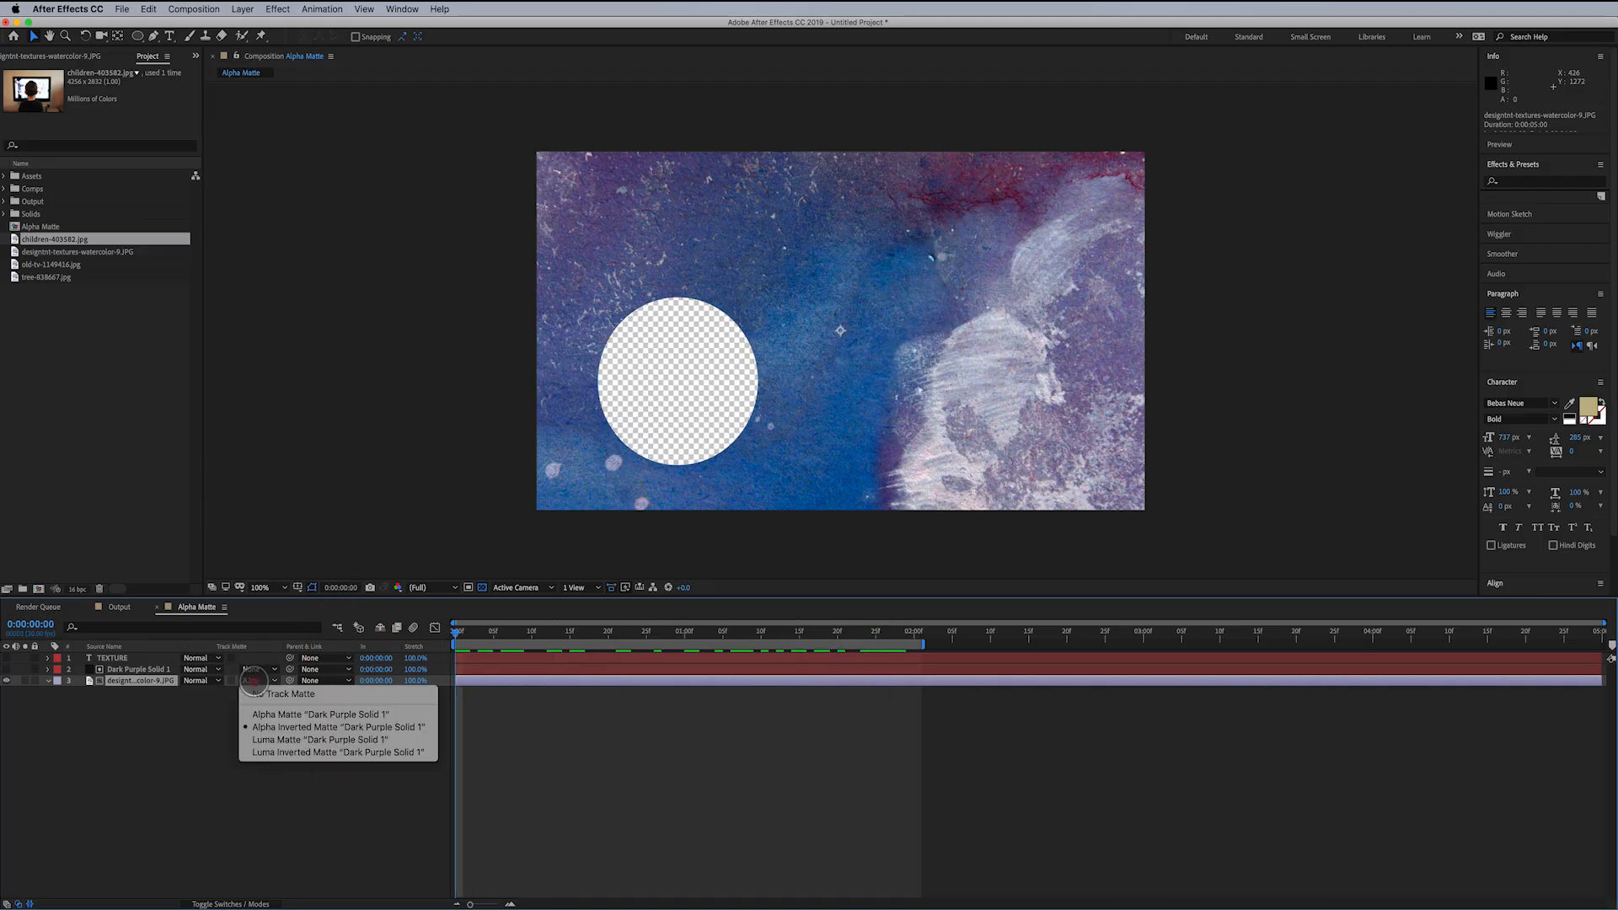
left_click(286, 739)
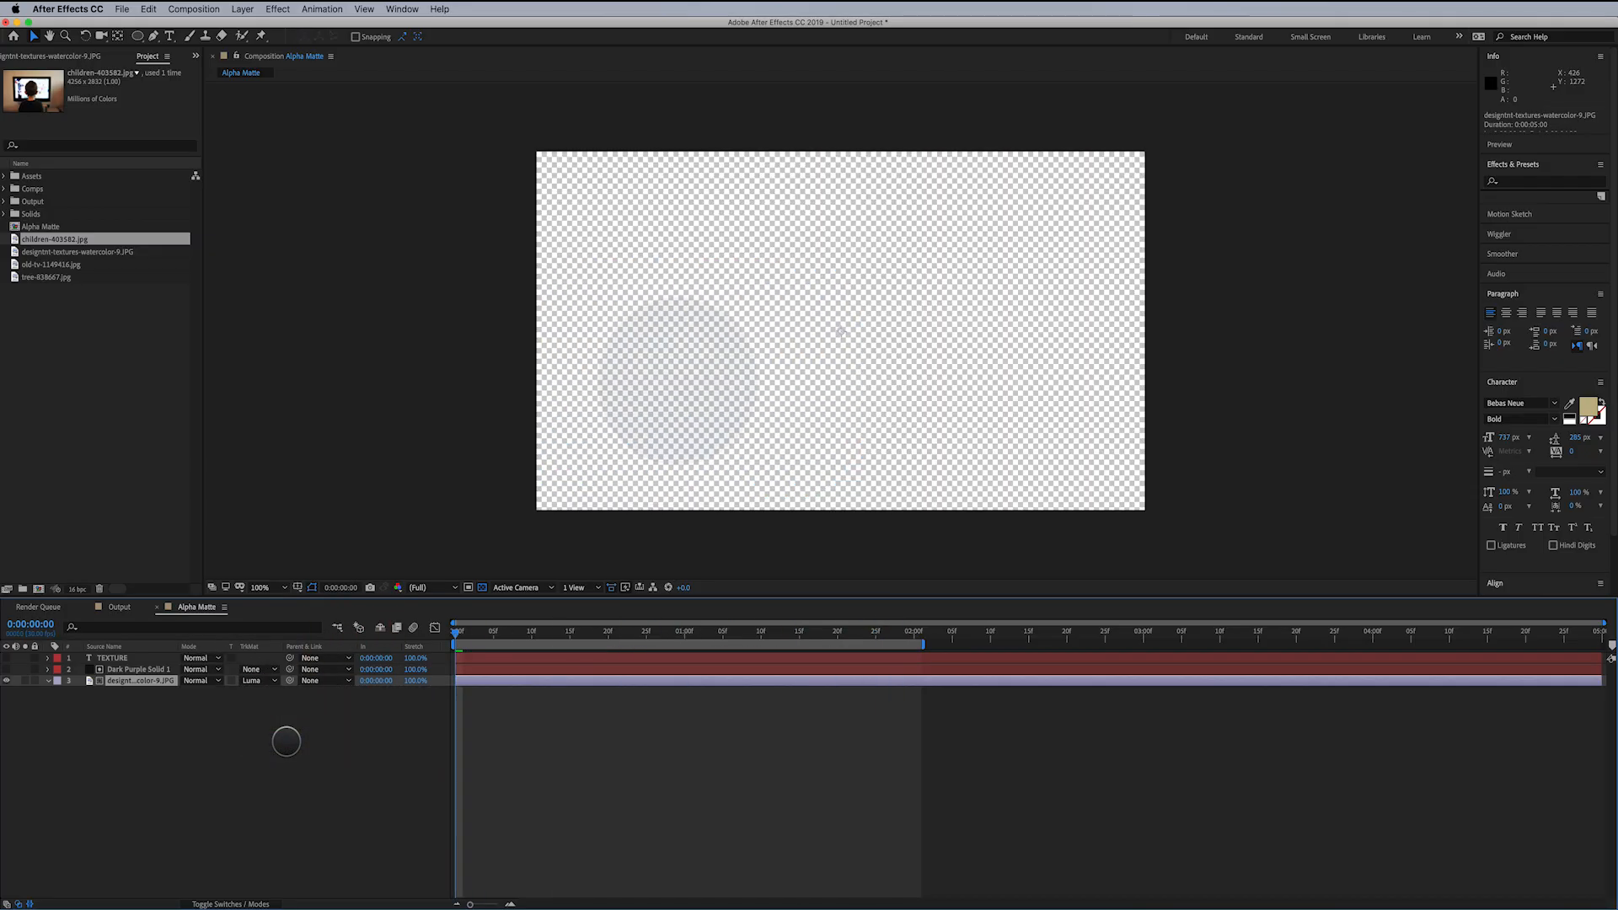
left_click(135, 669)
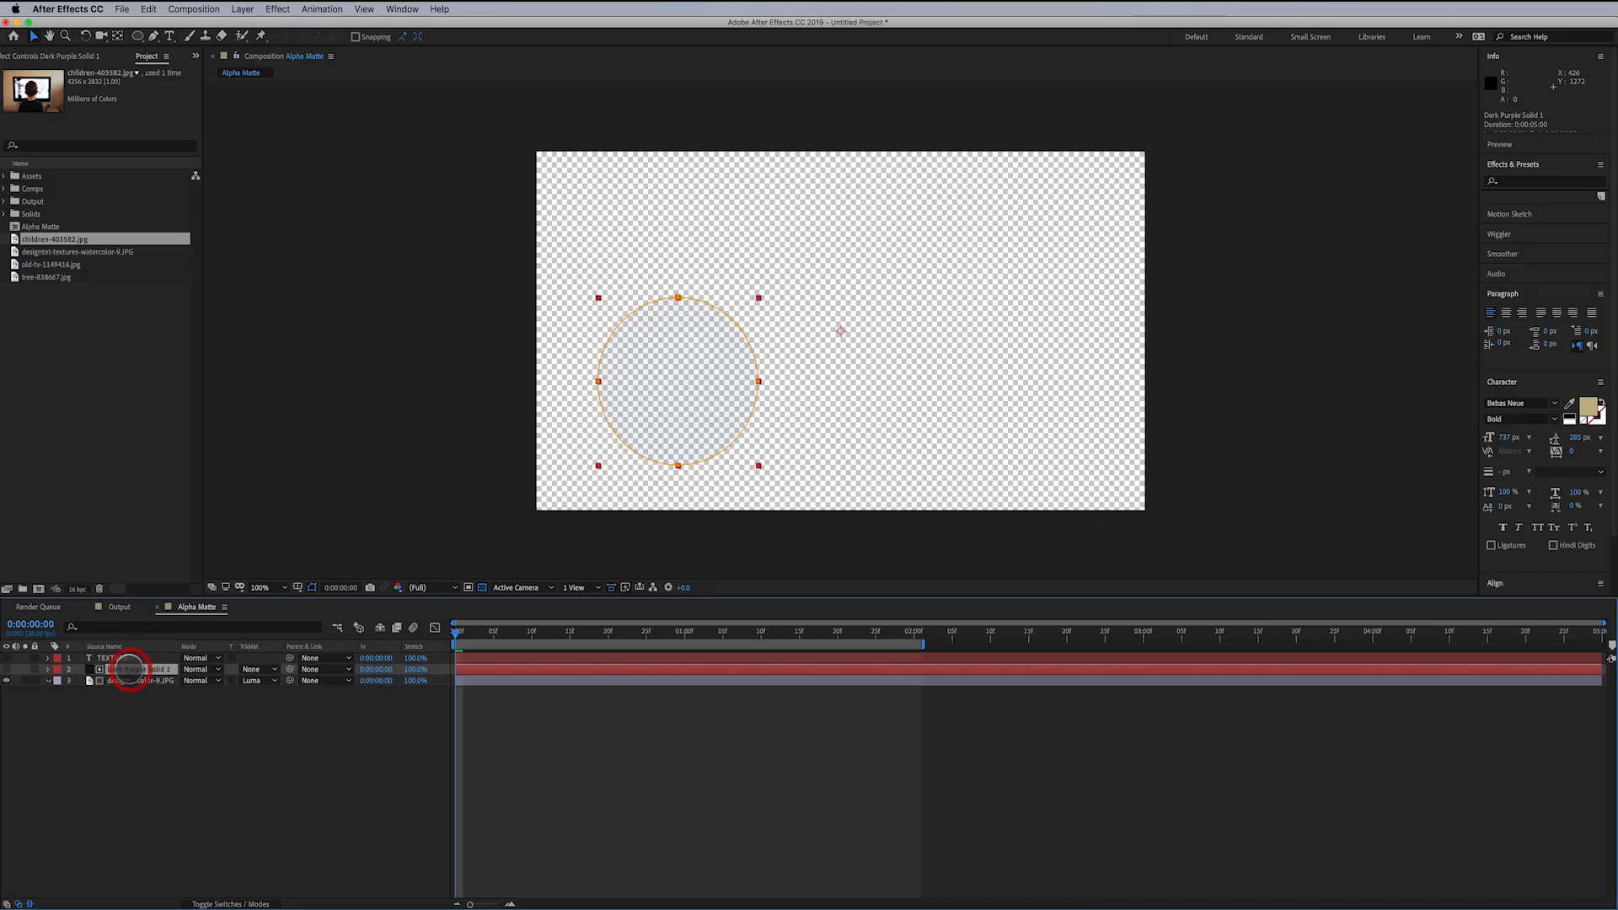
left_click(15, 669)
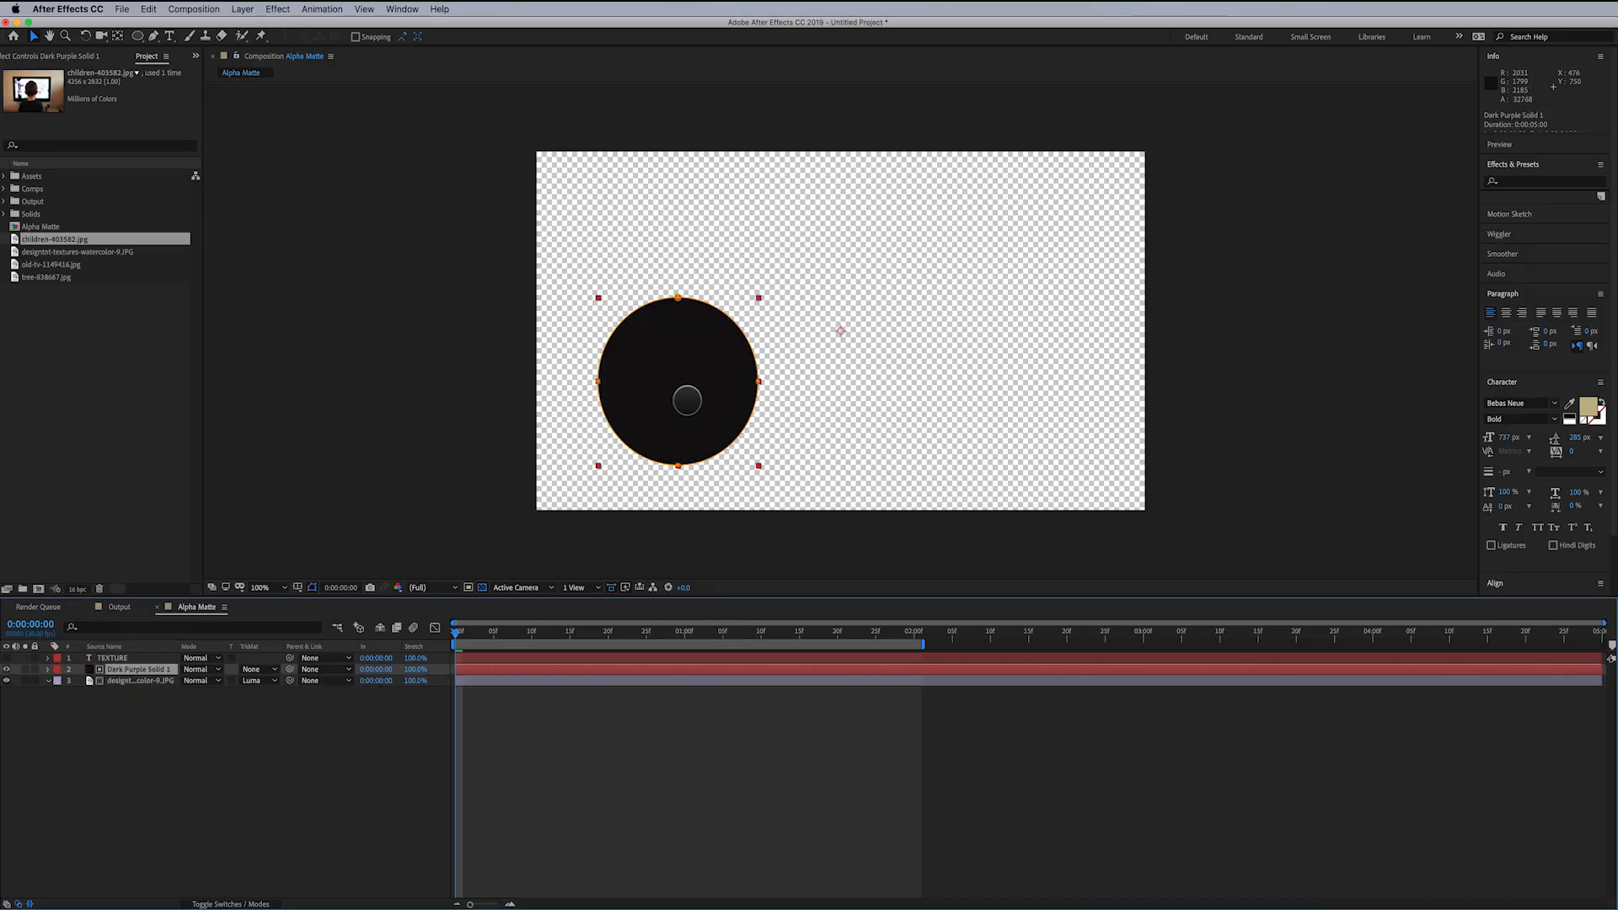
left_click(259, 680)
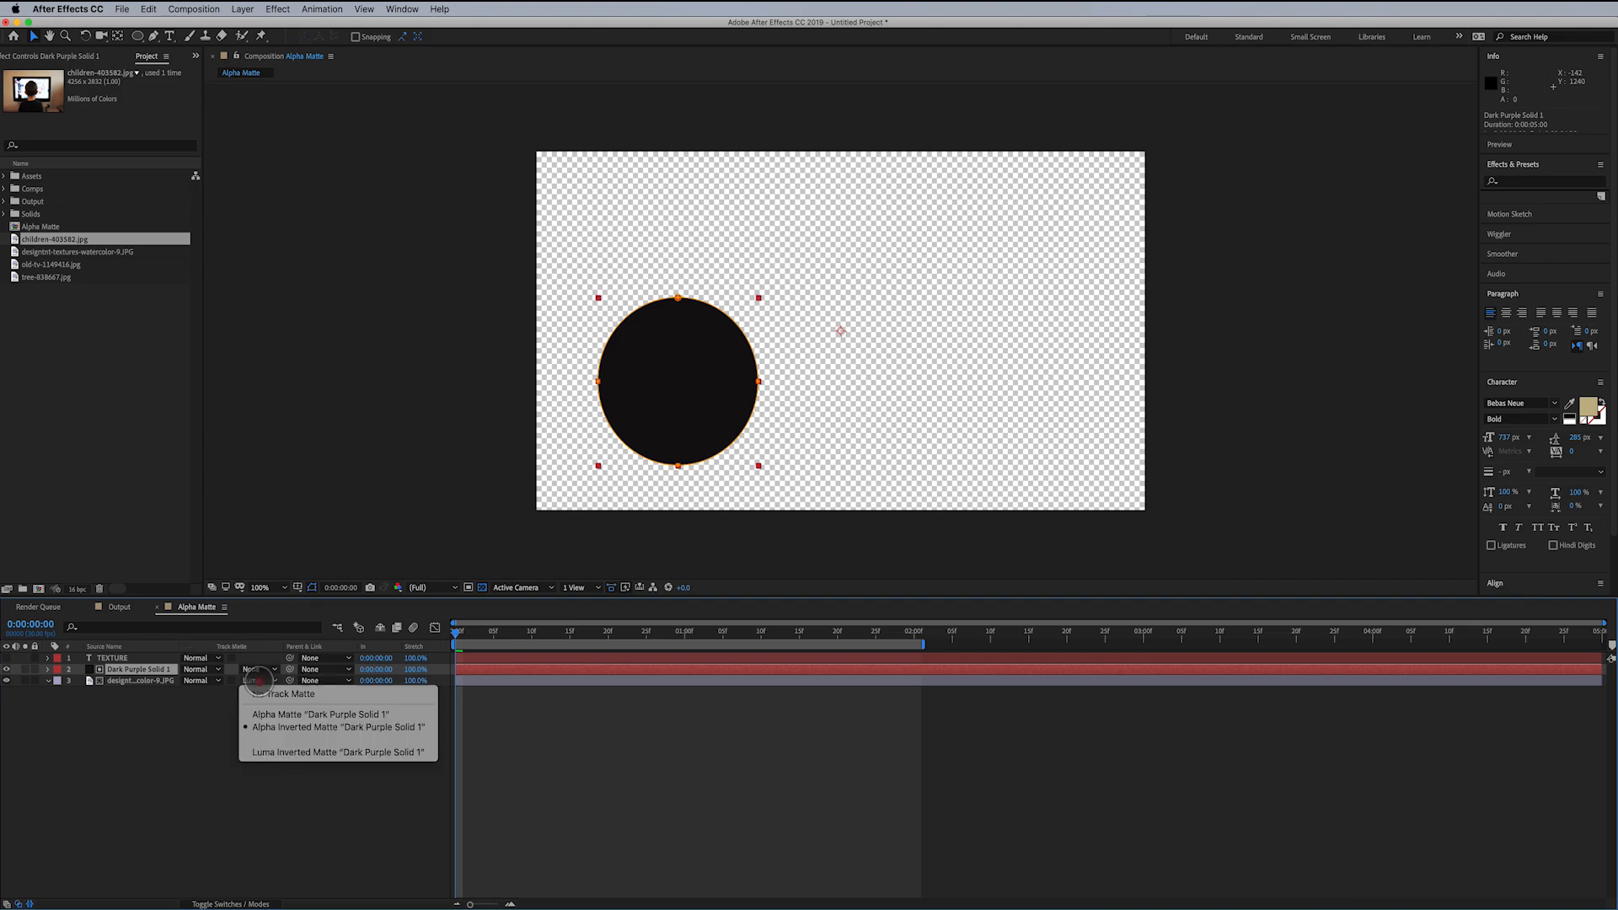
left_click(287, 752)
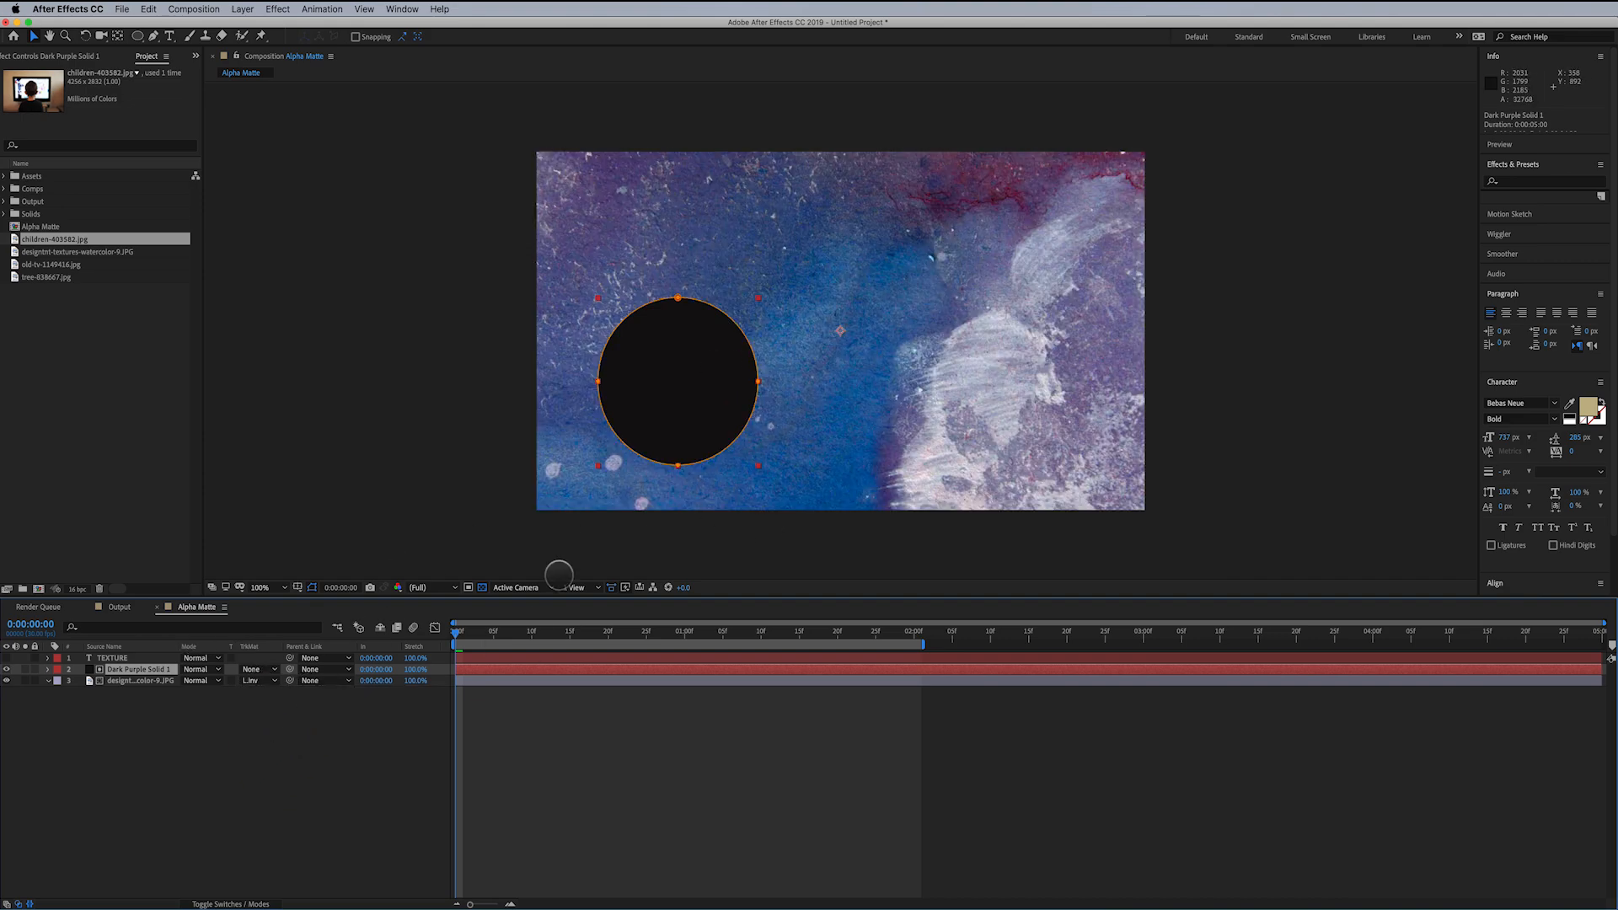
- Clear the watercolor layer's track matte and reapply Alpha Matte "Dark Purple Solid 1"
left_click(253, 681)
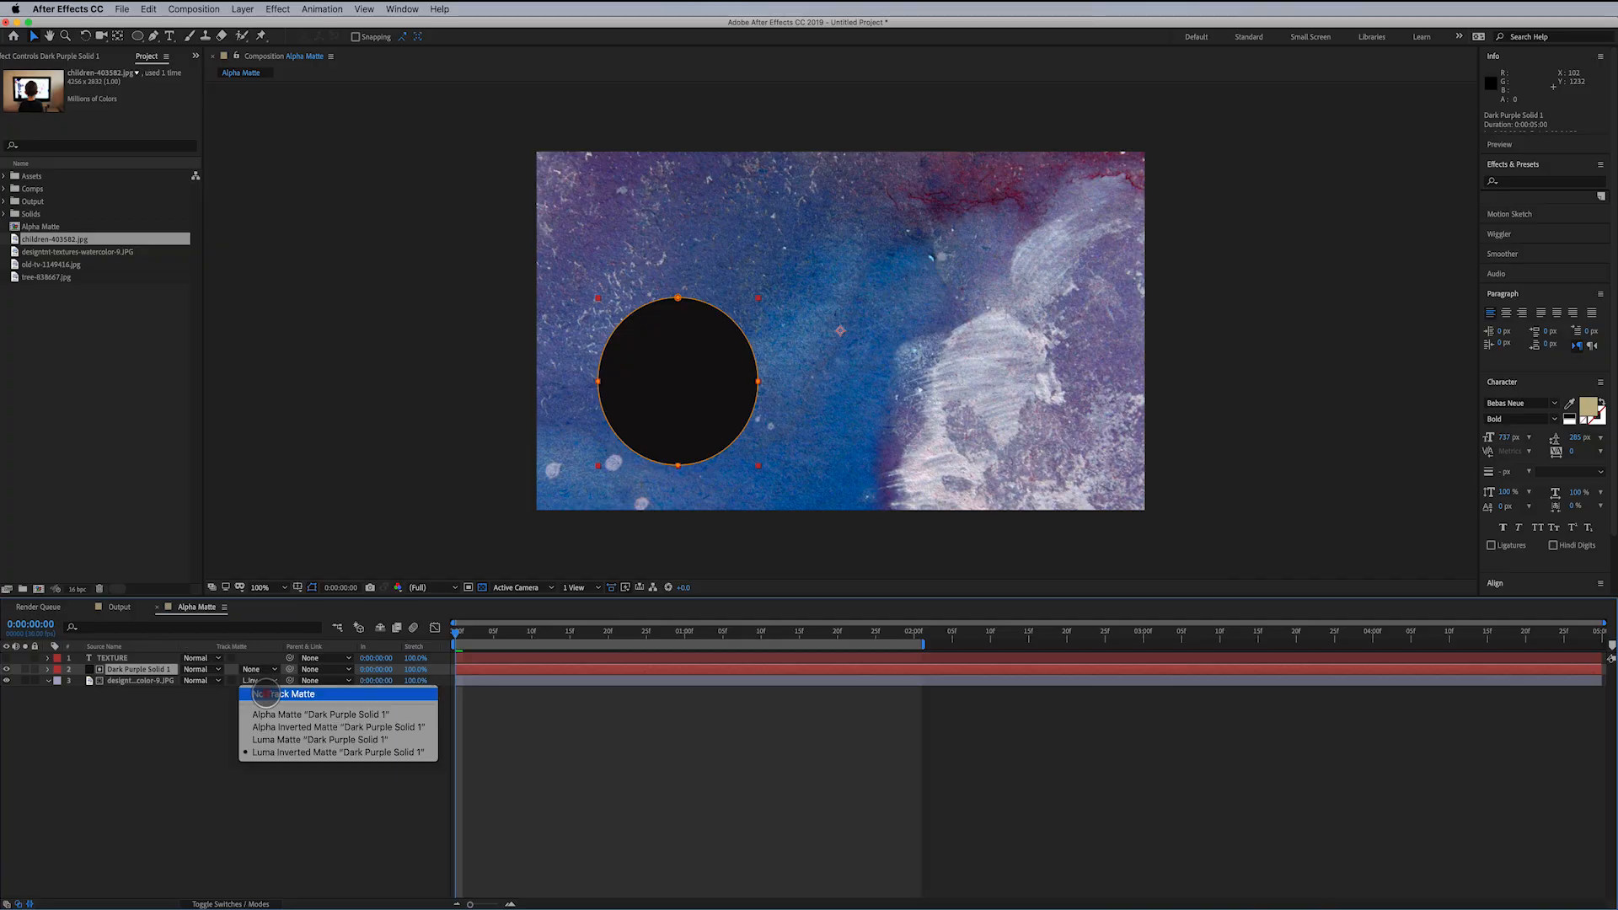
left_click(264, 694)
left_click(257, 681)
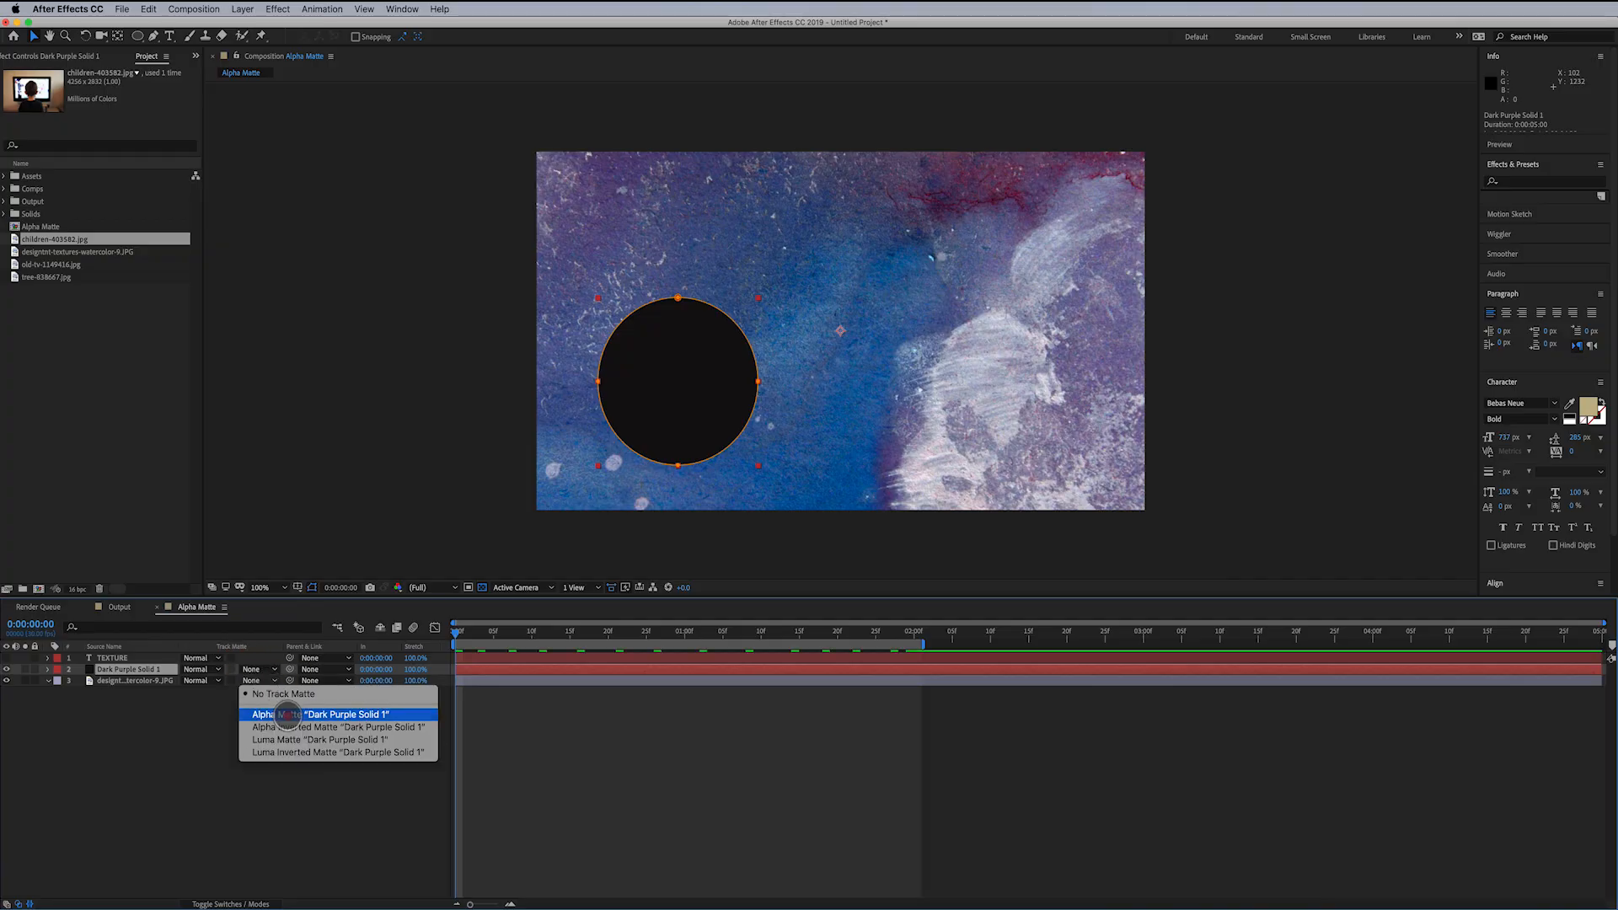
left_click(288, 715)
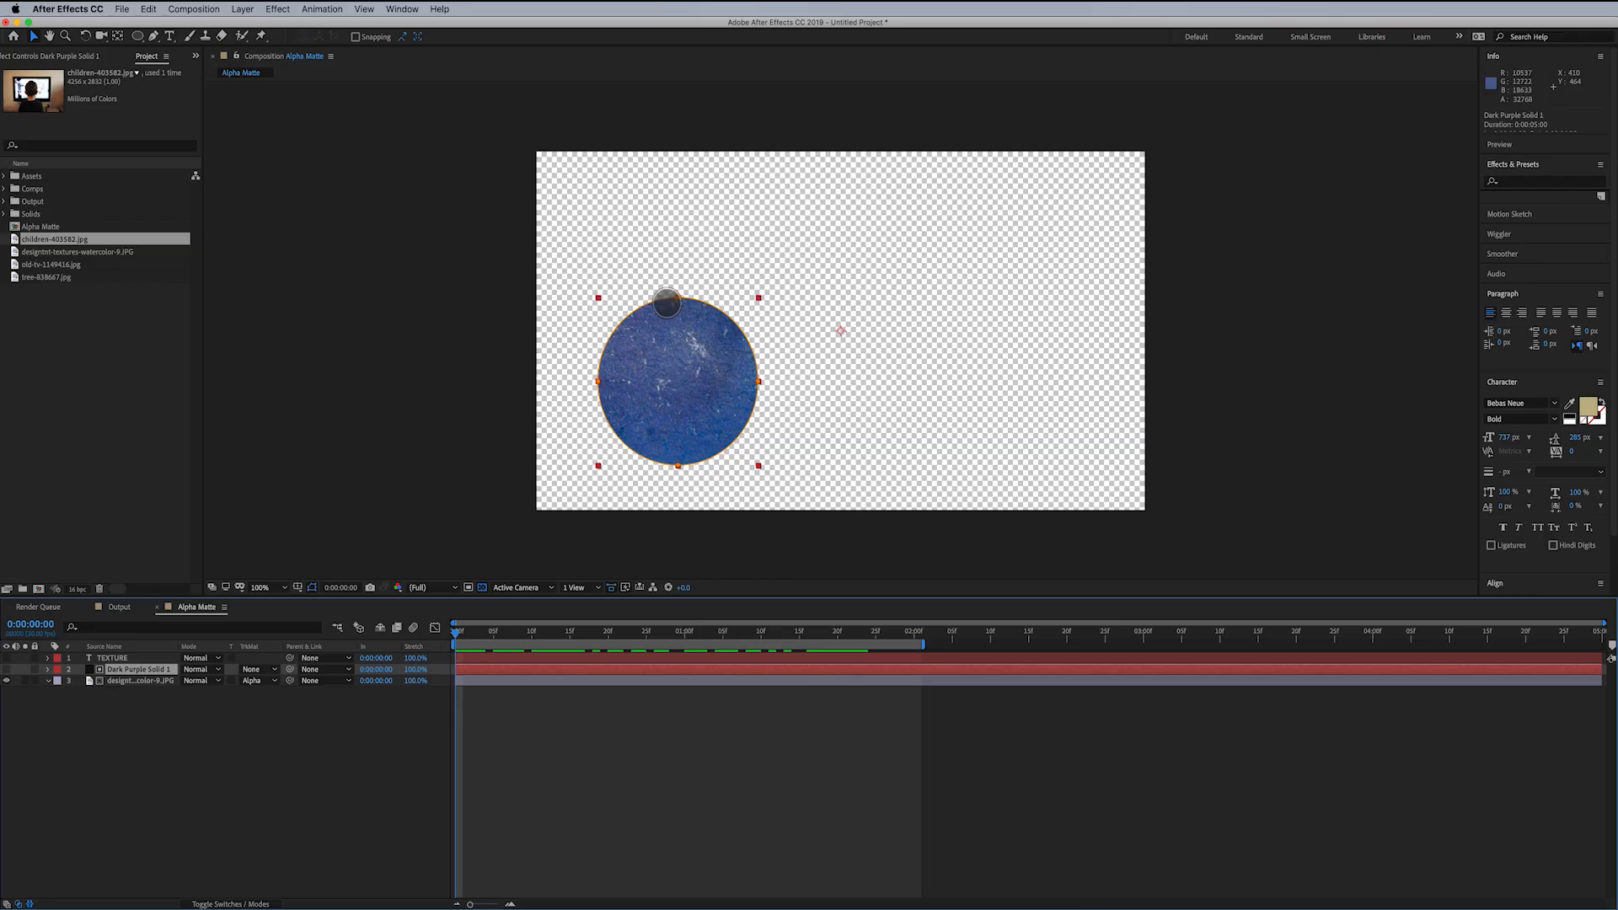
left_click(678, 297)
left_click_drag(705, 291, 718, 217)
key("super+z")
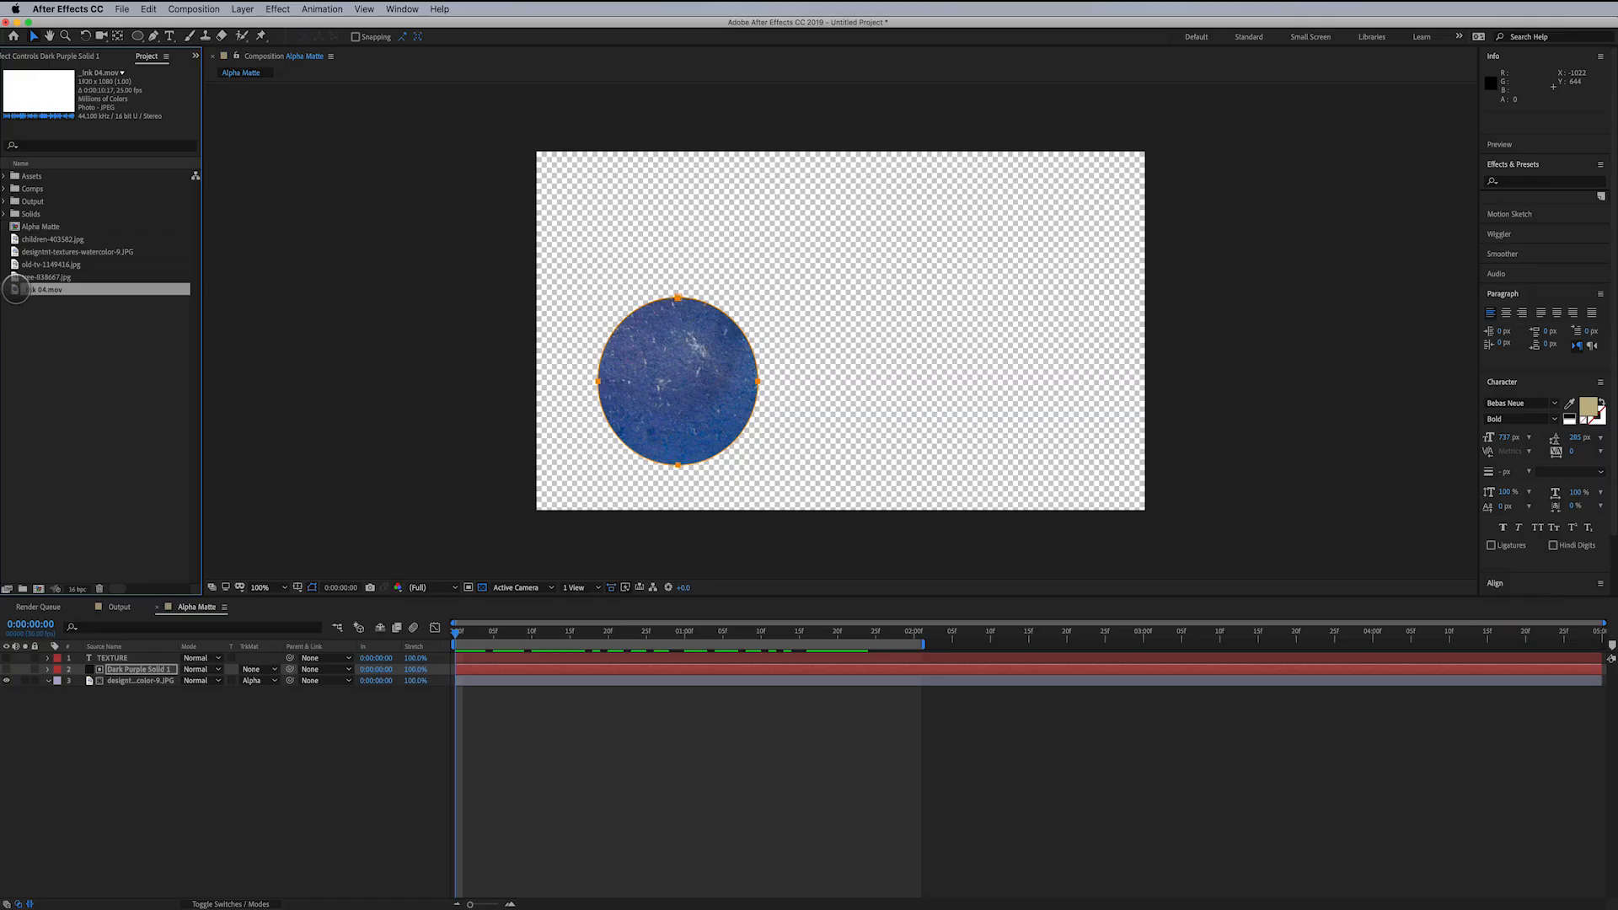
- Place _Ink 04.mov directly above the watercolor layer and shift its in point to -0:00:00:12
mouse_move(15, 290)
left_mouse_down()
mouse_move(100, 520)
mouse_move(117, 678)
left_mouse_up()
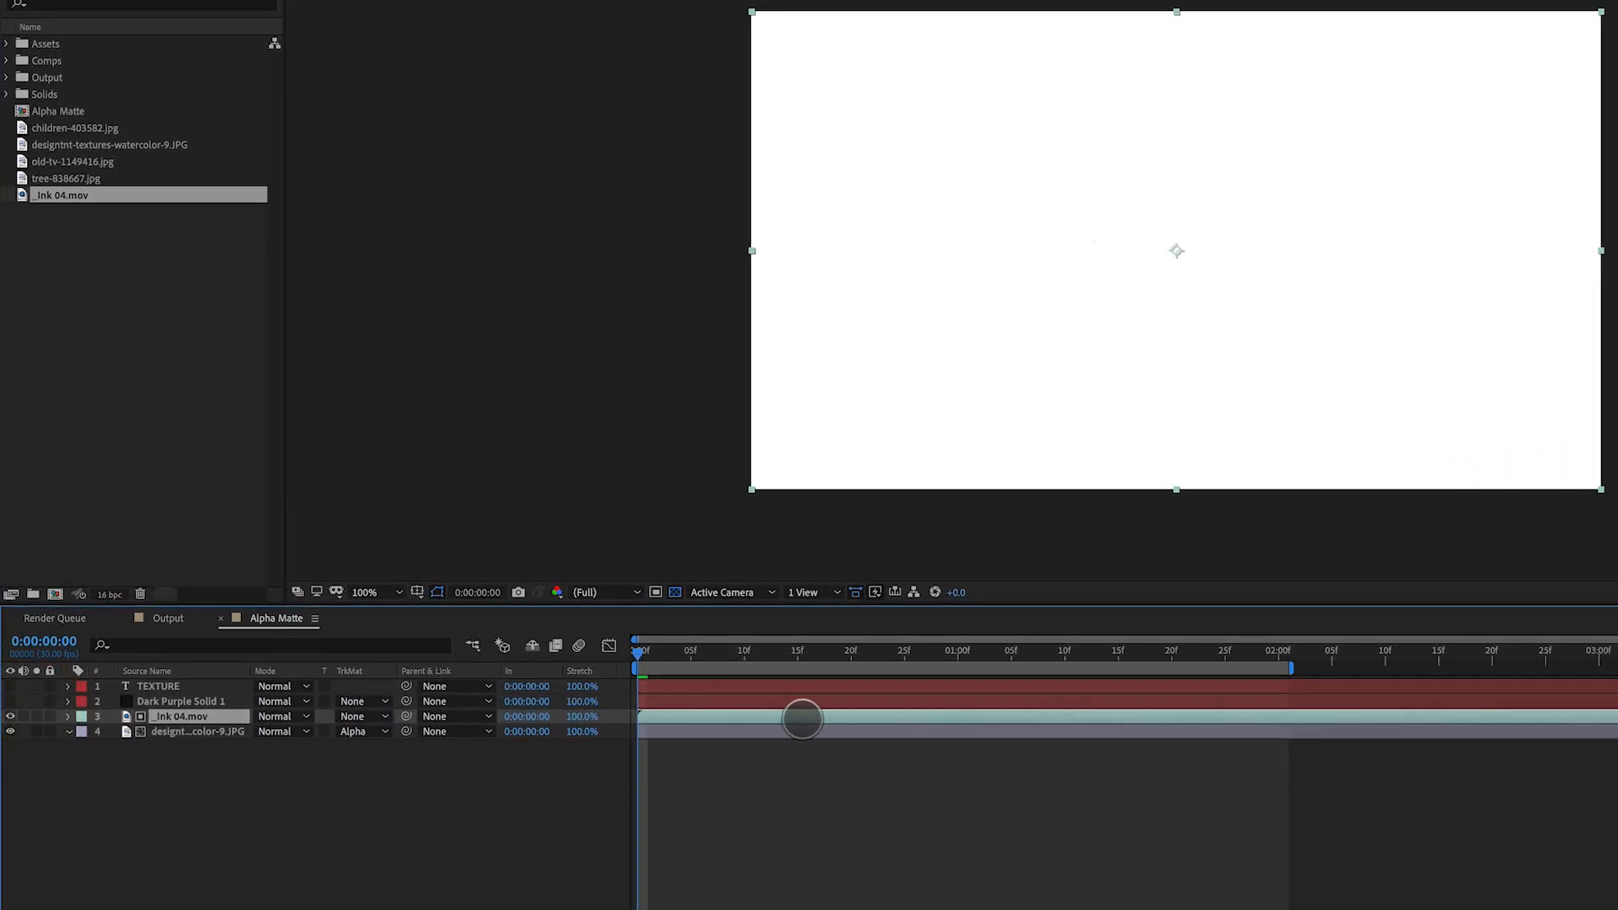
left_click_drag(840, 716, 710, 719)
- Review the watercolor layer's Alpha Matte "_Ink 04.mov" with the ink layer shown, and leave the ink layer hidden
left_click(198, 732)
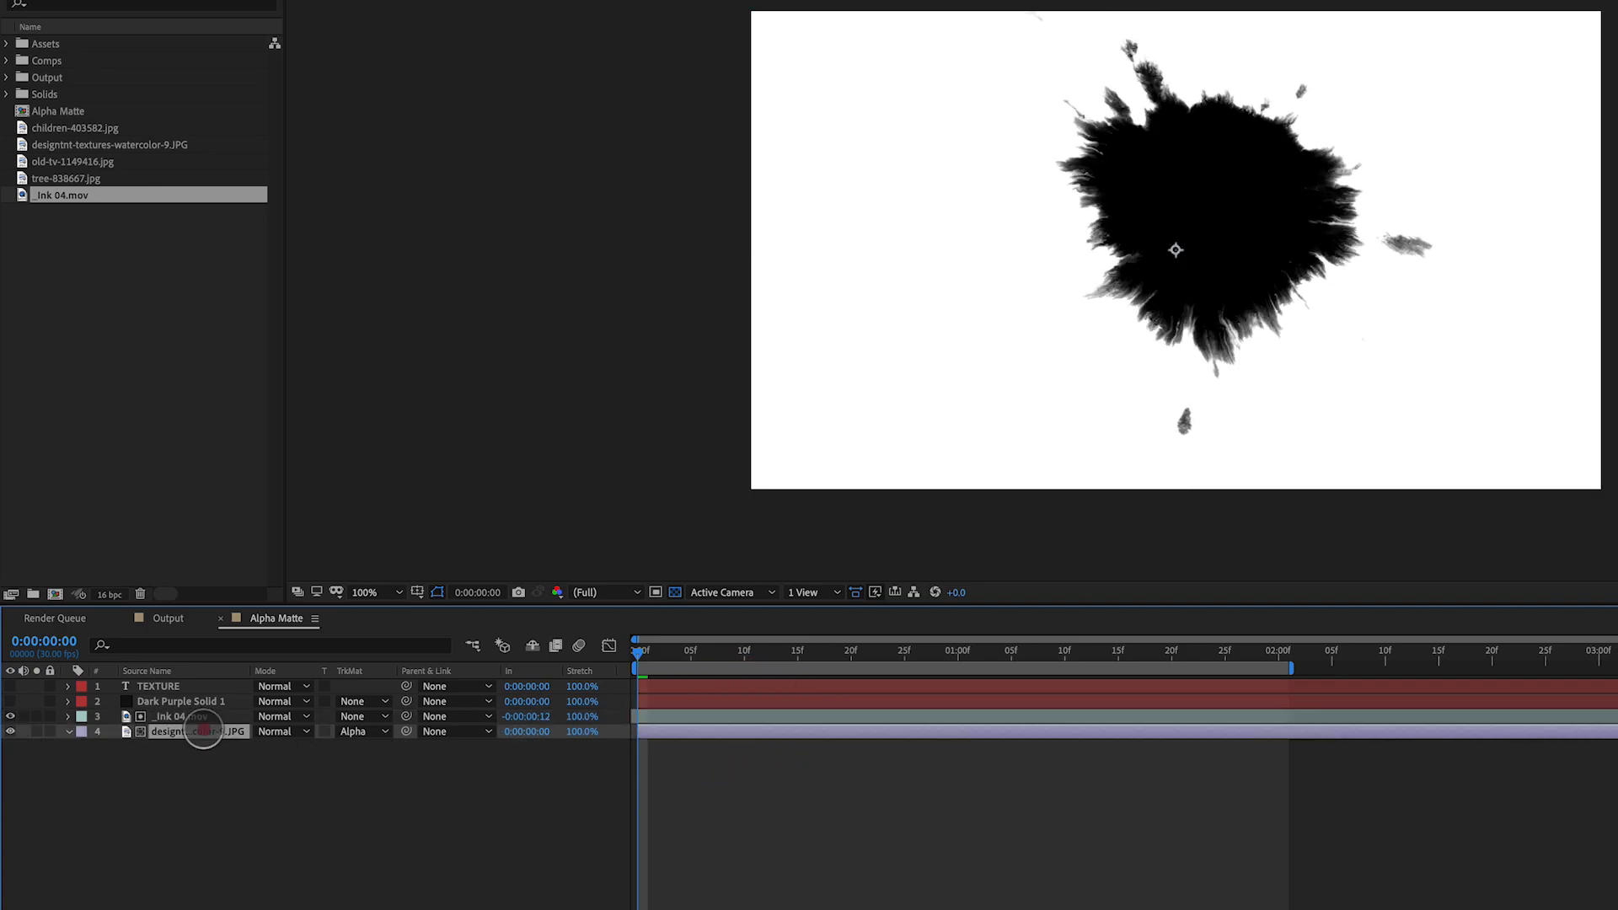
left_click(375, 735)
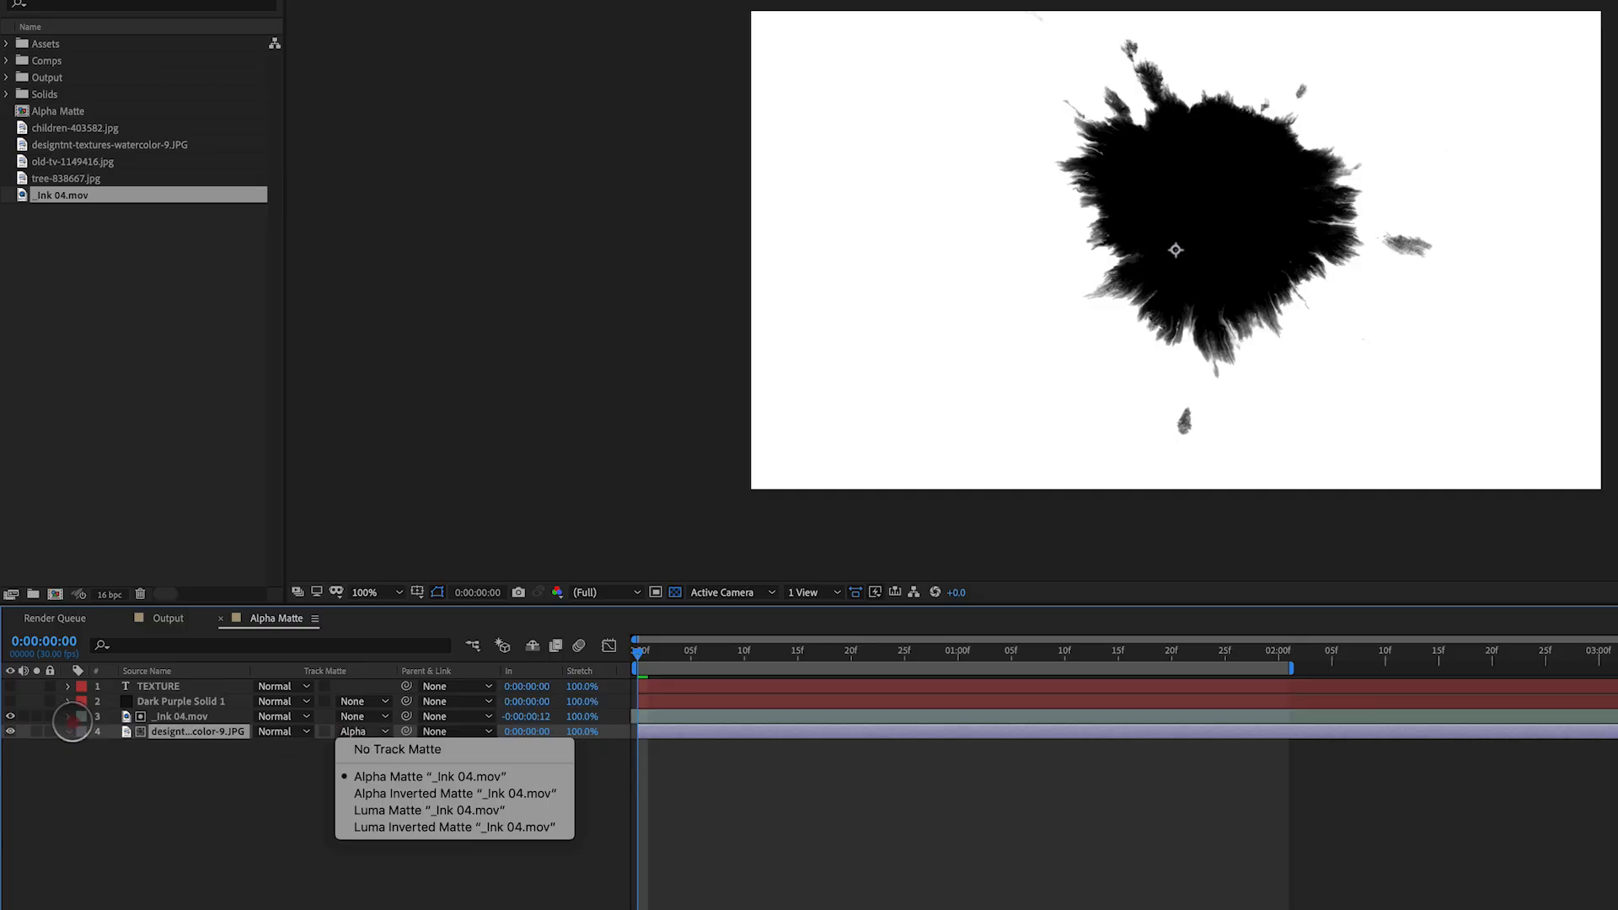
left_click(72, 722)
left_click(10, 716)
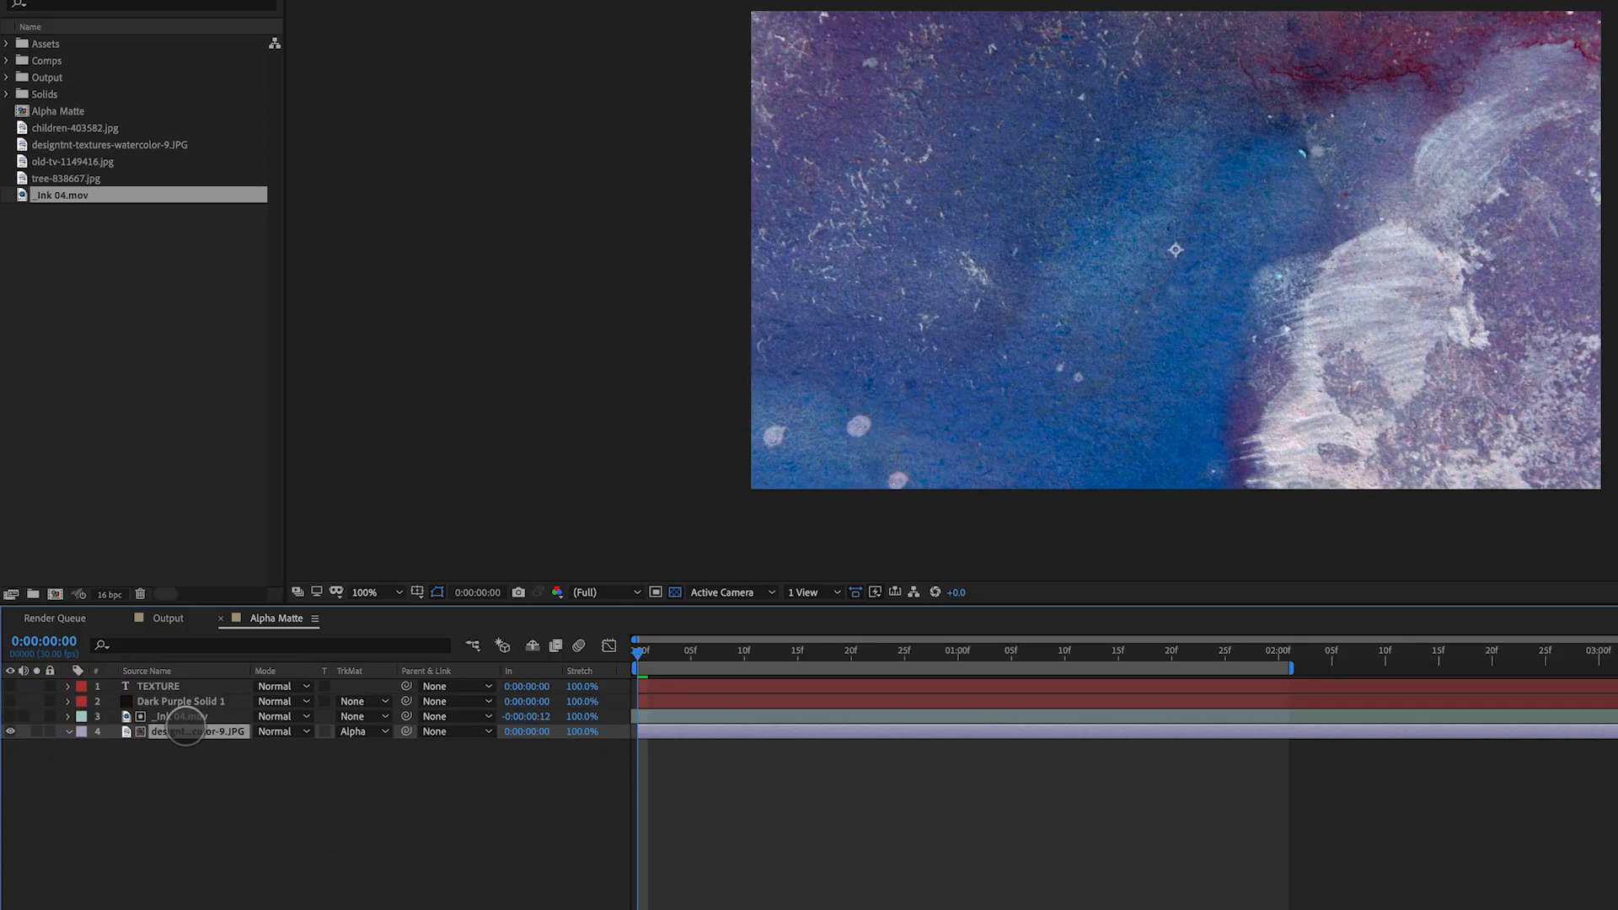
left_click(10, 716)
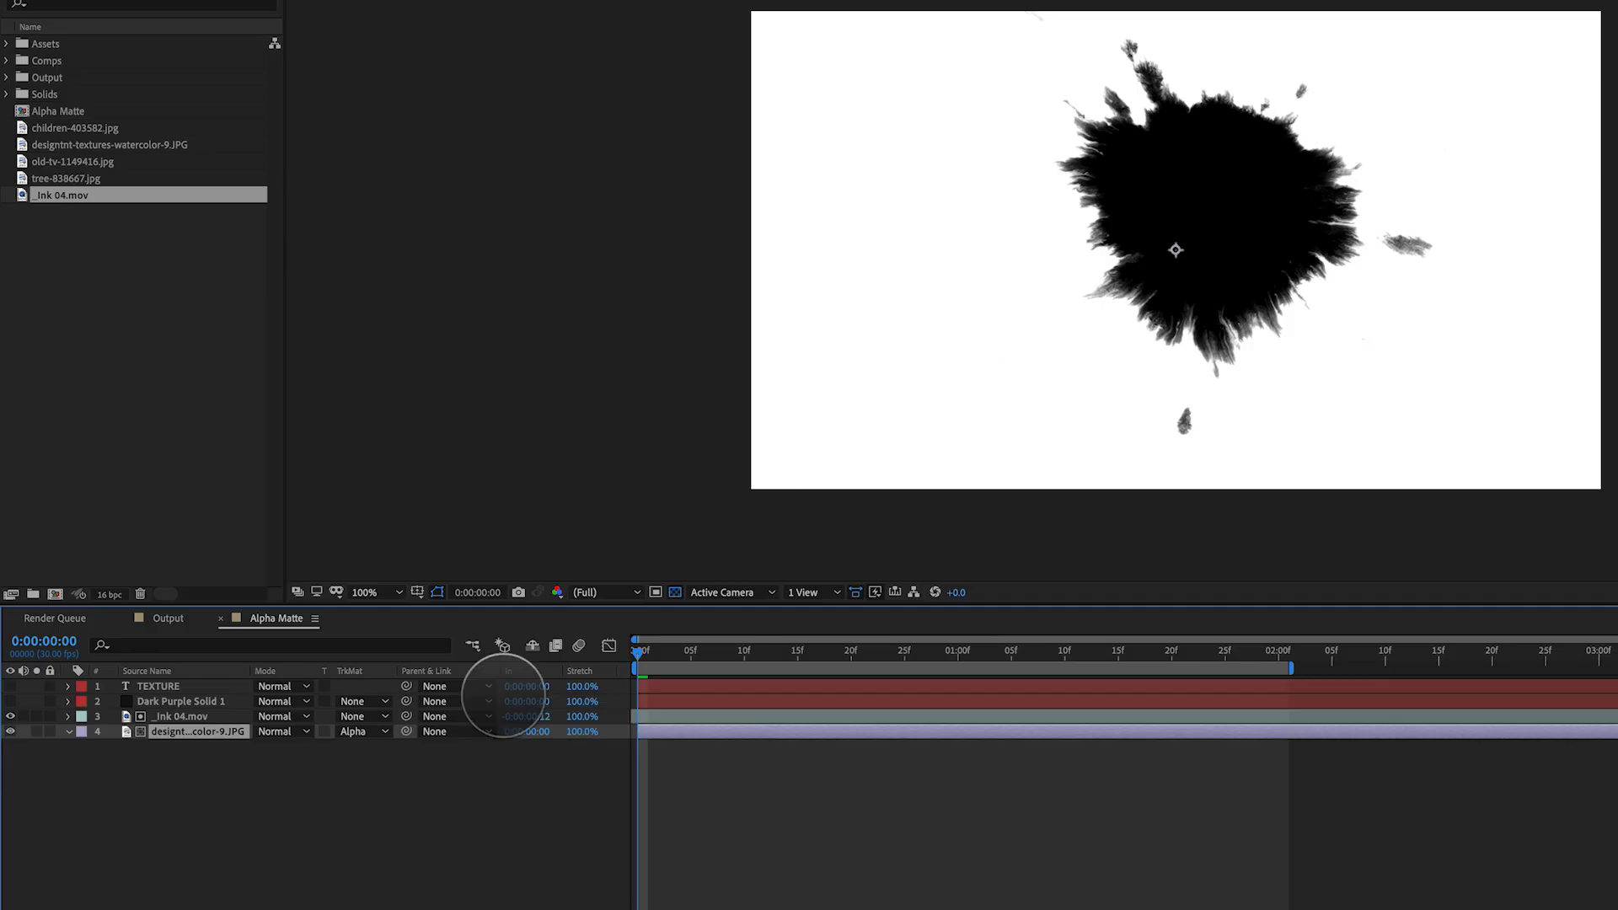
left_click(378, 731)
left_click(376, 769)
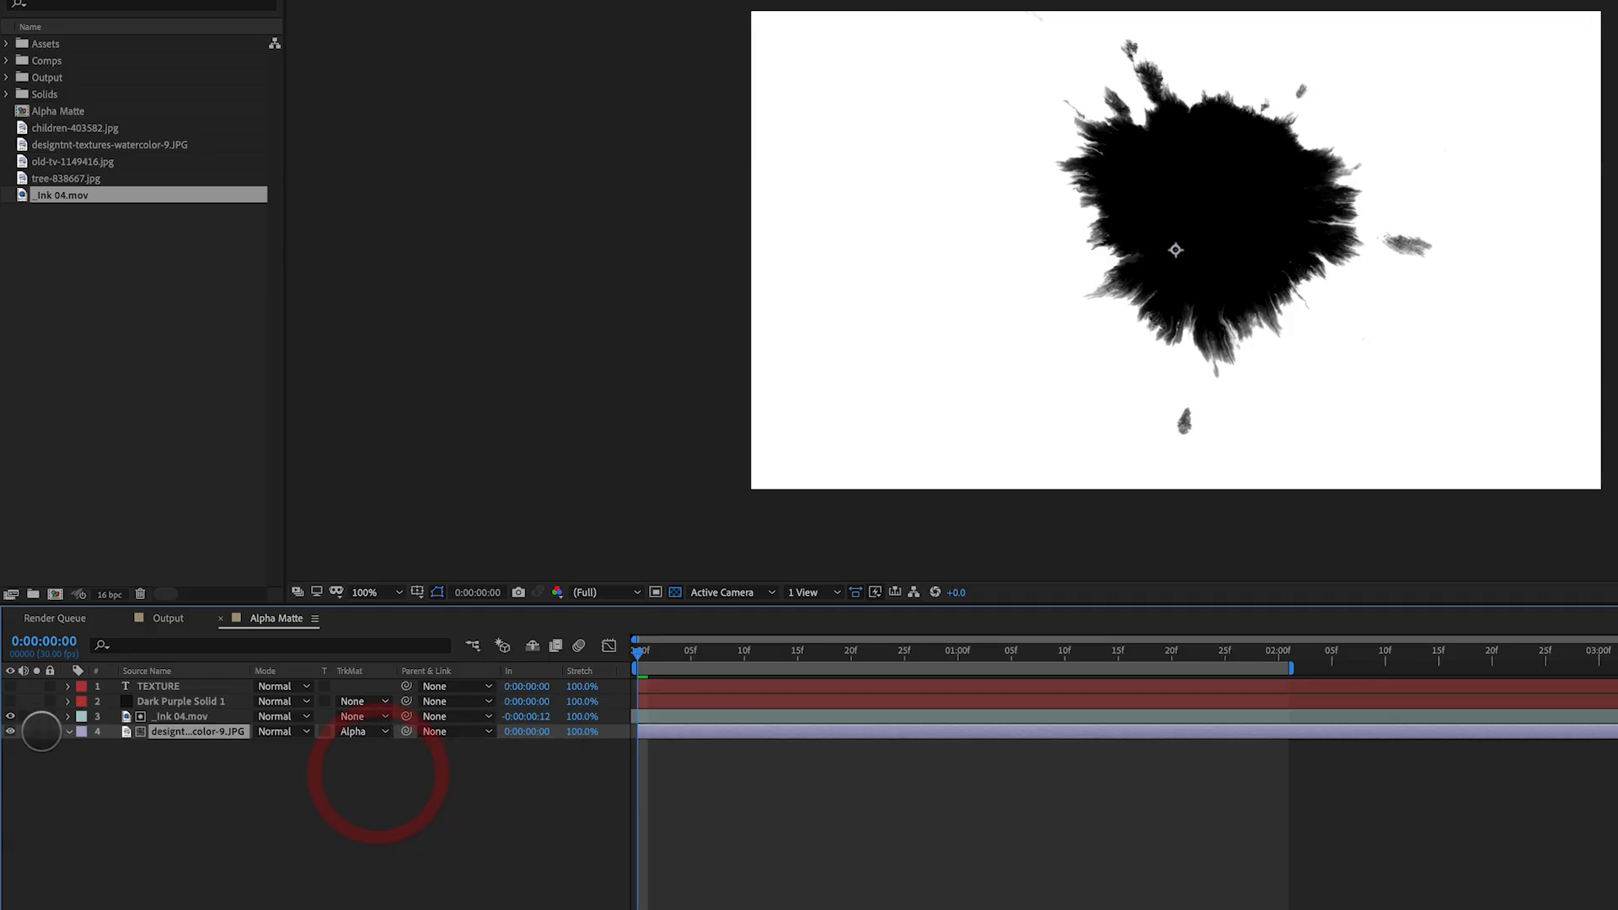
left_click(11, 716)
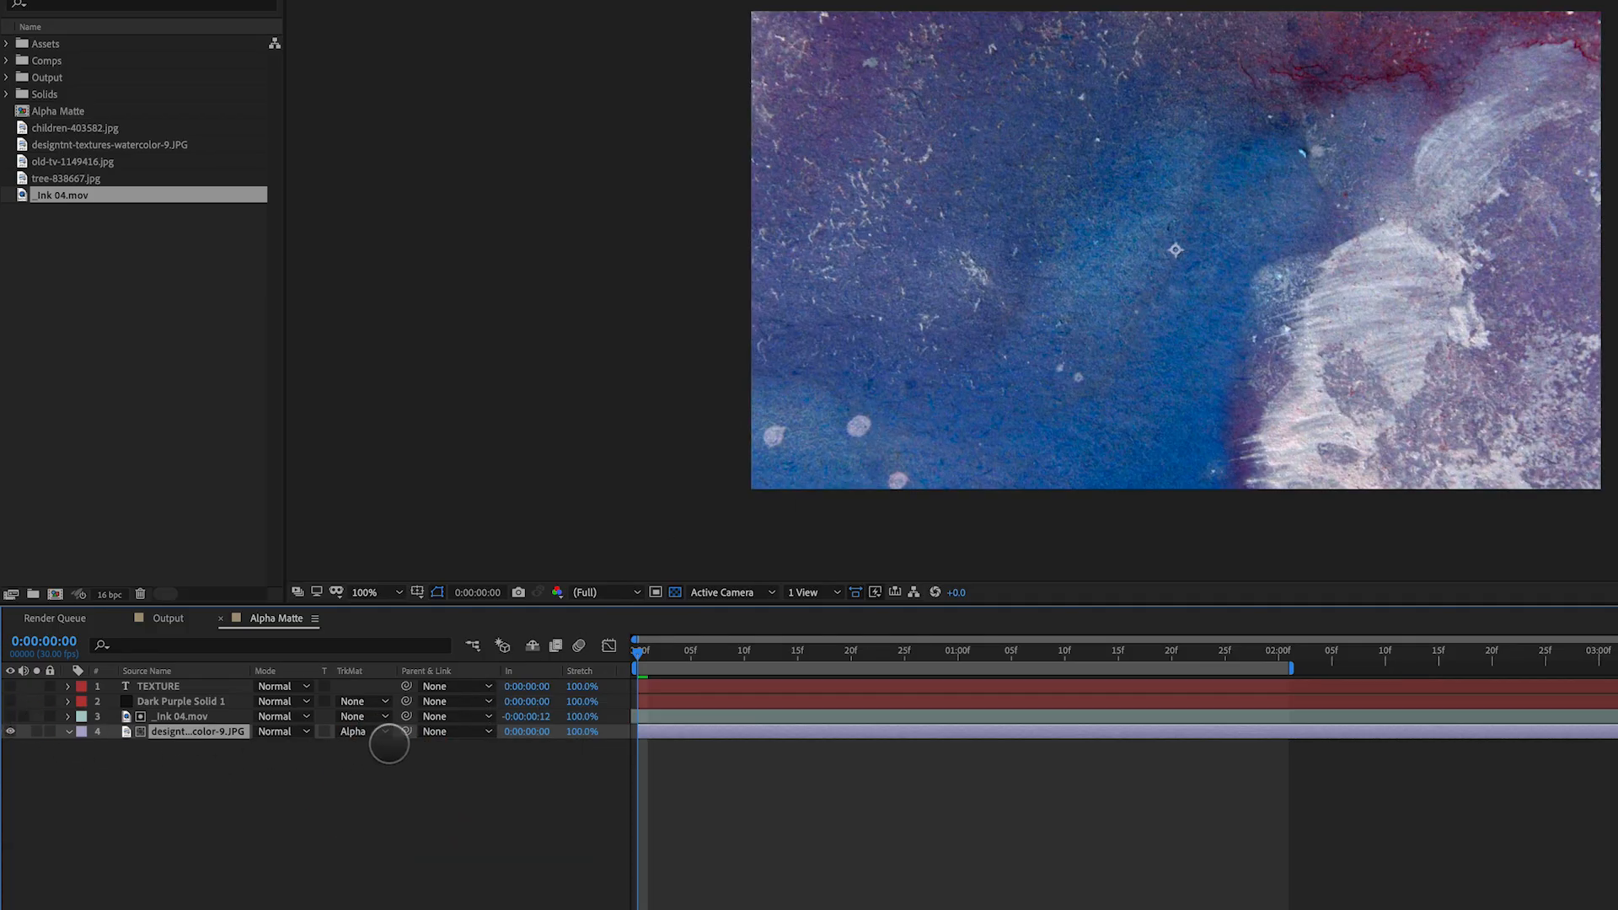
- Switch the watercolor layer to Luma Matte "_Ink 04.mov" and scrub to 0:00:00:19, comparing it with the ink layer
left_click(373, 732)
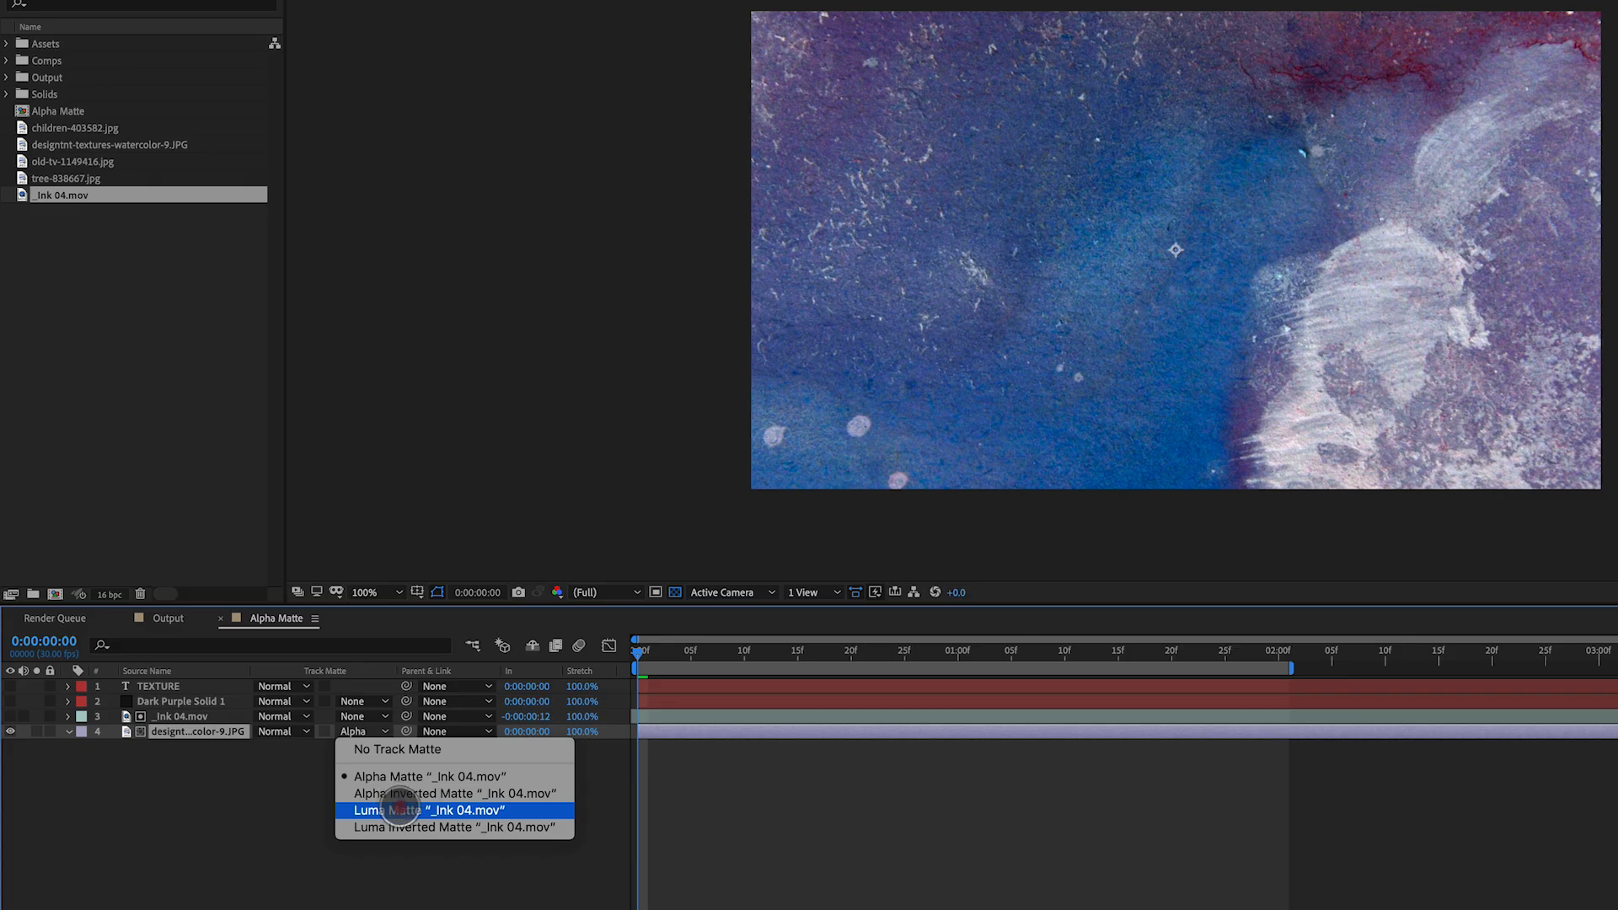
left_click(401, 809)
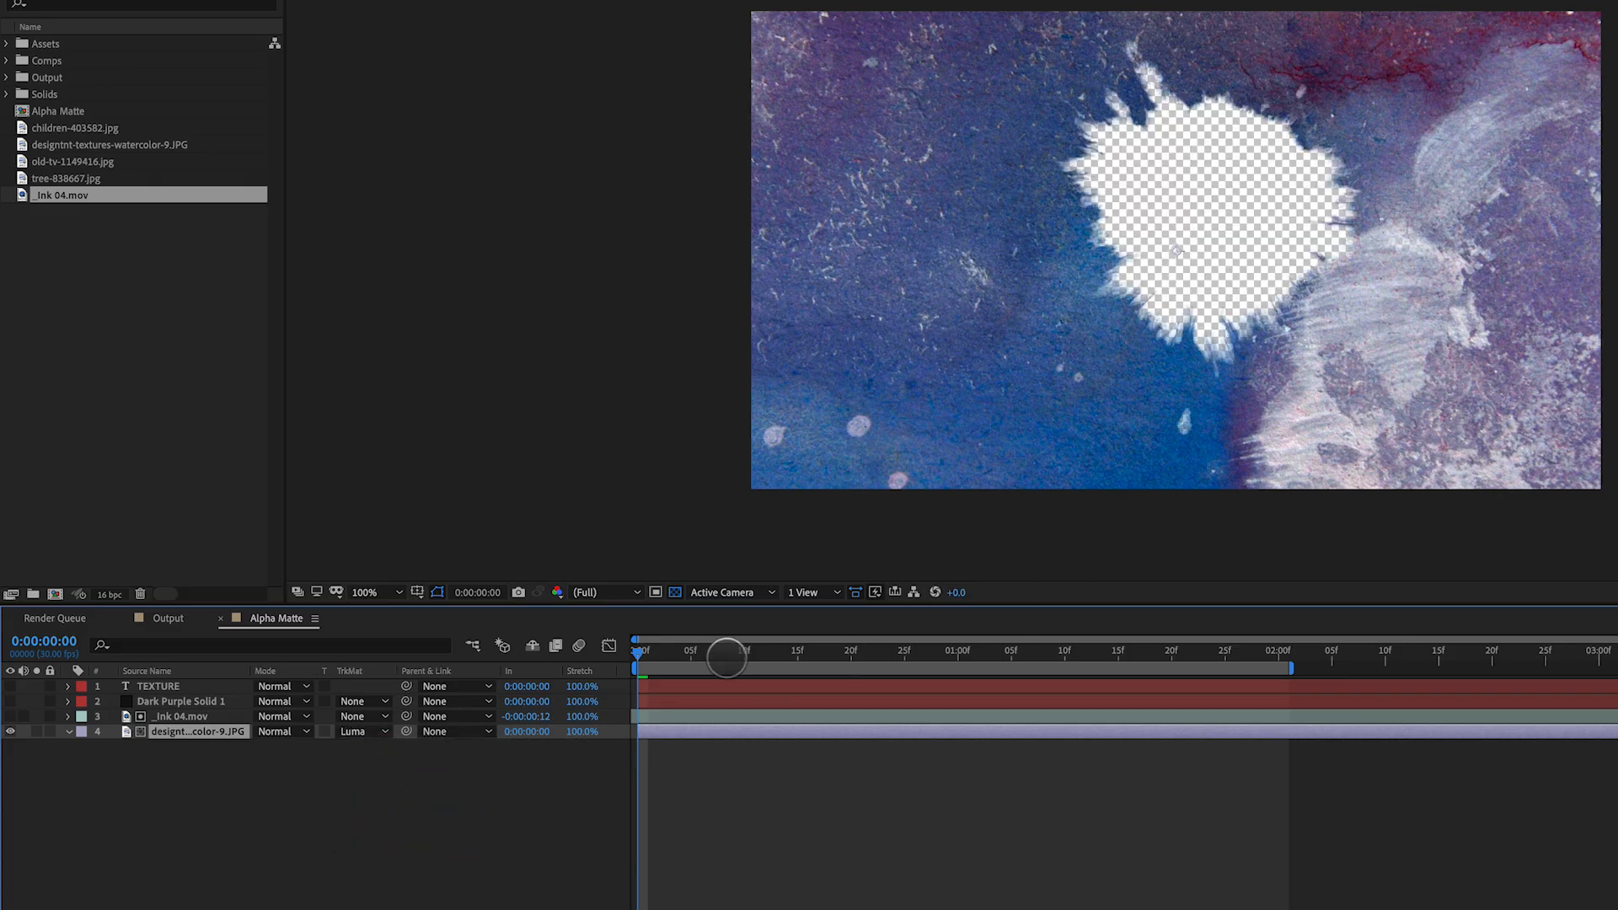
left_click_drag(705, 650, 764, 649)
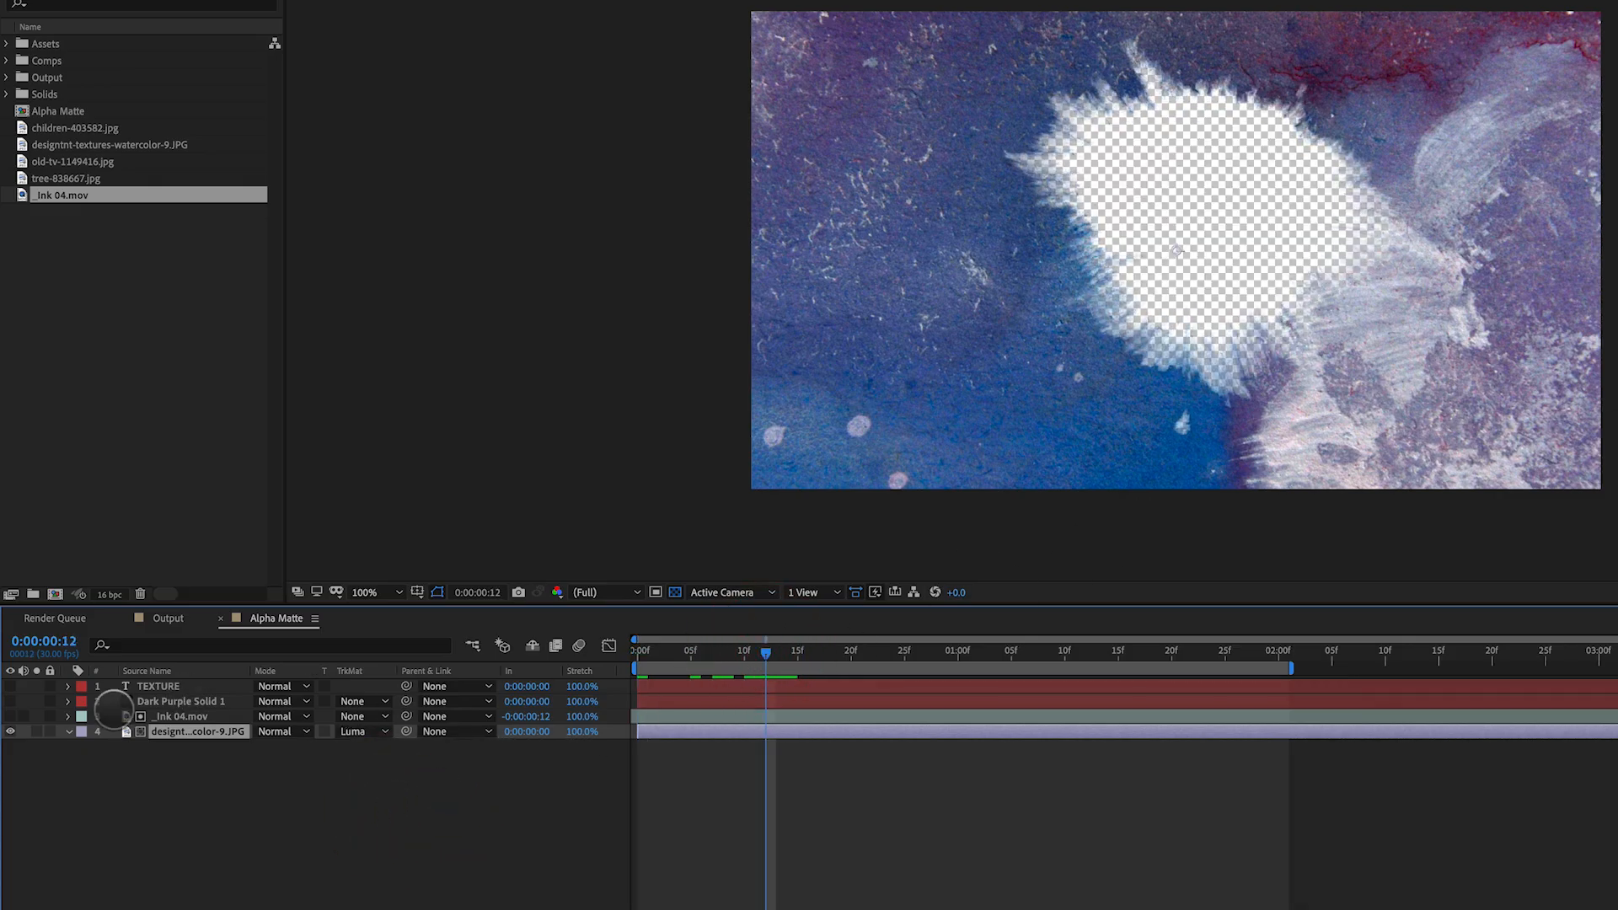
left_click(11, 716)
left_click(11, 716)
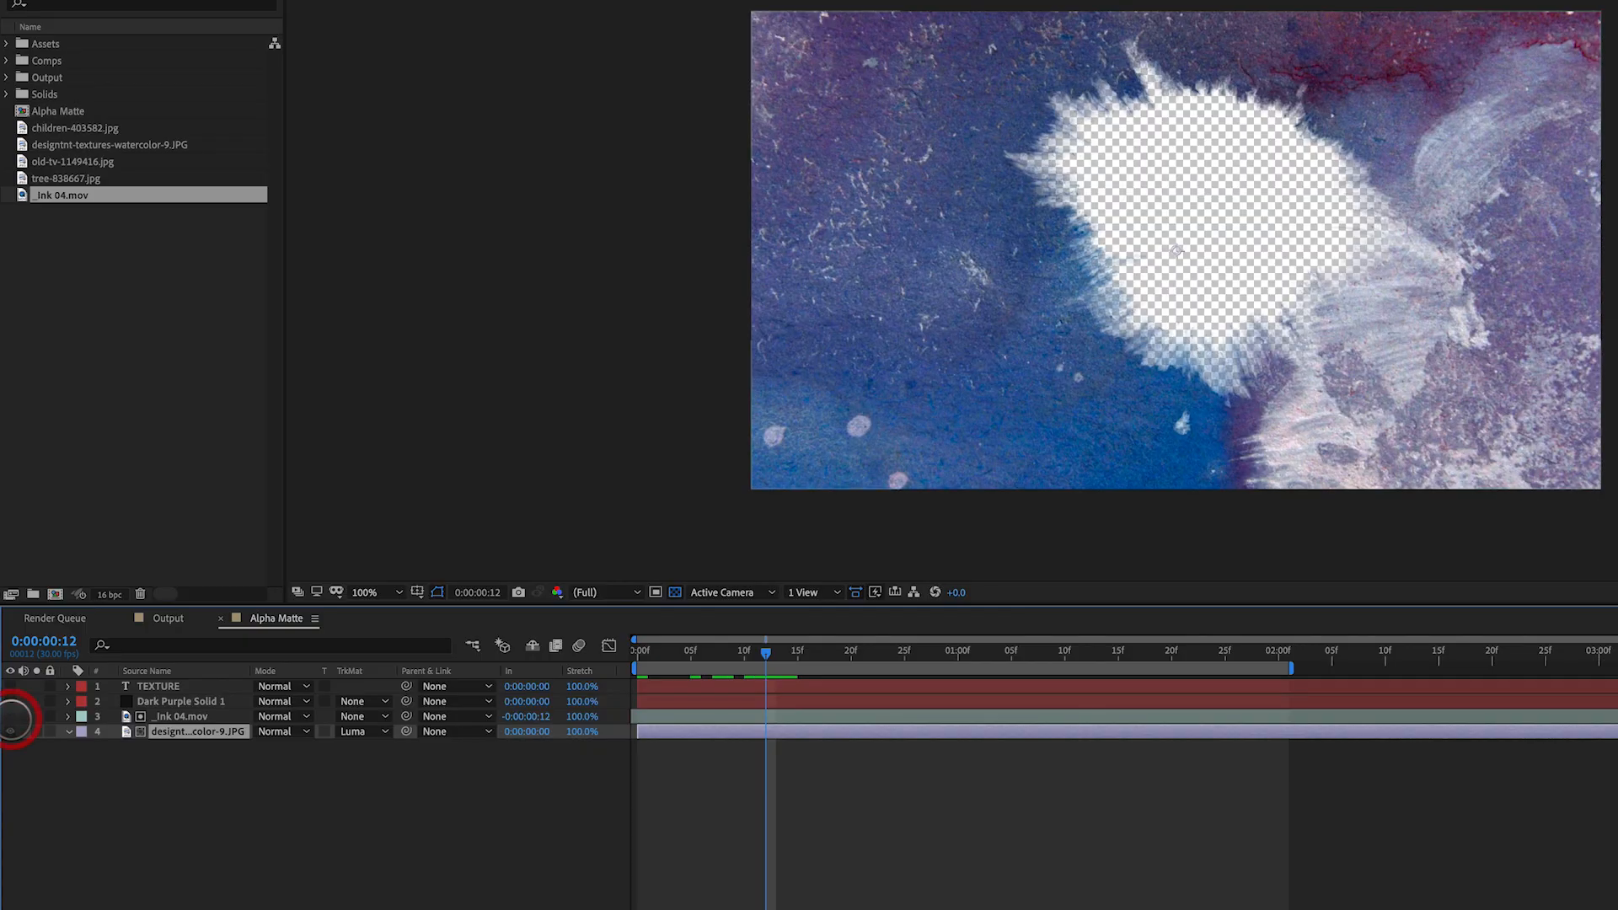
mouse_move(839, 662)
left_mouse_down()
mouse_move(983, 657)
mouse_move(839, 664)
left_mouse_up()
- Switch the watercolor layer to Luma Inverted Matte "_Ink 04.mov" and scrub back to 0:00:00:12
left_click(363, 732)
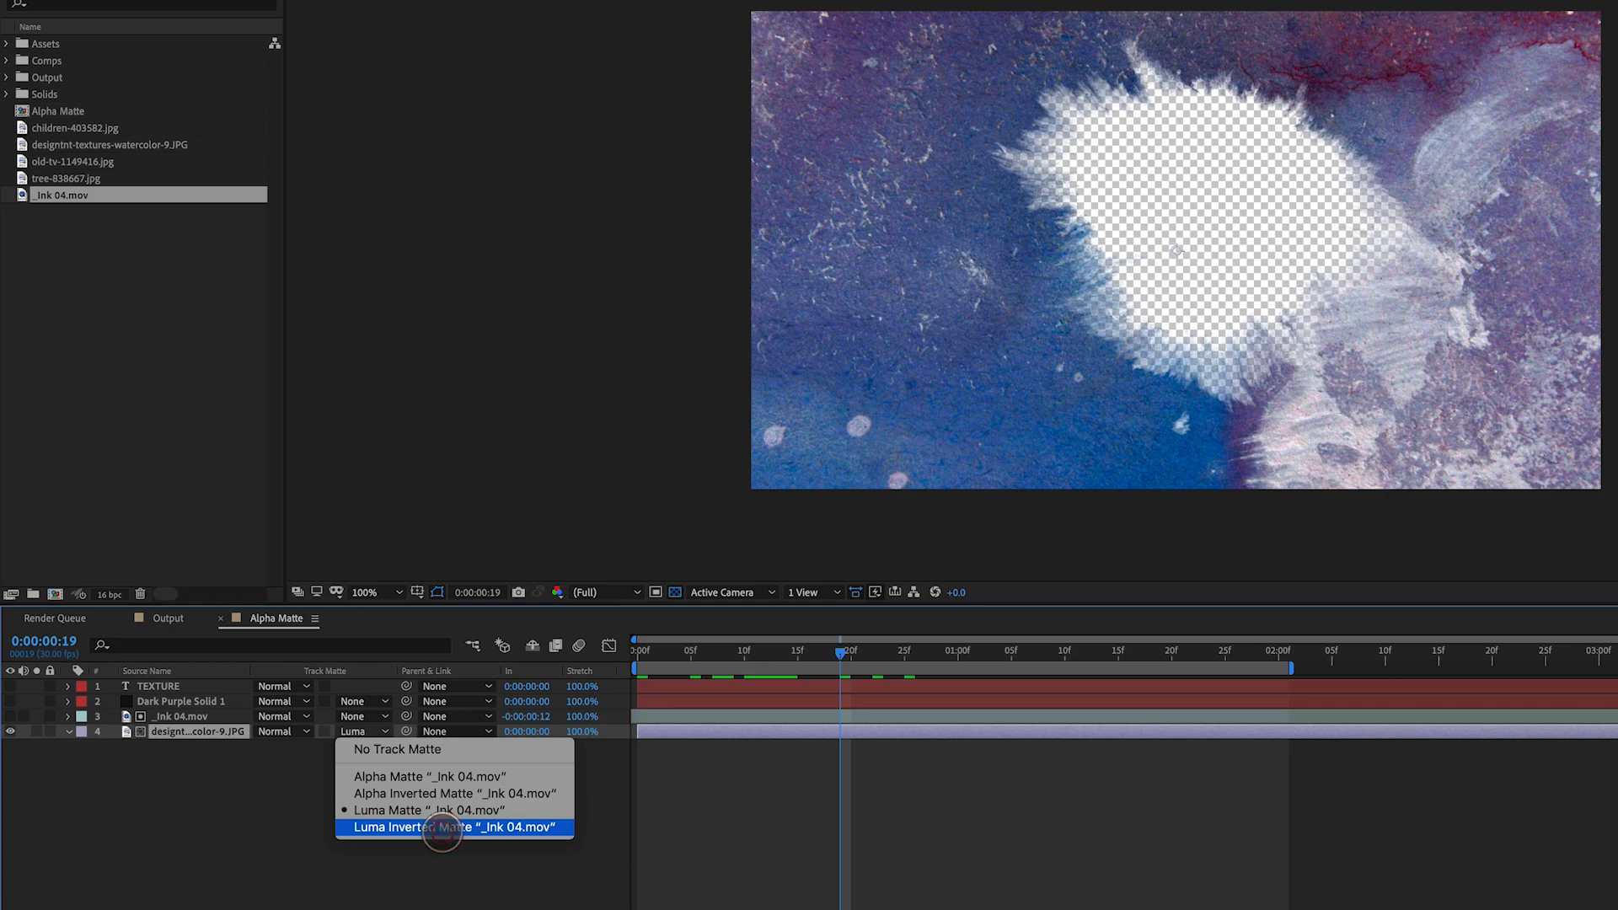
left_click(442, 827)
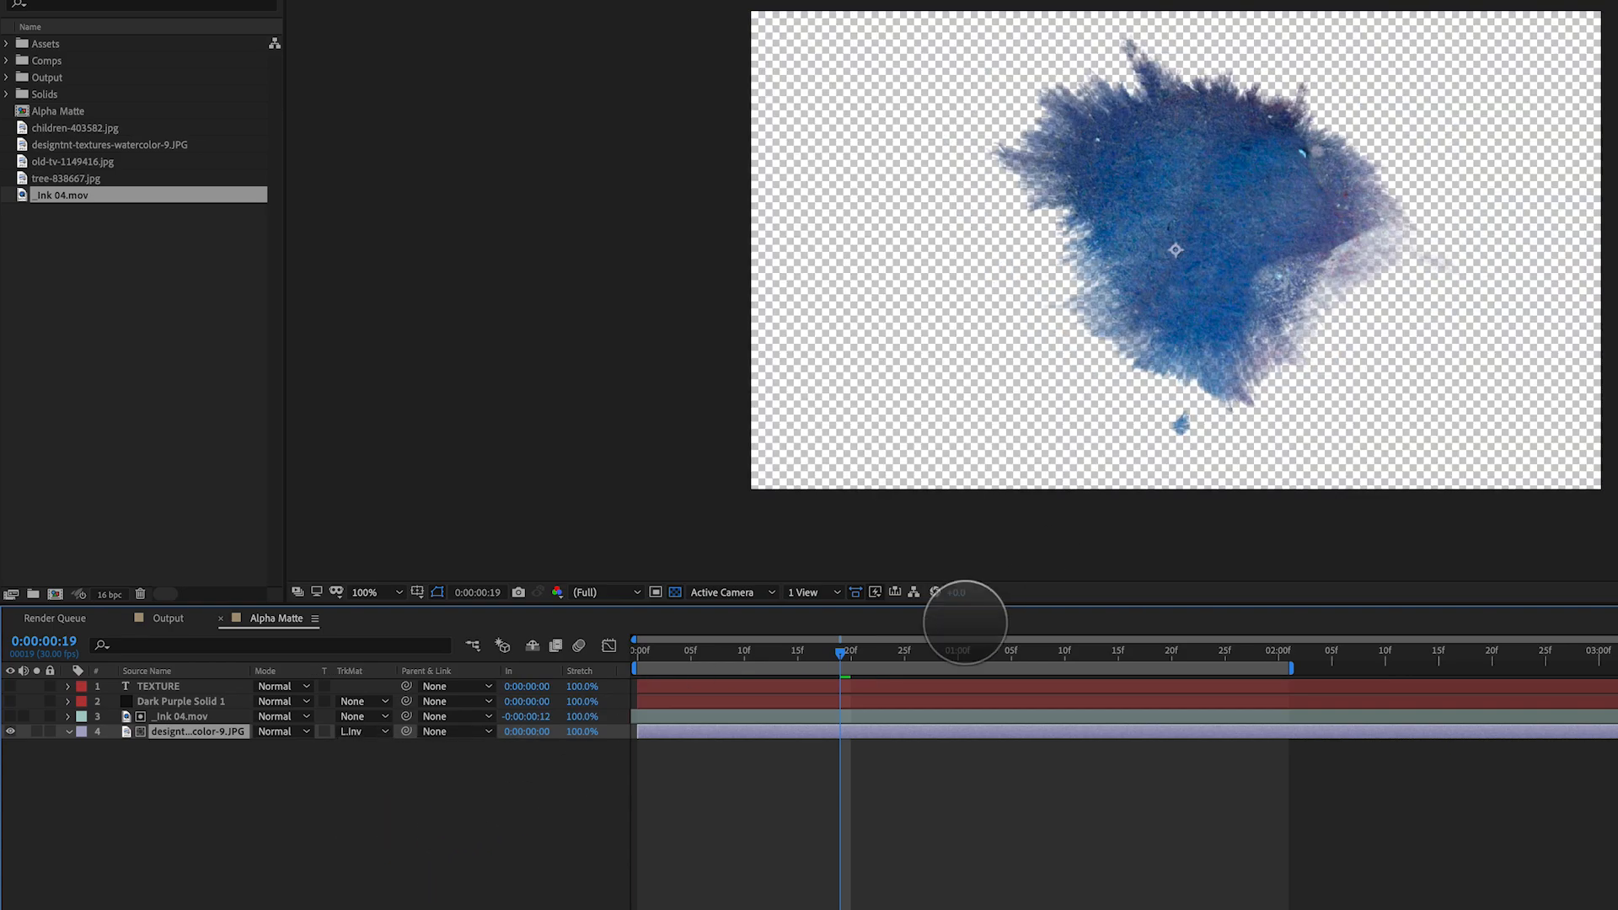
mouse_move(858, 656)
left_mouse_down()
mouse_move(1159, 660)
mouse_move(769, 686)
left_mouse_up()
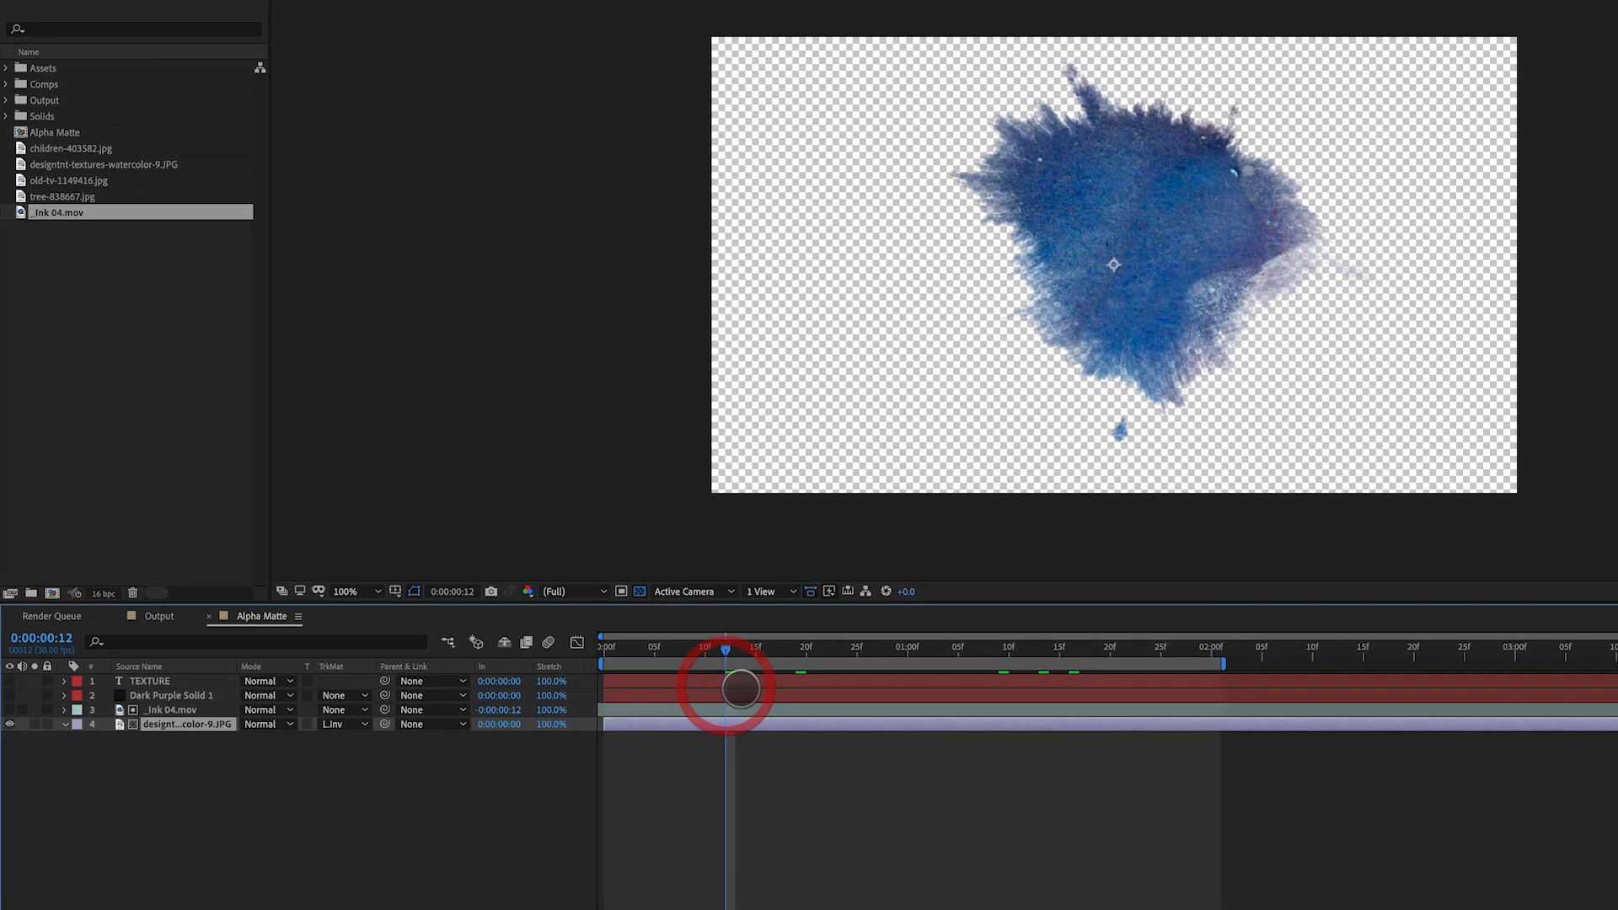